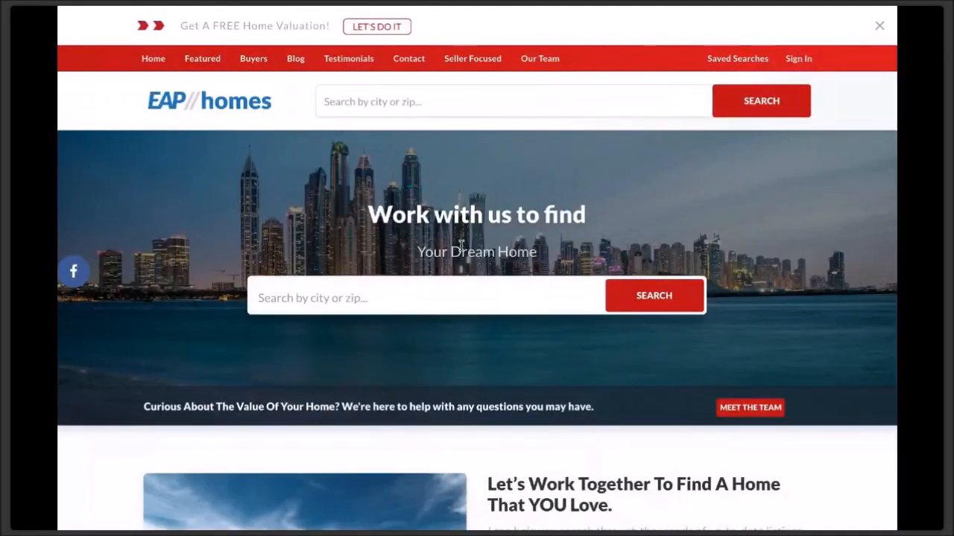
- Go to leadsites.easyagentpro.com/login and sign in with the admin username and password
scroll(461, 246, down, 20)
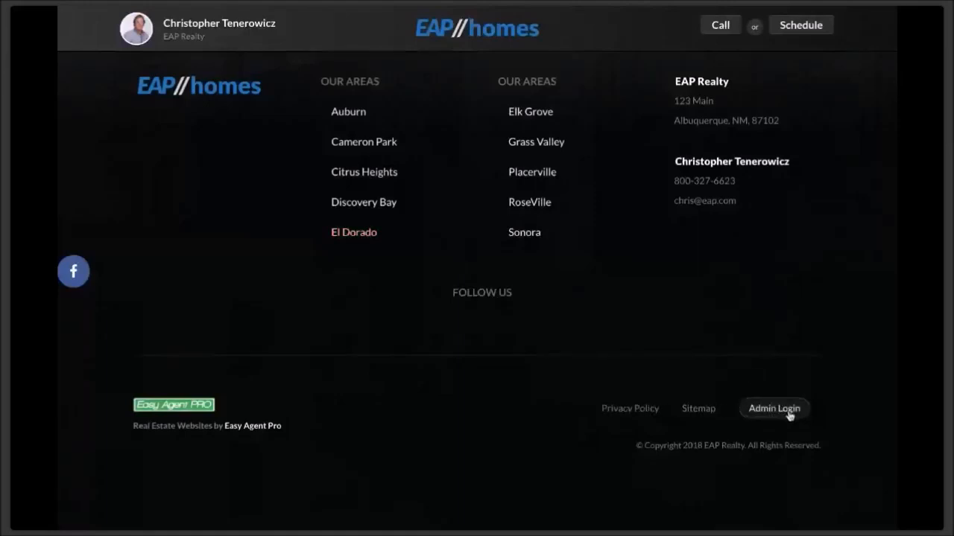
scroll(702, 298, up, 1)
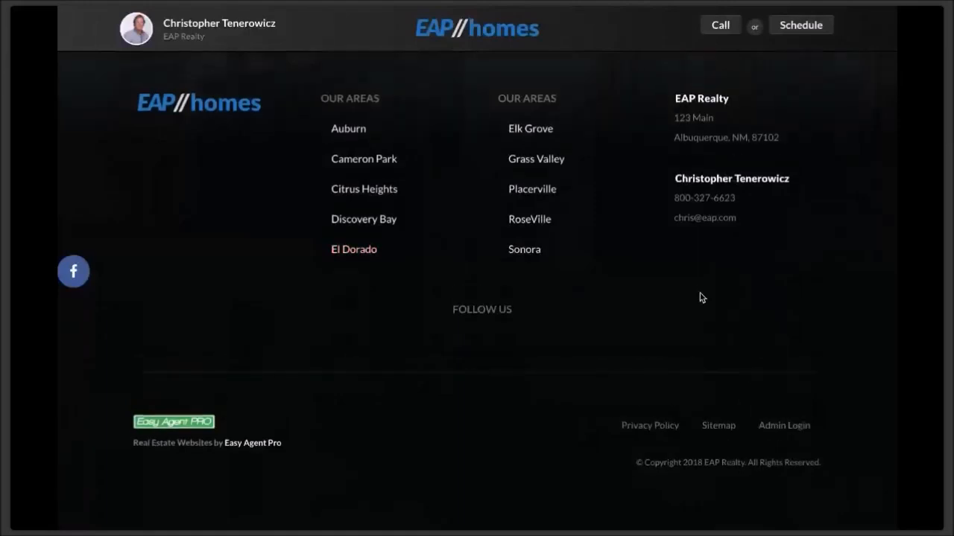
scroll(702, 298, up, 20)
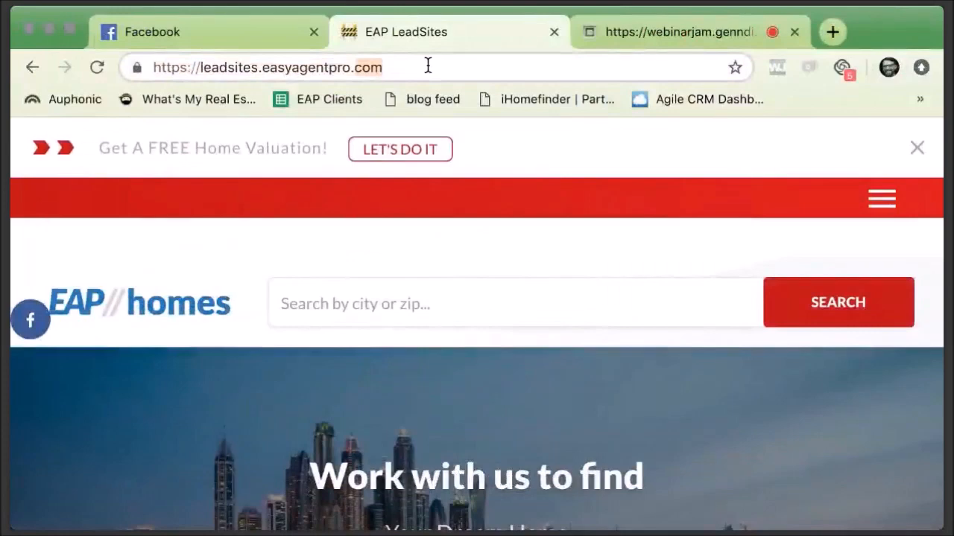
click(429, 65)
text(/login)
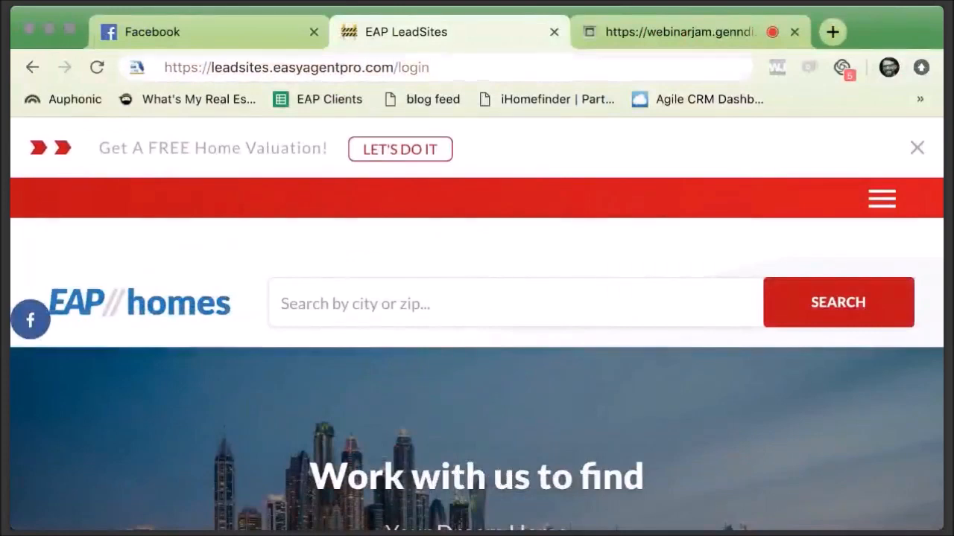
key(Return)
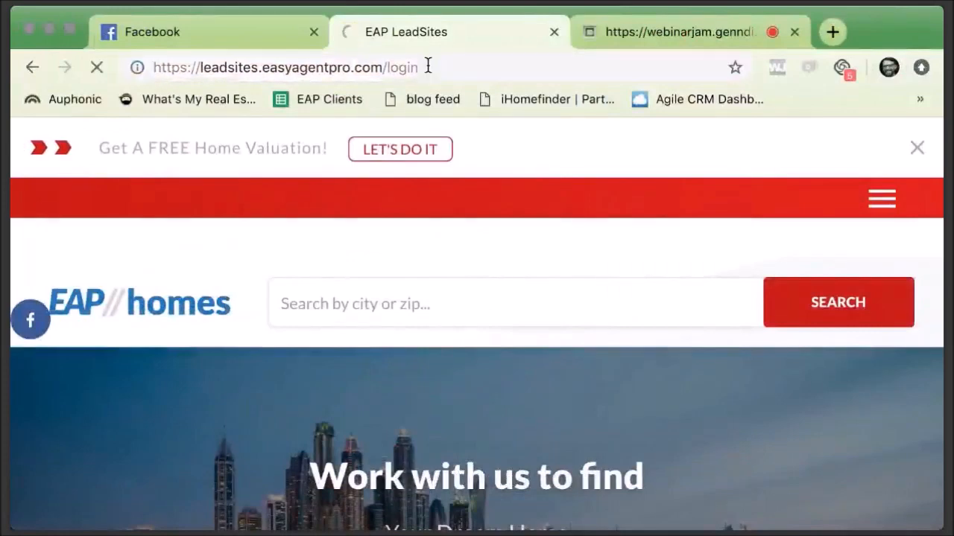
click(67, 30)
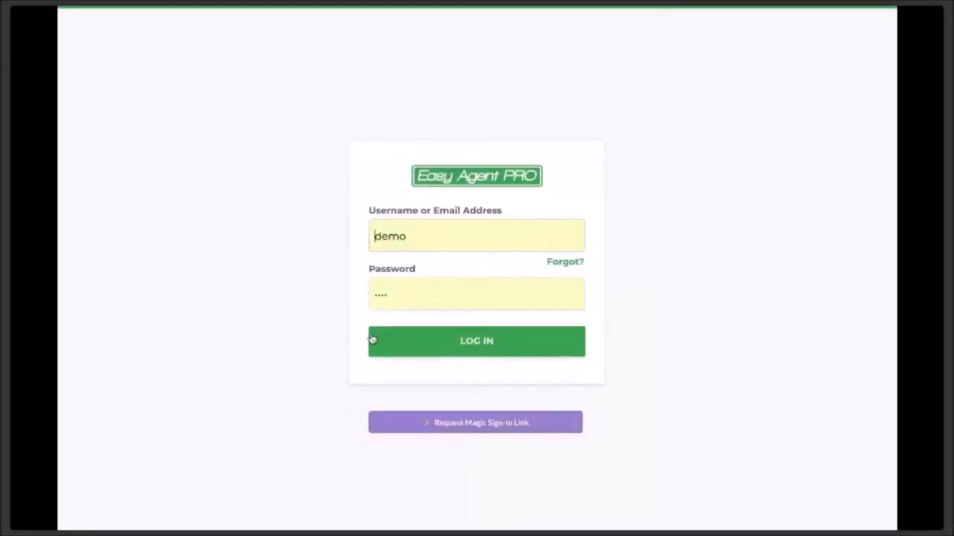
click(423, 343)
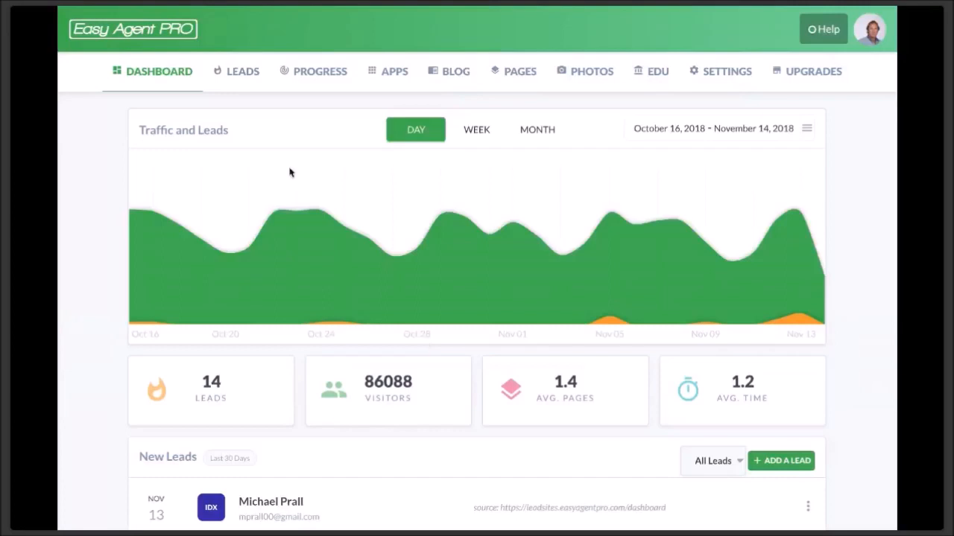
- Open the APPS catalogue from the top navigation
click(384, 73)
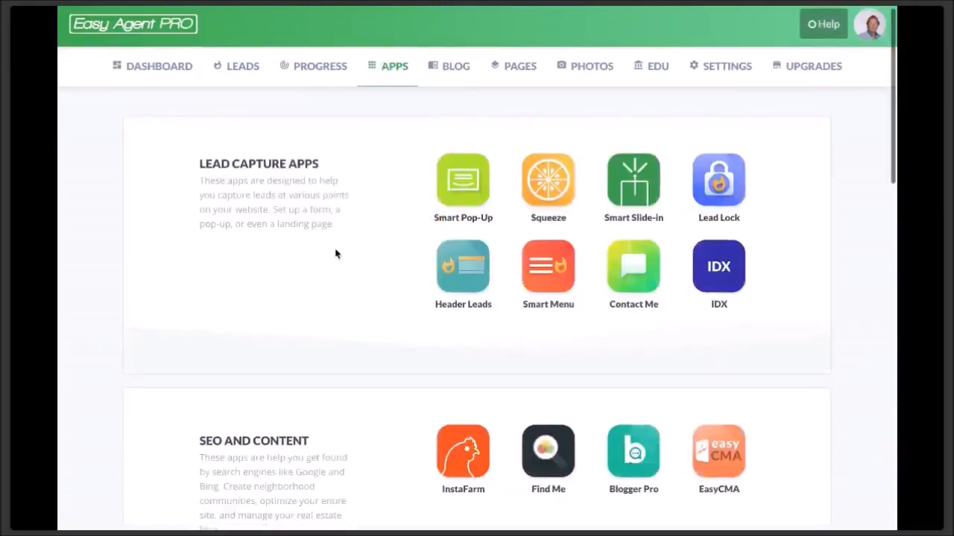
- Browse the Lead Capture, SEO and Content app sections, then launch the Squeeze app
scroll(335, 254, down, 1)
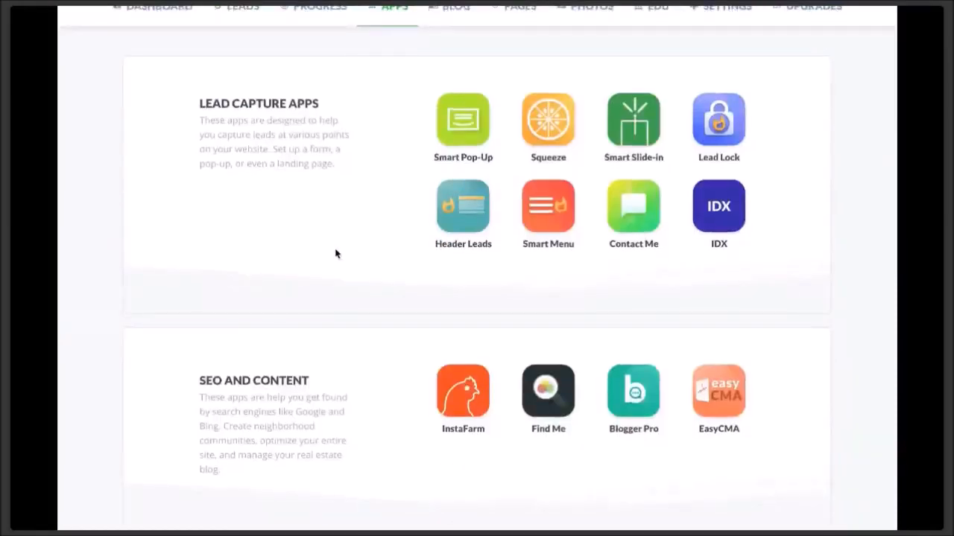
scroll(335, 254, down, 2)
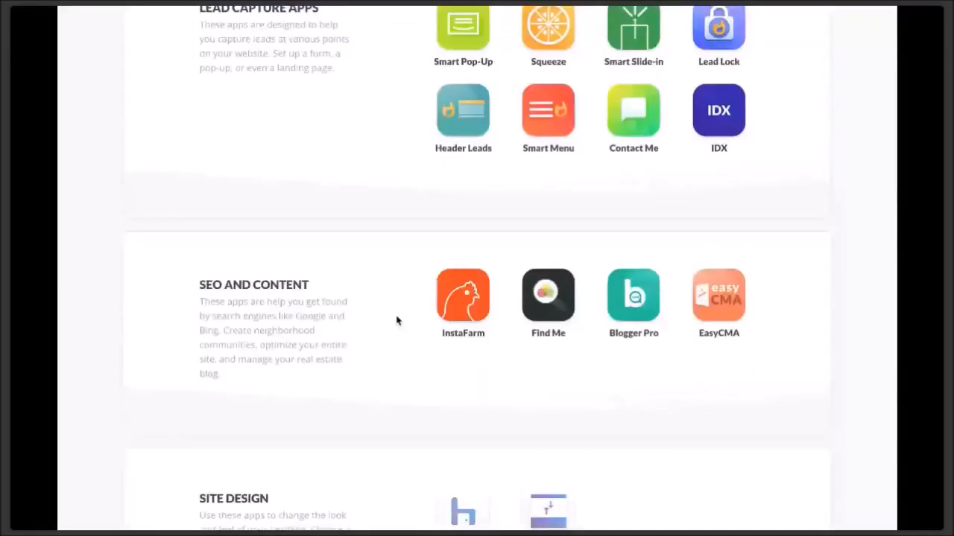
scroll(397, 317, down, 3)
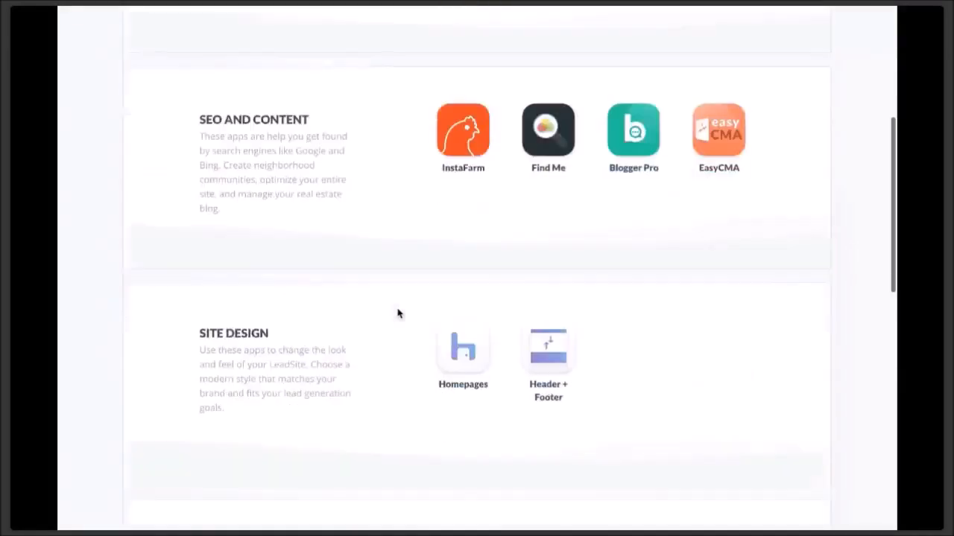
scroll(476, 332, down, 6)
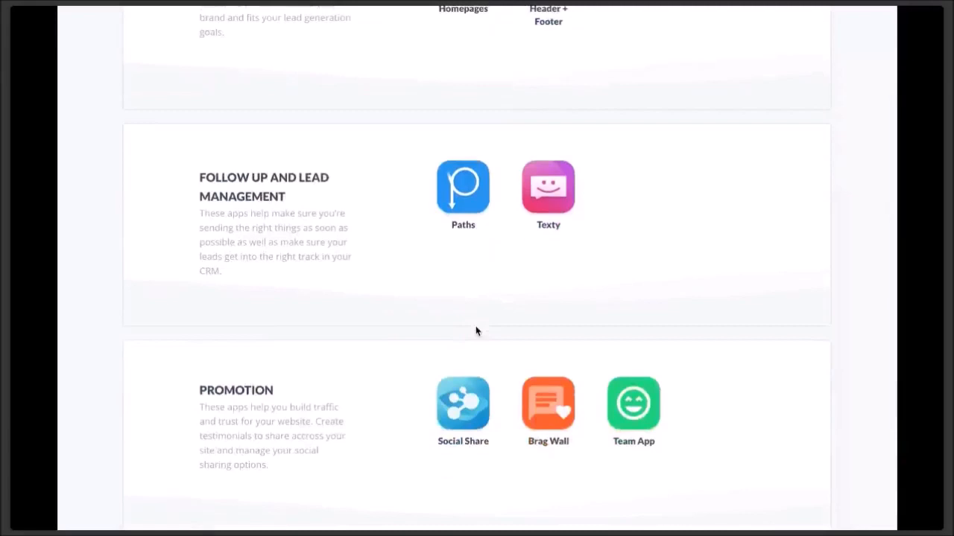
scroll(477, 331, down, 2)
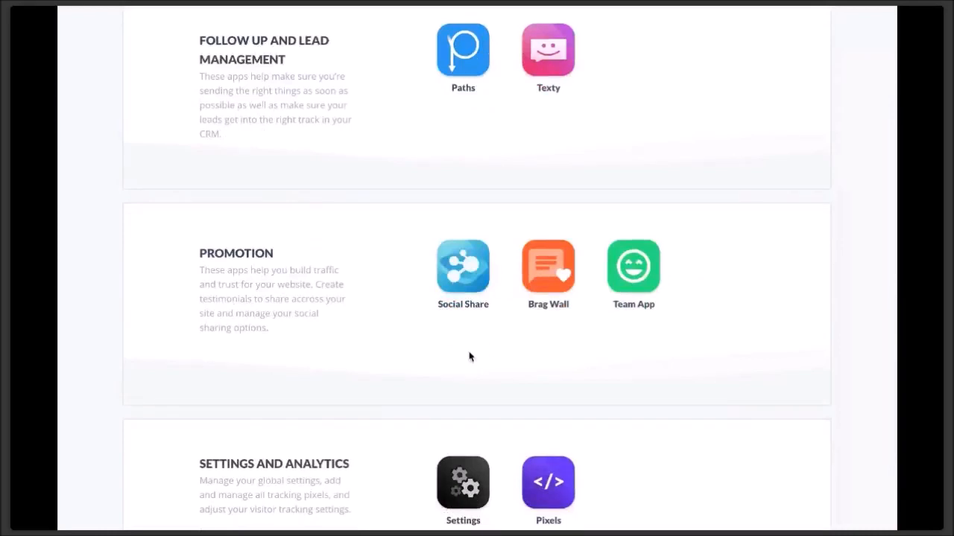
scroll(469, 357, down, 2)
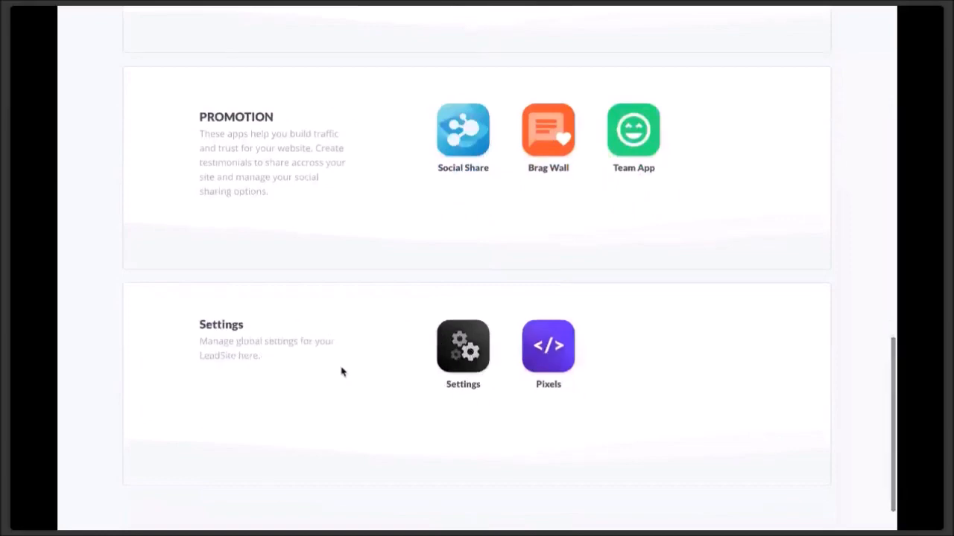
scroll(340, 370, down, 1)
scroll(341, 370, up, 15)
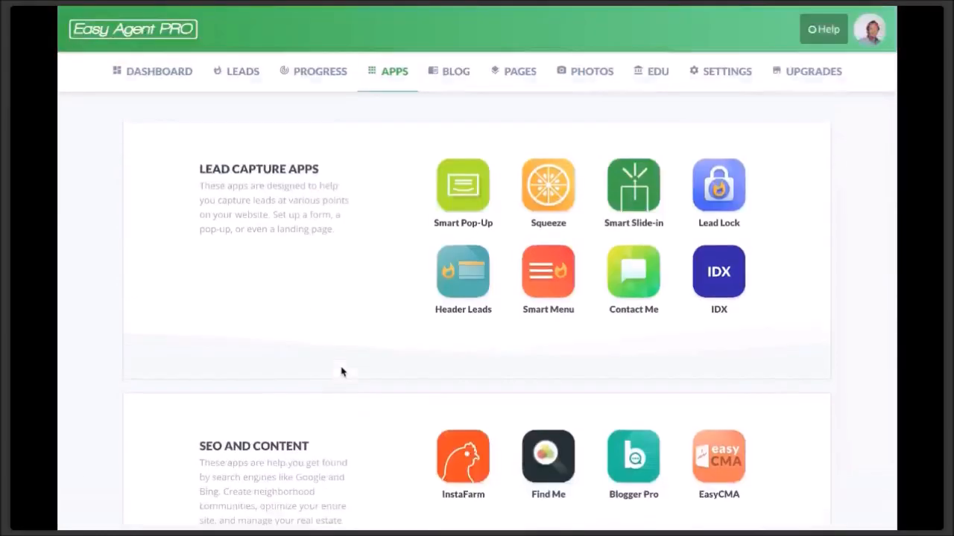
click(534, 193)
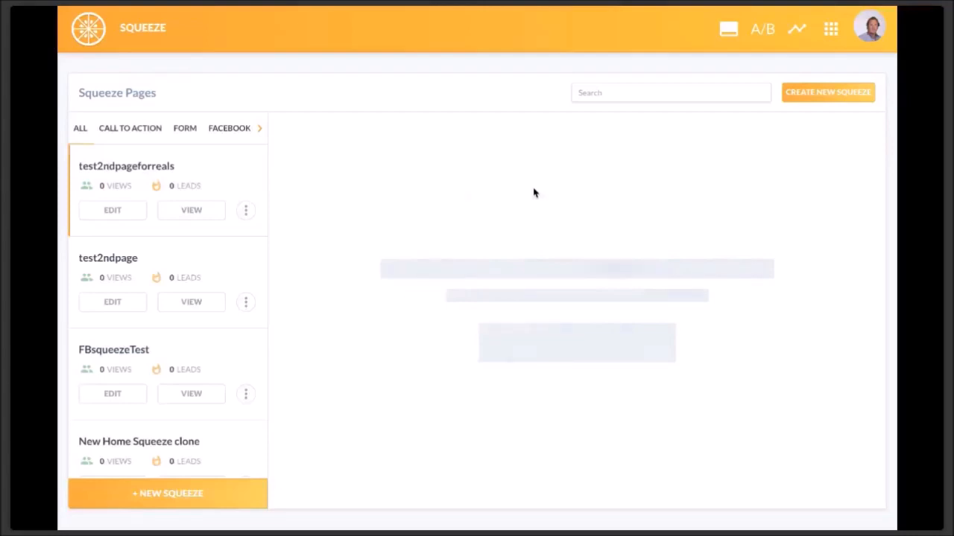
- Review the existing squeeze pages and start a new squeeze page from the template gallery
scroll(198, 334, down, 5)
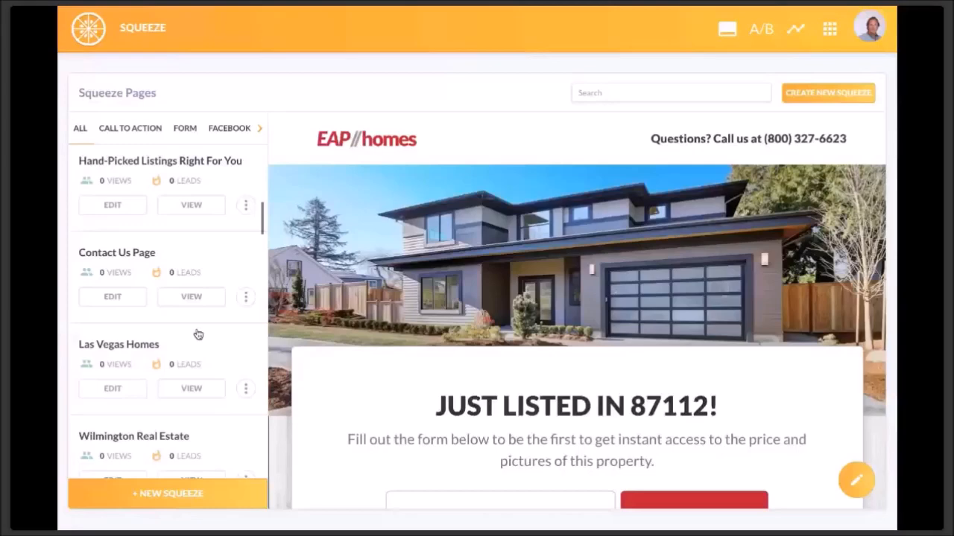
scroll(197, 334, down, 5)
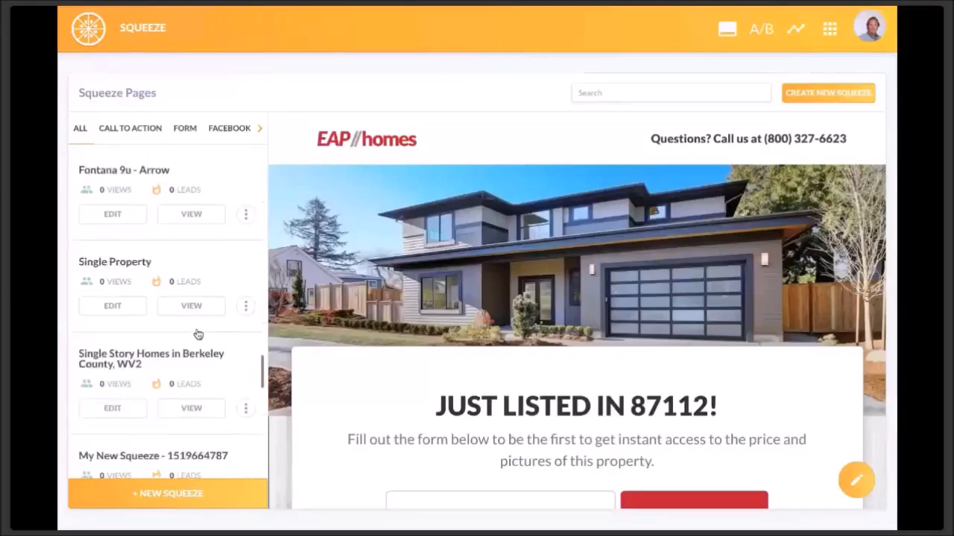
scroll(197, 334, up, 15)
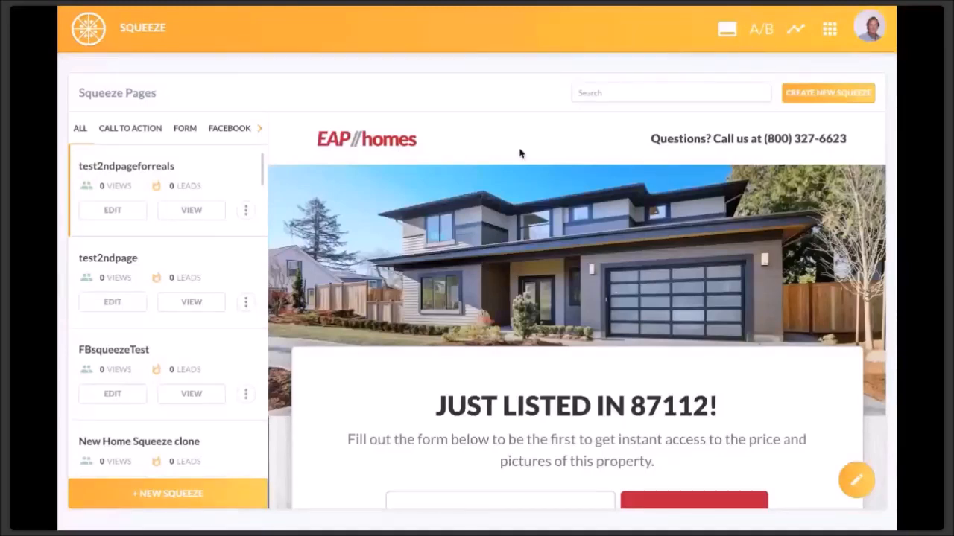
click(851, 98)
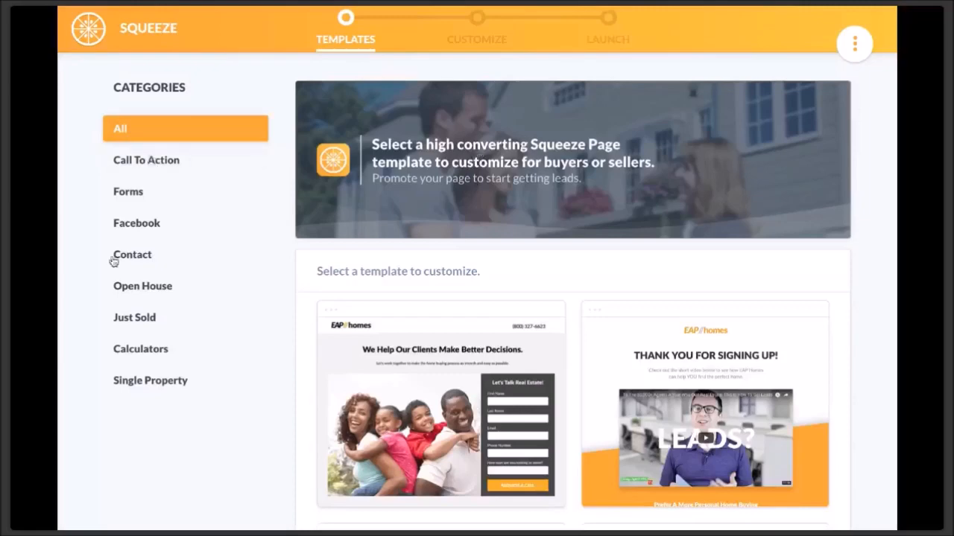
- Browse the Single Property templates, then filter to Calculators to show the Mortgage Calculator
click(127, 389)
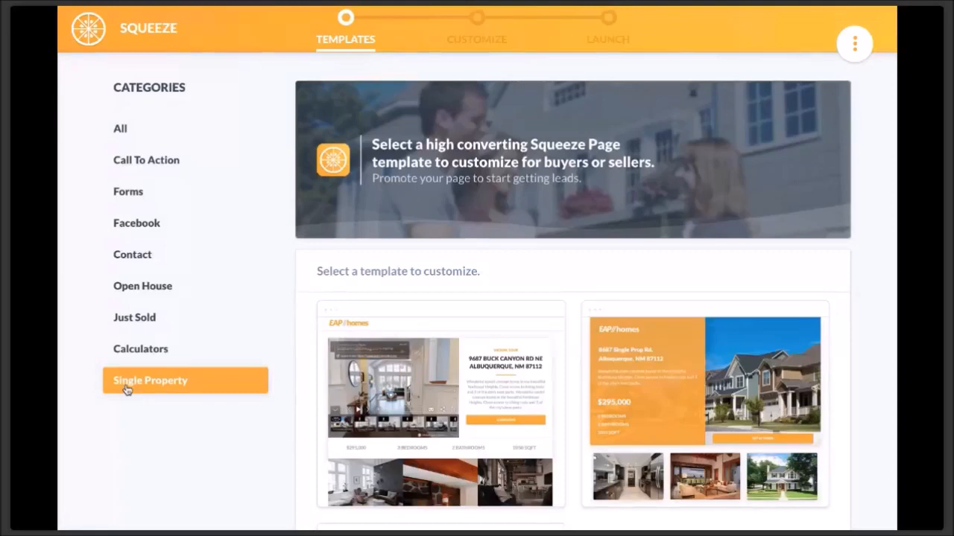
scroll(670, 387, down, 3)
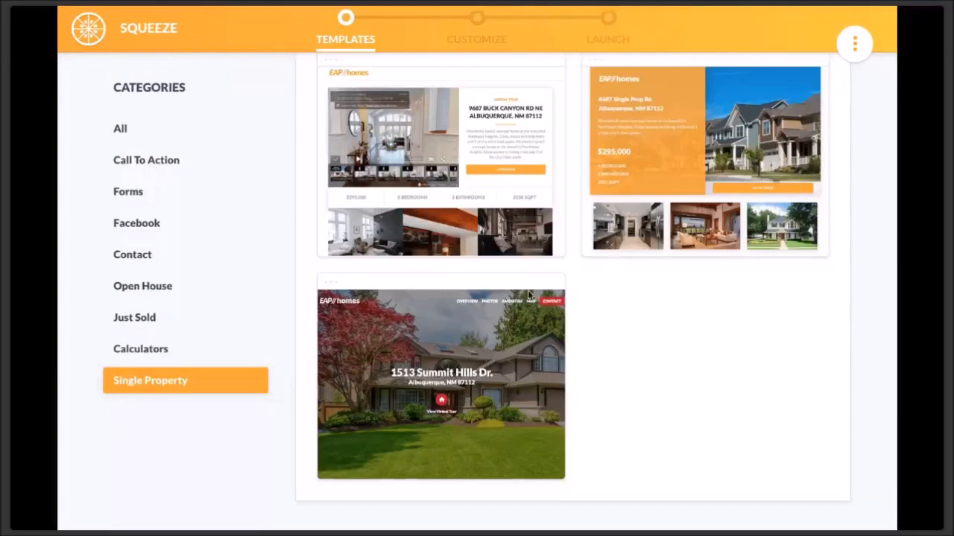
scroll(528, 296, up, 2)
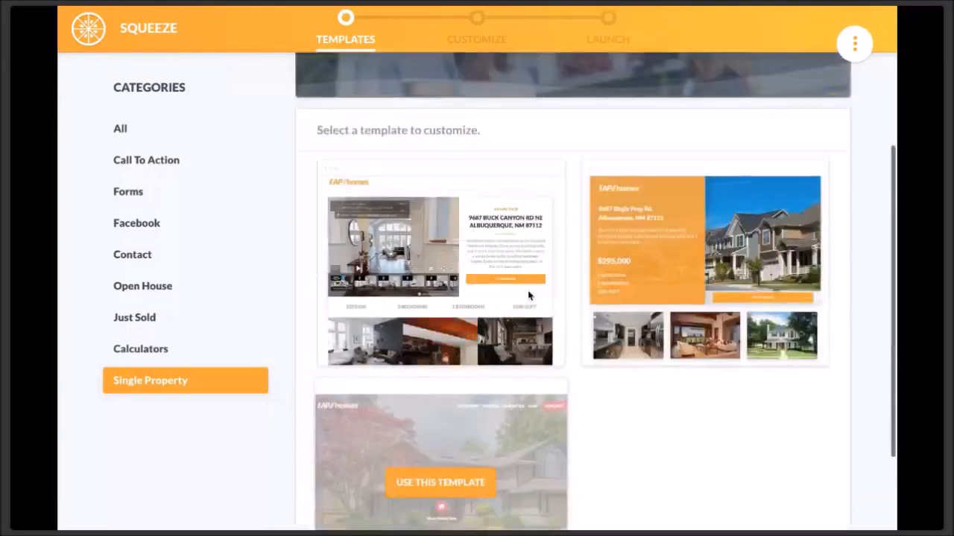
scroll(617, 400, up, 1)
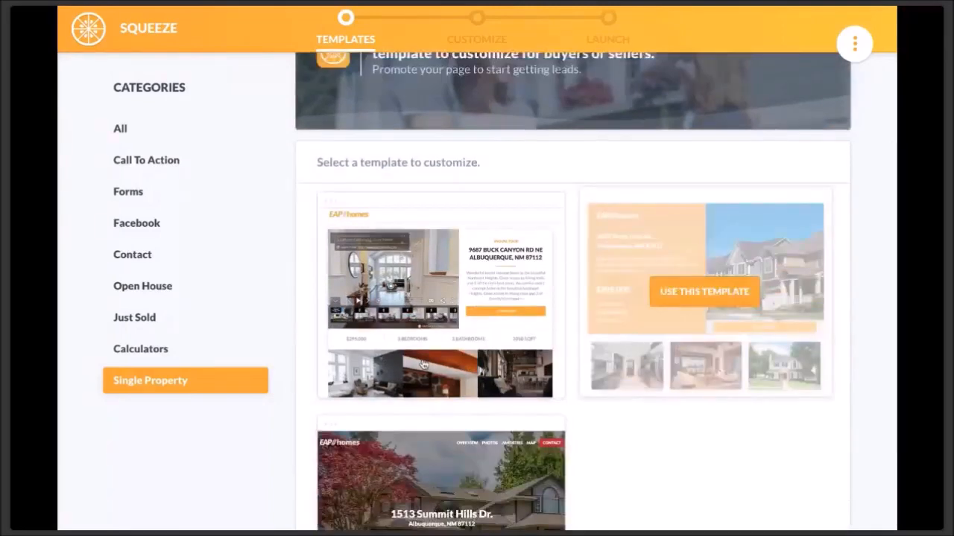
click(161, 360)
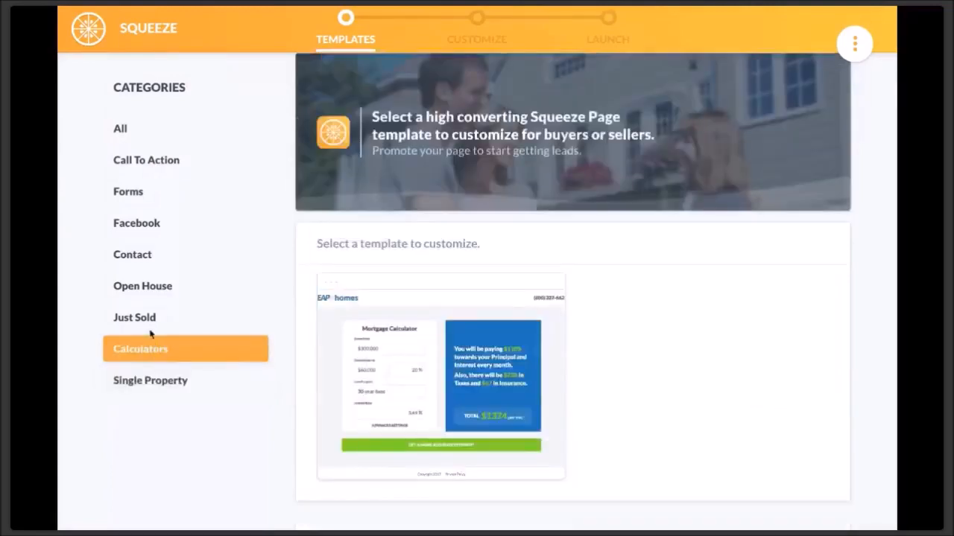
- Filter the gallery through Just Sold and Open House, ending on the Contact templates
click(150, 331)
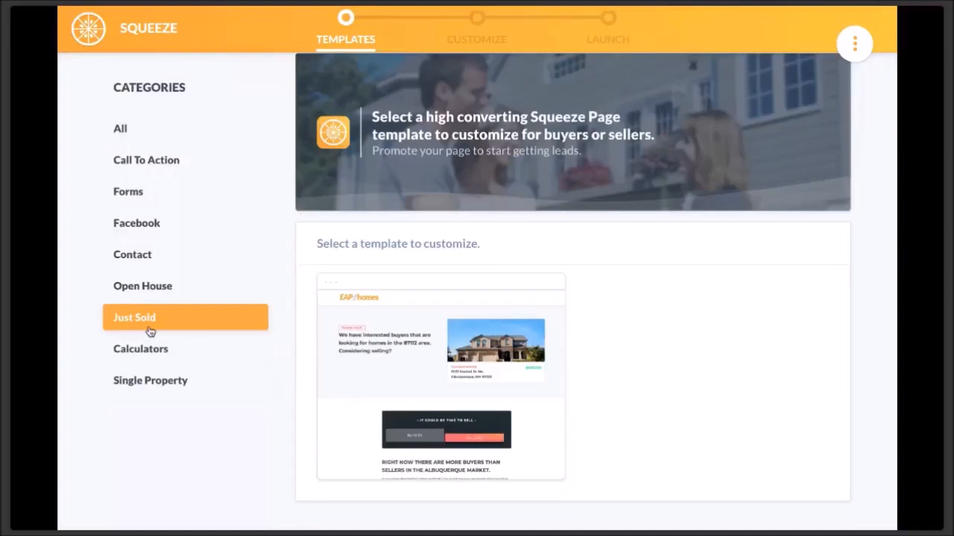
click(149, 296)
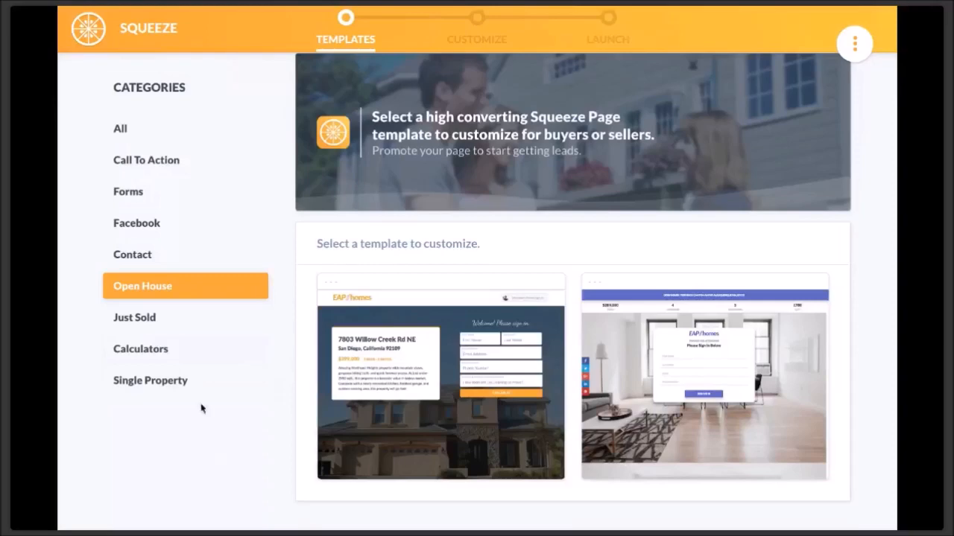
click(165, 262)
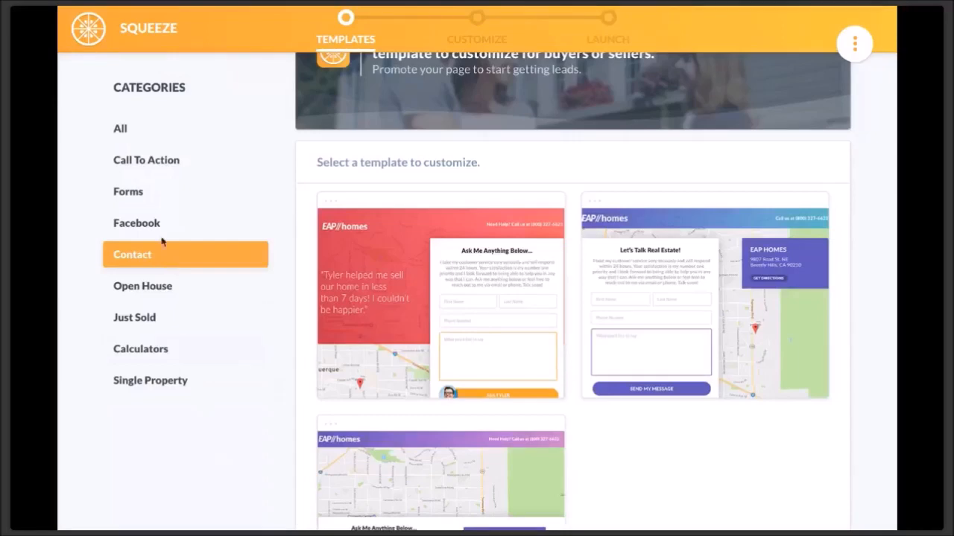
- Compare Facebook, Forms and Call To Action templates, then use the 'HOT deals in Albuquerque' form
click(160, 227)
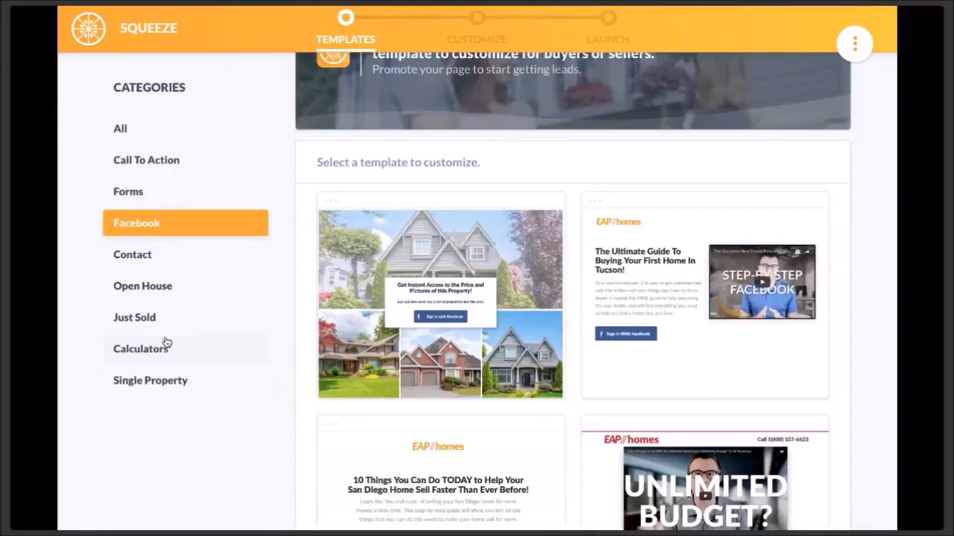
click(131, 198)
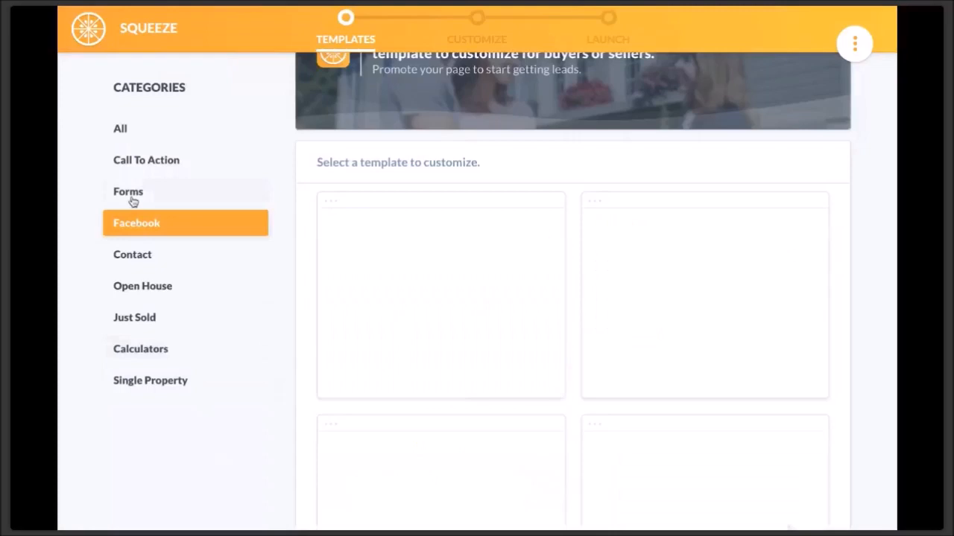
mouse_move(408, 361)
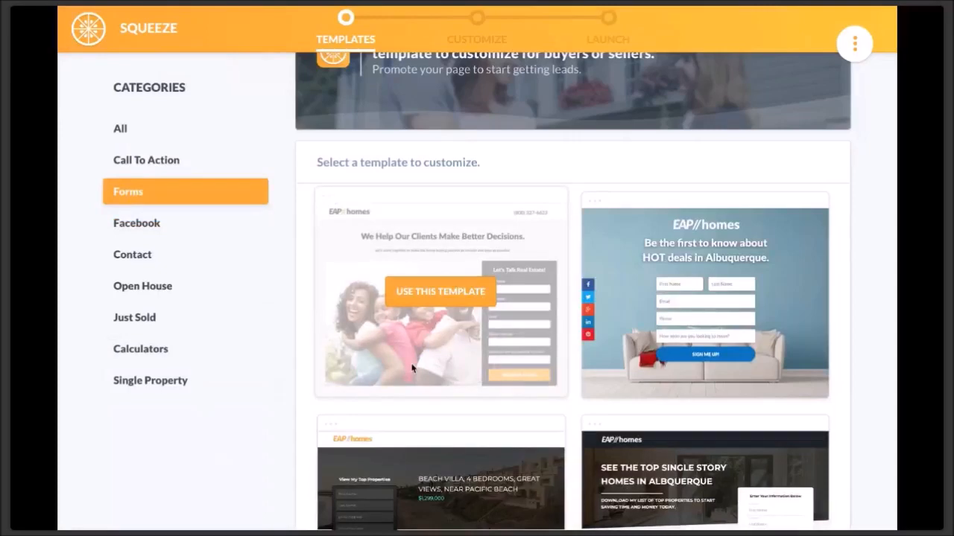
click(185, 167)
mouse_move(614, 299)
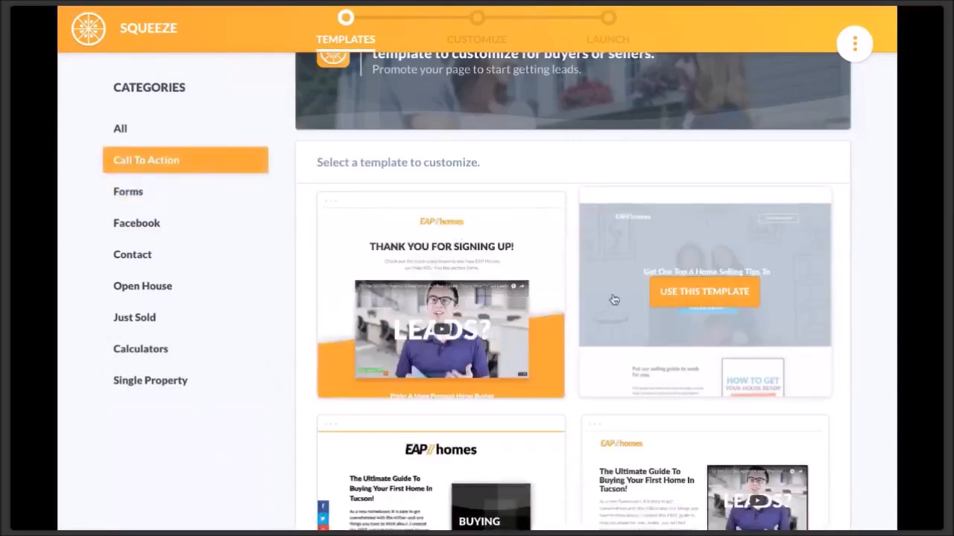
click(159, 195)
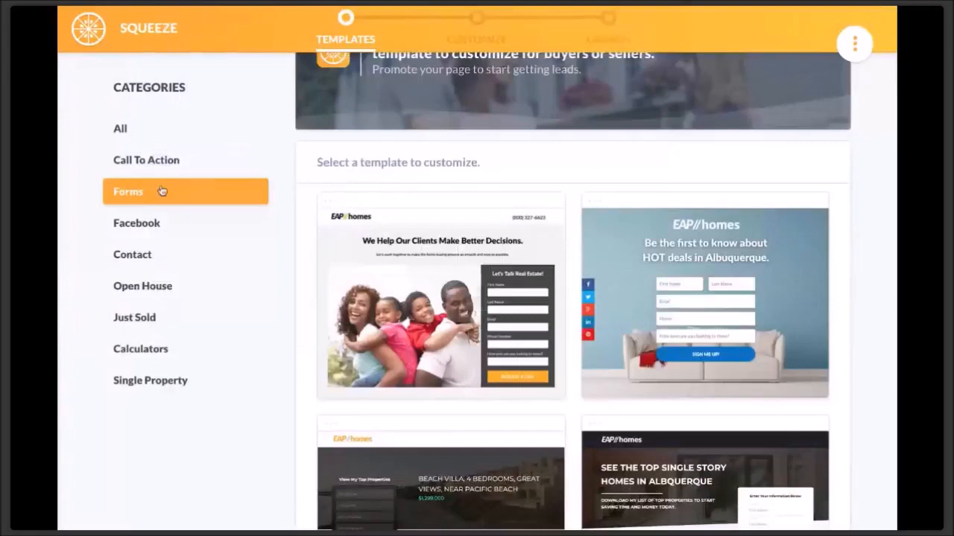
mouse_move(697, 361)
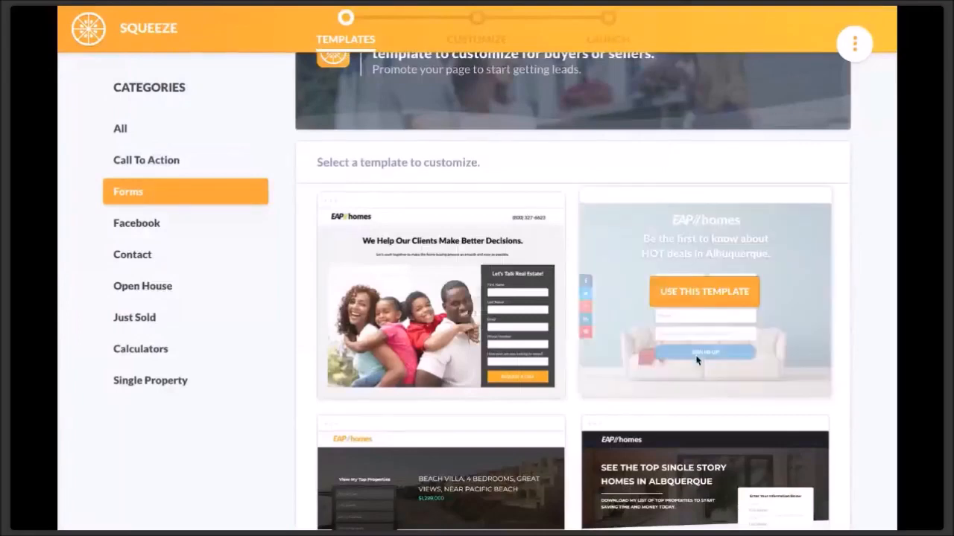
click(704, 292)
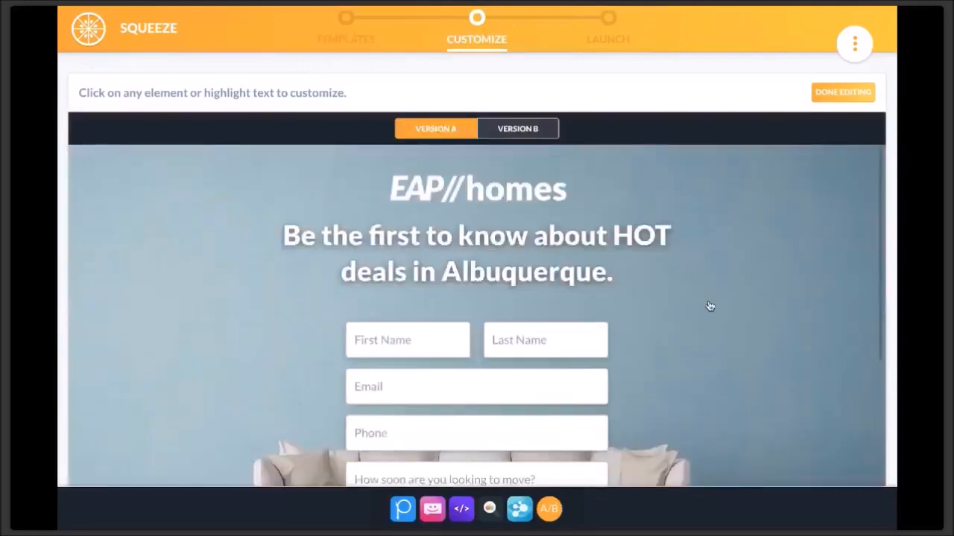
- Hide the Version A/B bar and select the sofa background image for editing
click(552, 513)
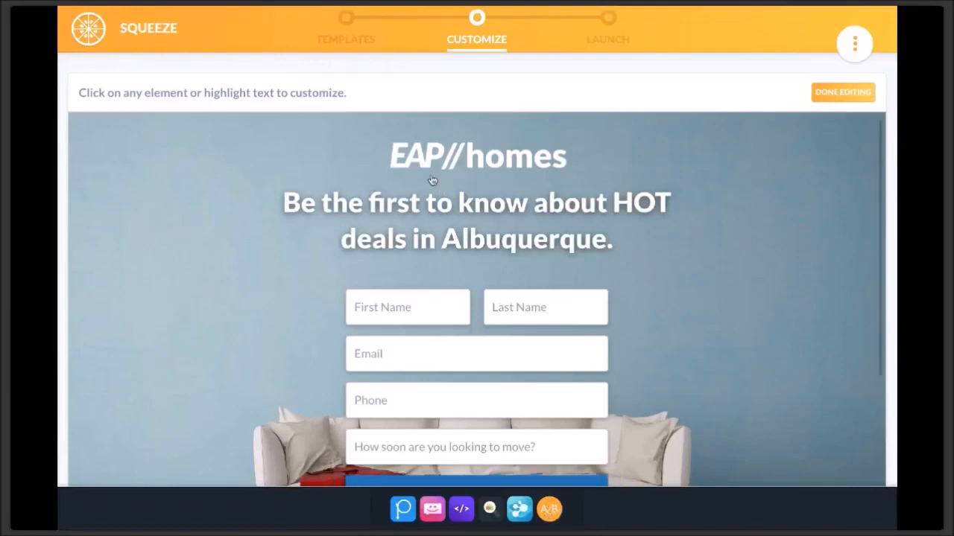
scroll(432, 181, down, 2)
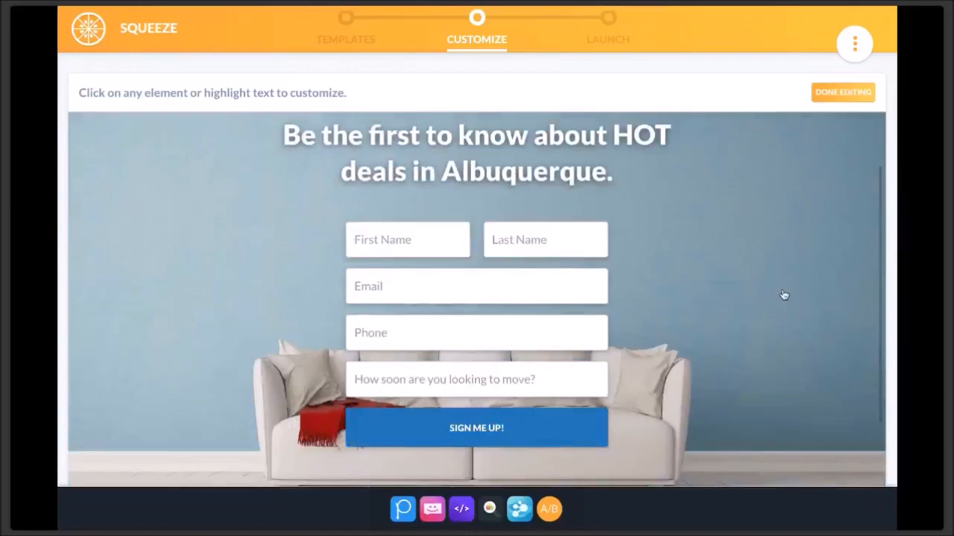
click(187, 294)
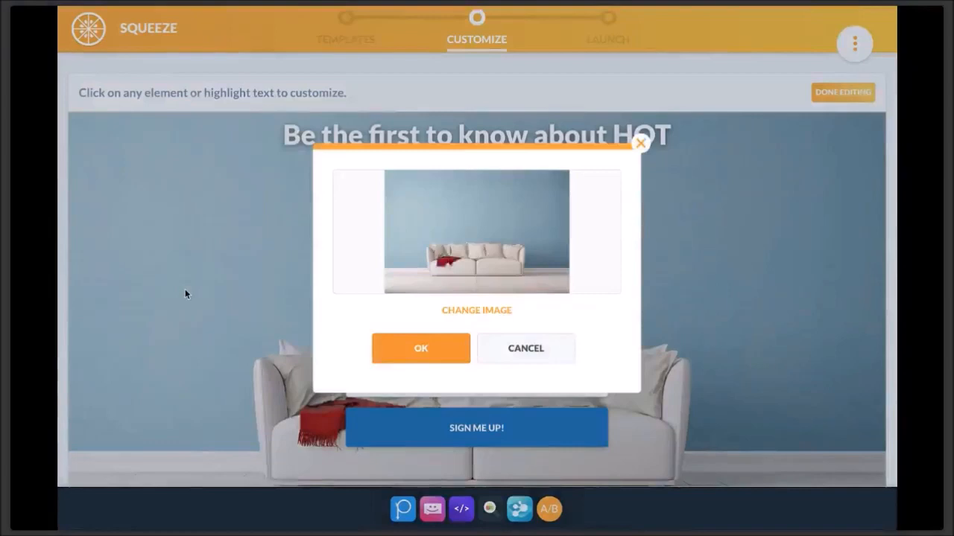
- Replace the sofa background with a Pixabay stock photo of a garden before a blue house
click(475, 313)
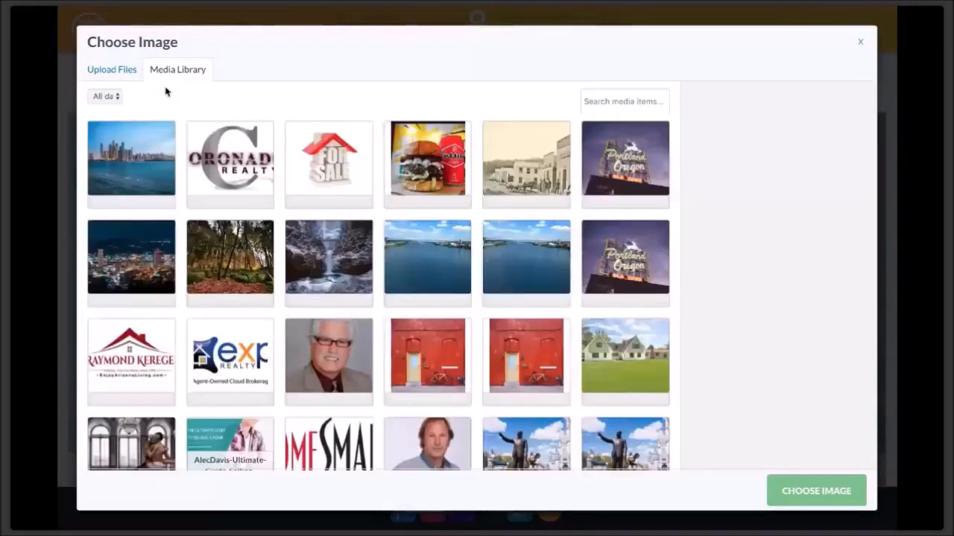
click(114, 71)
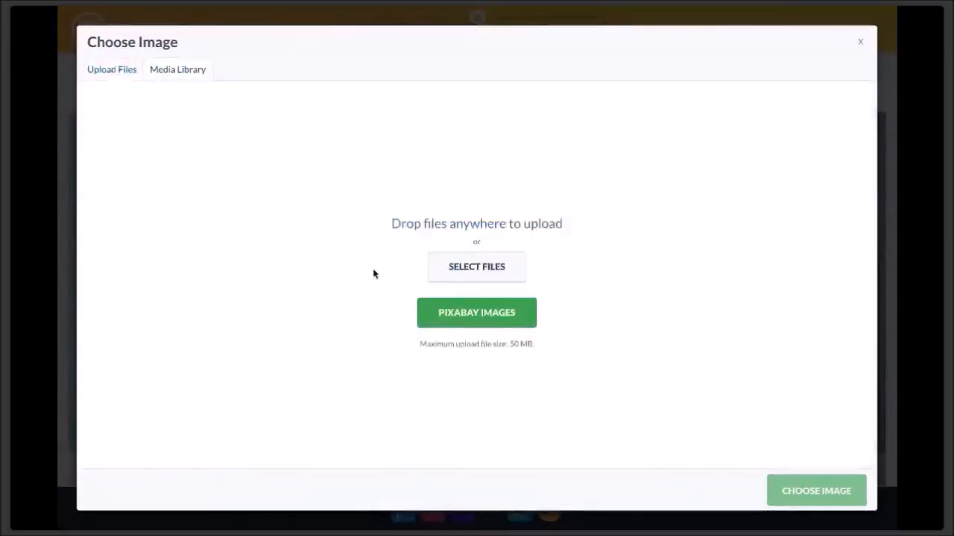
click(470, 316)
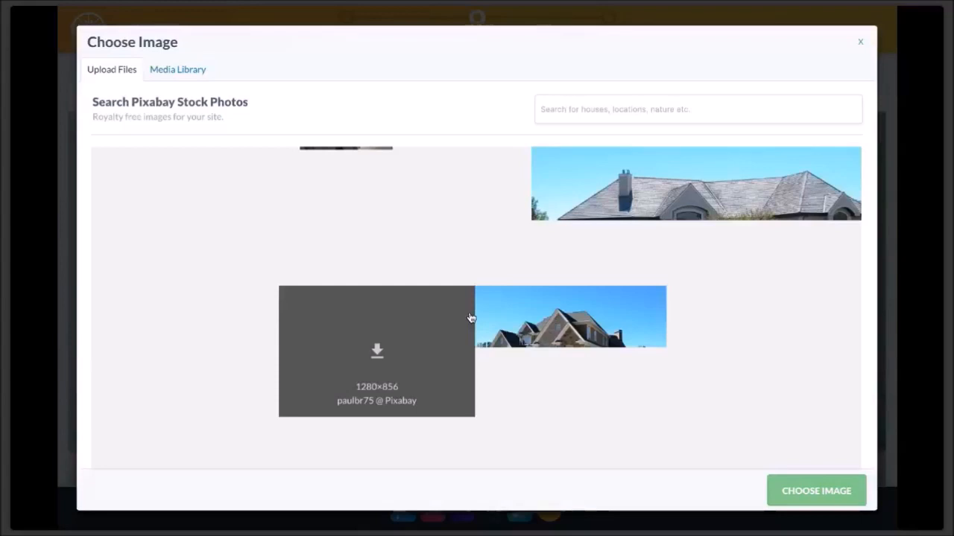
click(605, 110)
text(Beaches)
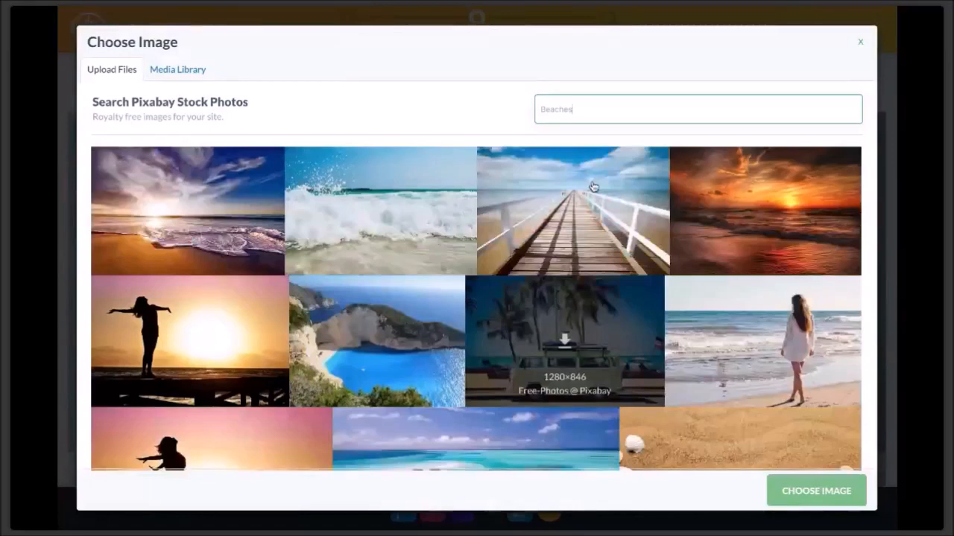
double_click(578, 116)
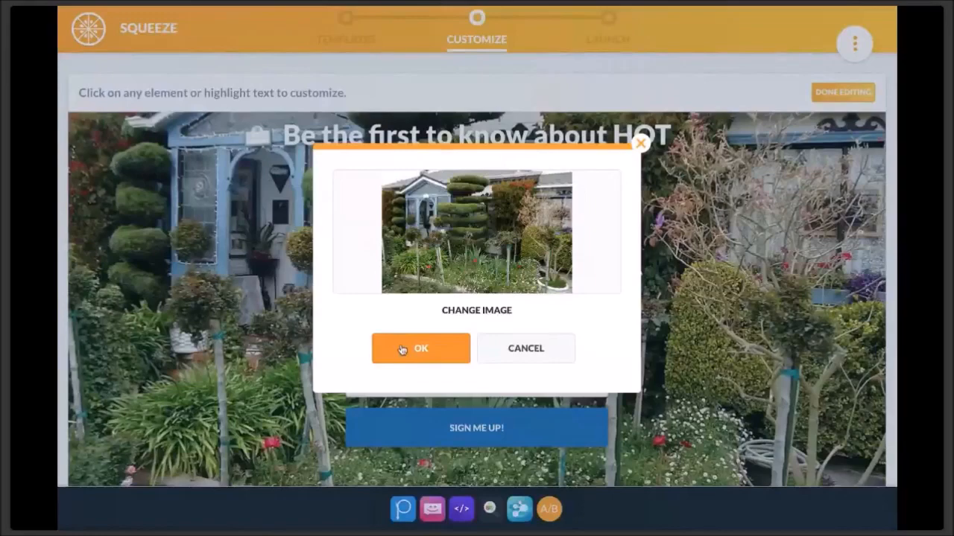
click(401, 350)
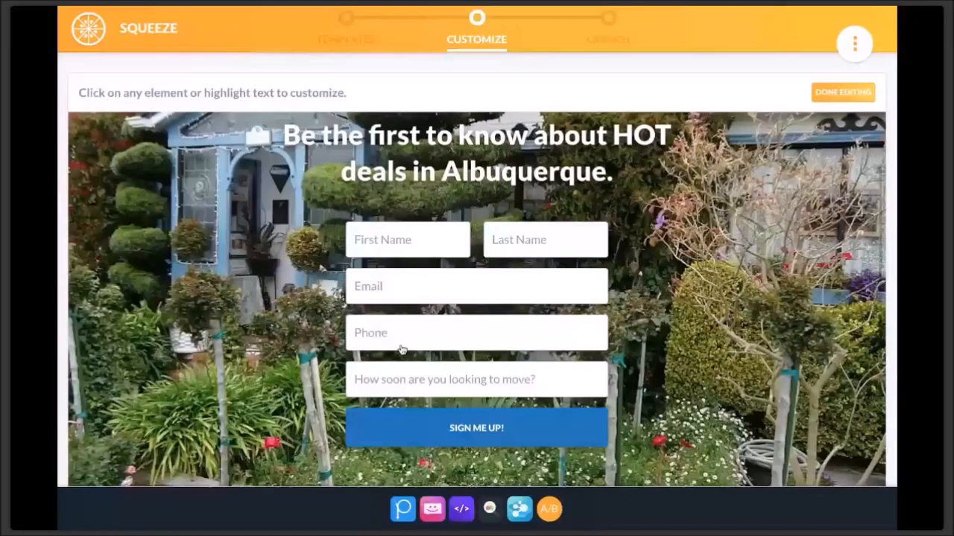
- Swap the EAP homes logo for Coldwell Banker and change the headline city to Auburn
scroll(464, 154, up, 1)
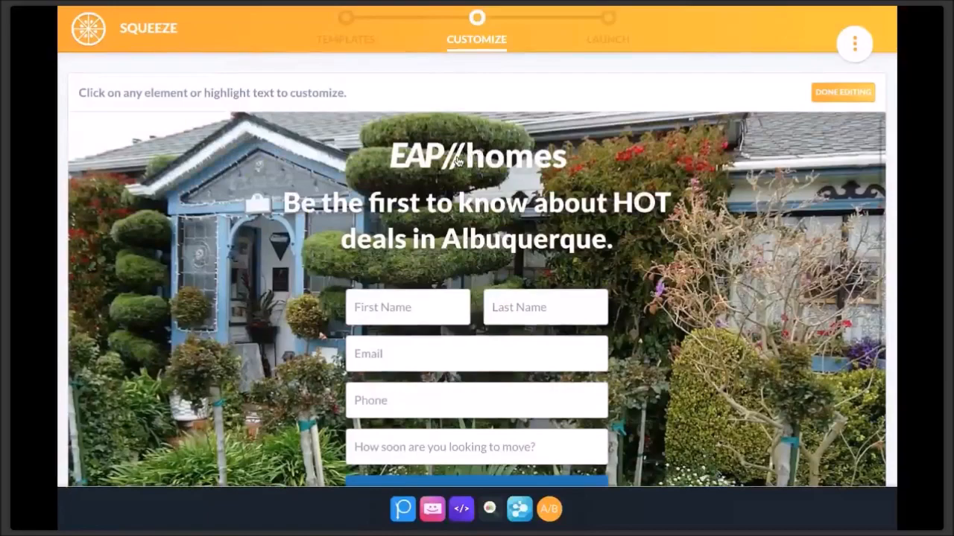
click(458, 160)
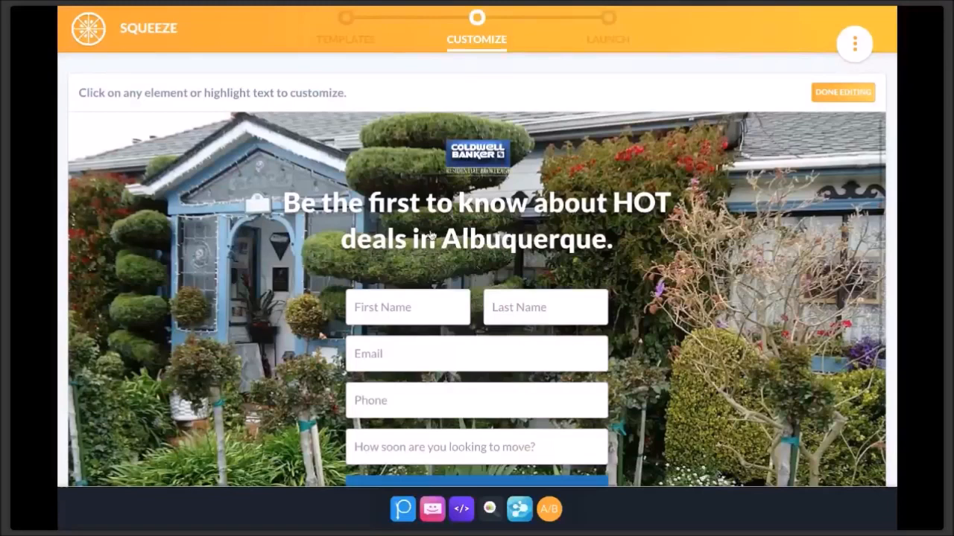
click(607, 240)
key(BackSpace)
key(BackSpace)
key(BackSpace)
key(BackSpace)
key(BackSpace)
key(BackSpace)
key(BackSpace)
key(BackSpace)
key(BackSpace)
key(BackSpace)
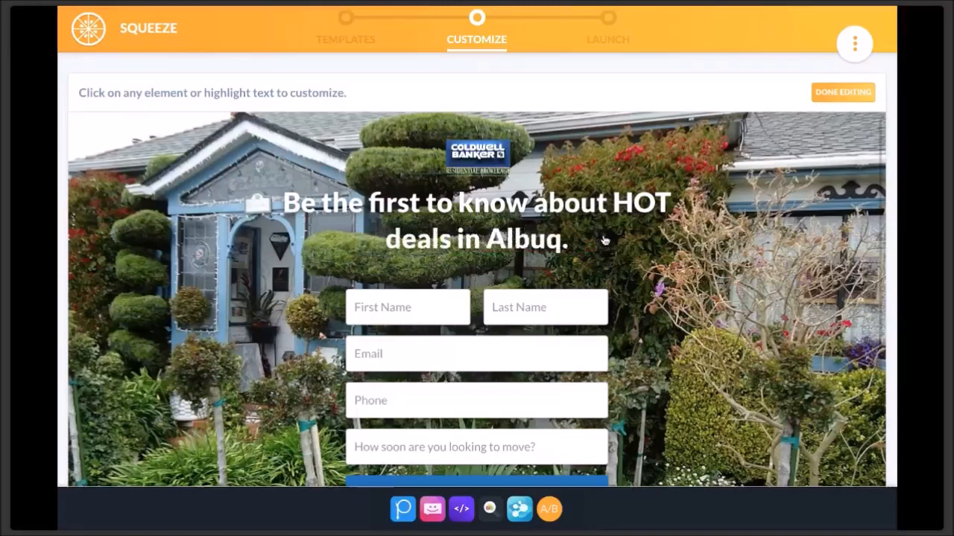
text(B)
key(BackSpace)
text(burn)
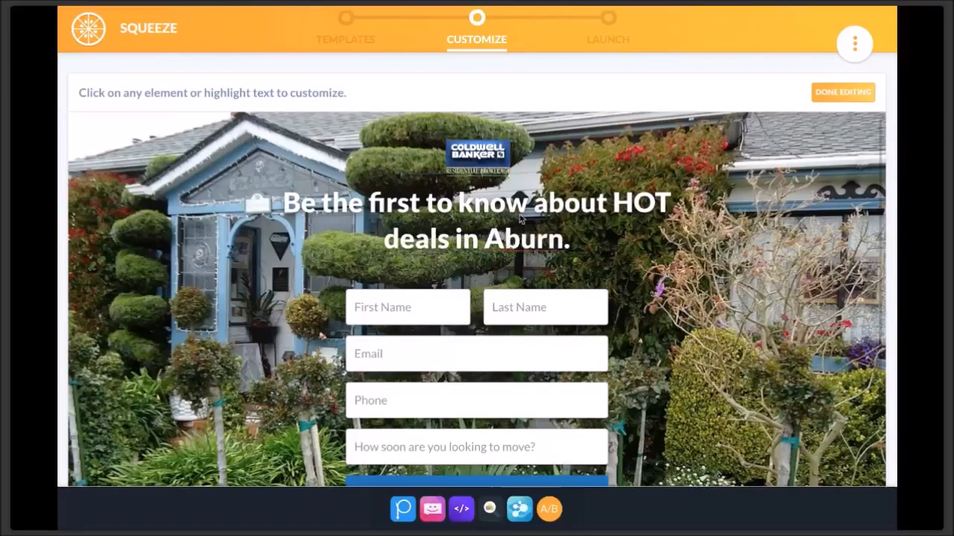
text(u)
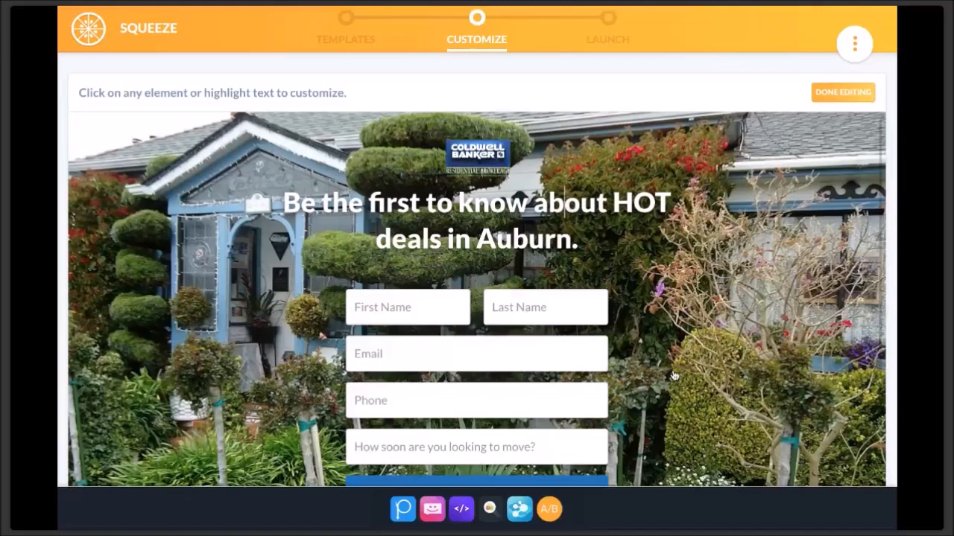
scroll(674, 376, down, 1)
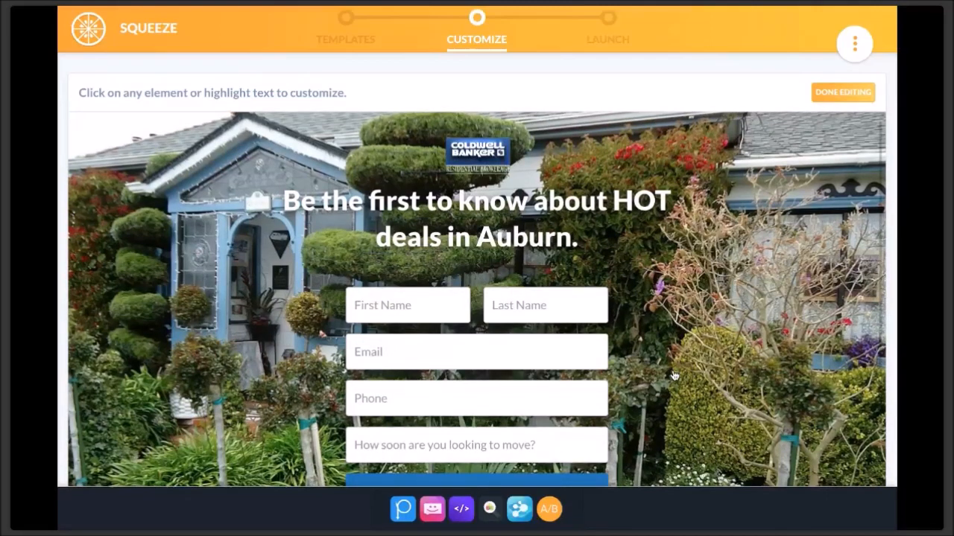
scroll(674, 376, down, 3)
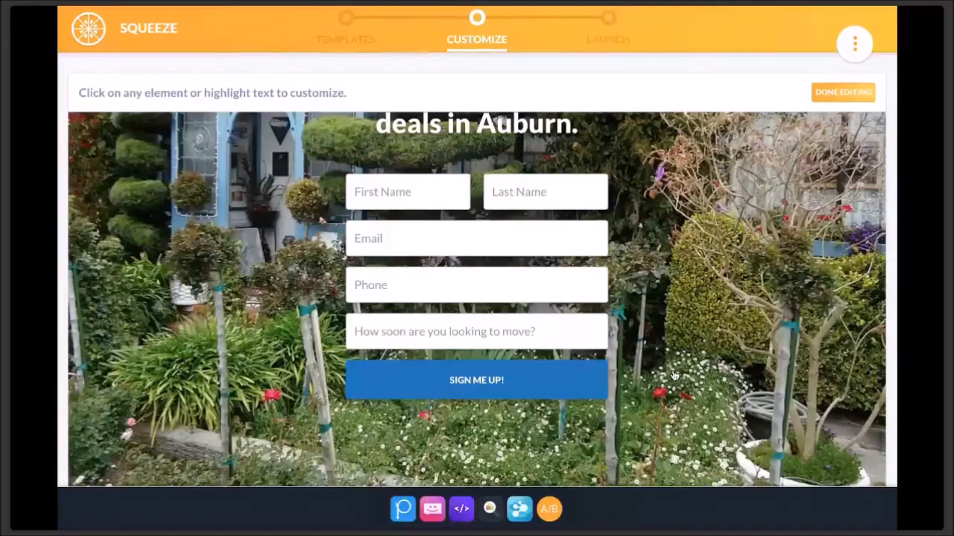
- Reword the move-timing question field to 'Have you lived in California?'
click(474, 285)
click(474, 263)
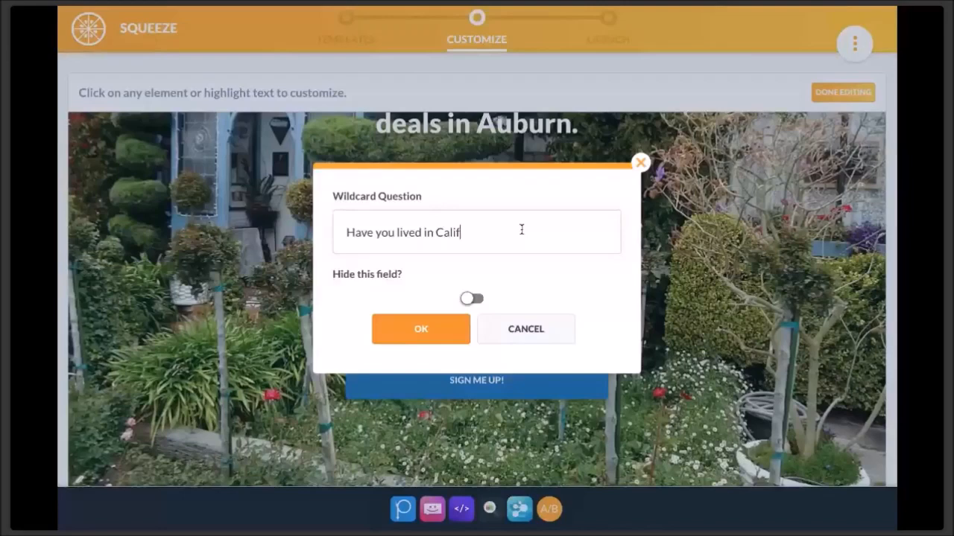
text(ornia?)
click(446, 330)
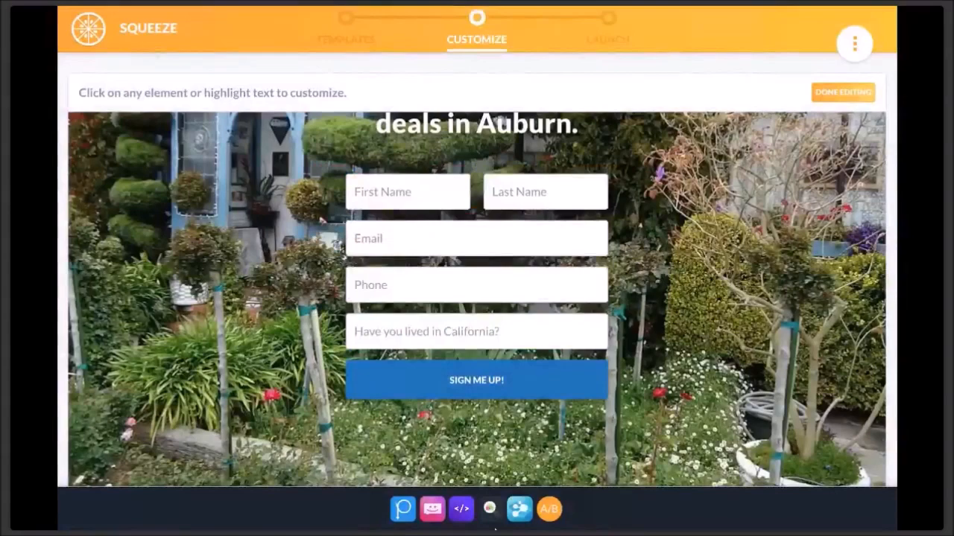
- Make the sign-up button orange with black text reading 'SHOW ME THE LIST!'
click(370, 383)
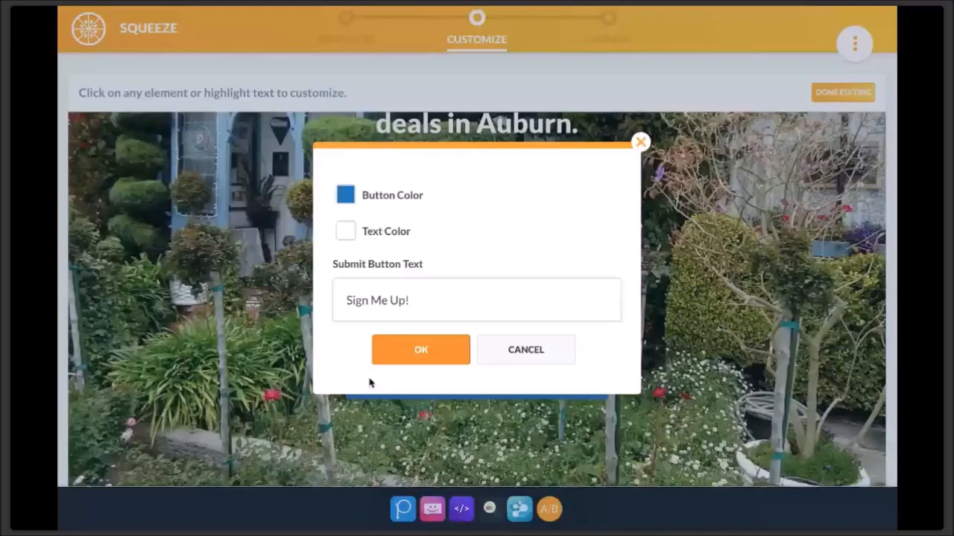
click(345, 194)
click(396, 268)
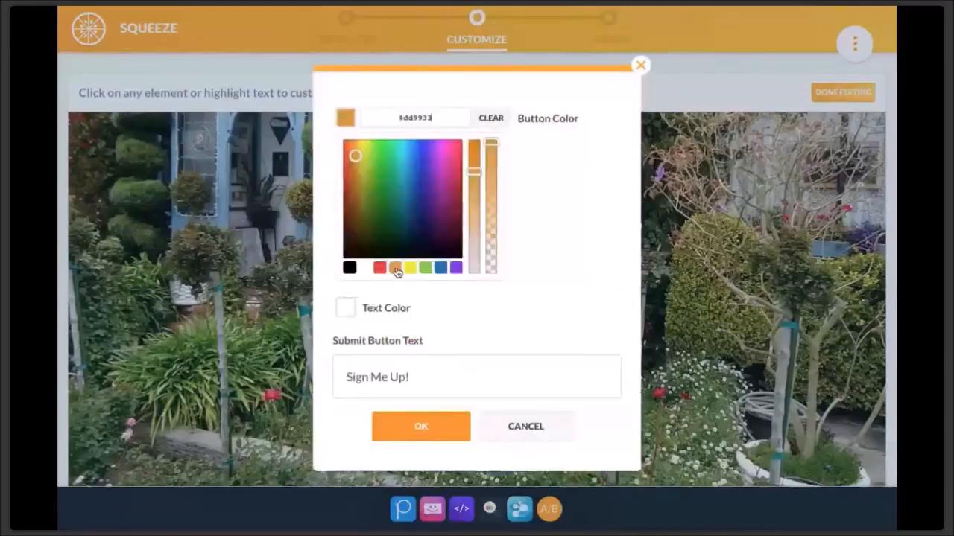
click(346, 117)
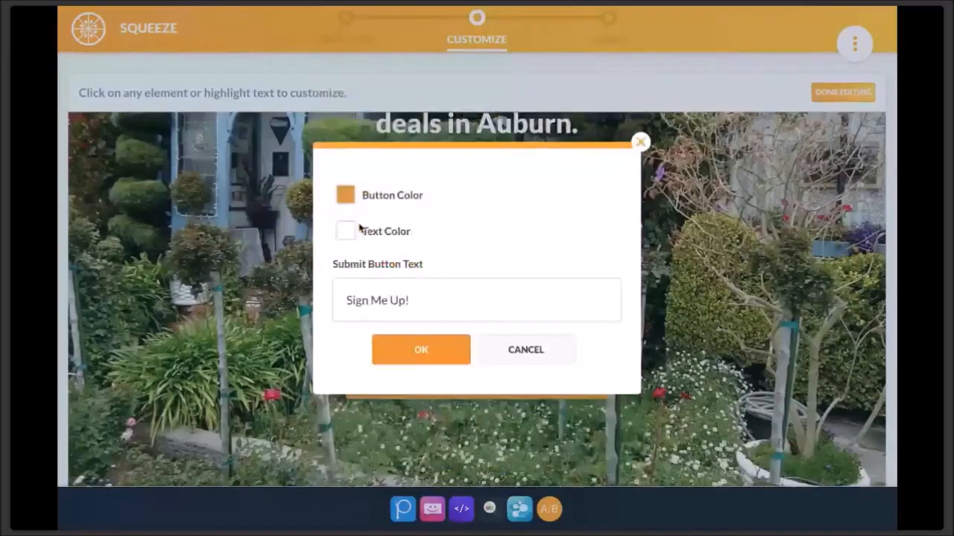
click(346, 231)
click(349, 303)
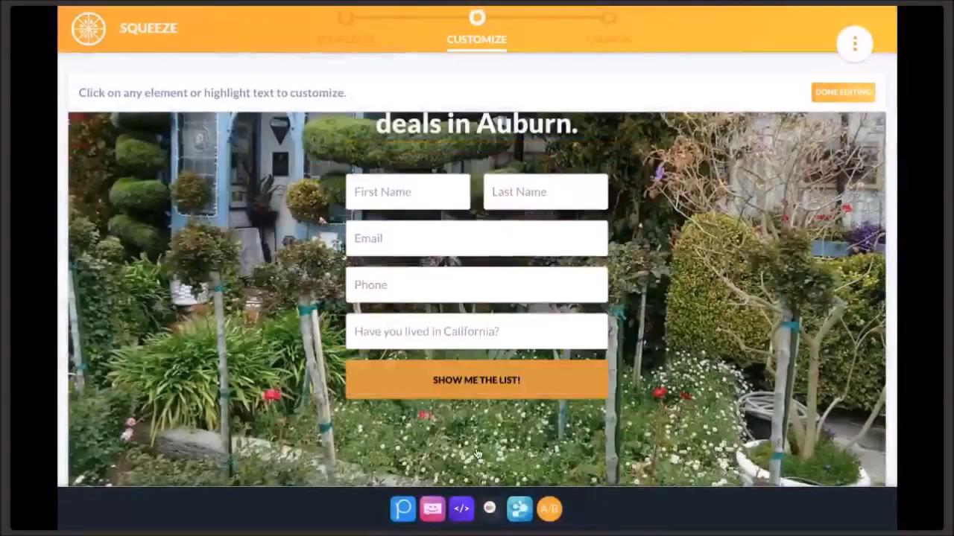
scroll(477, 454, up, 3)
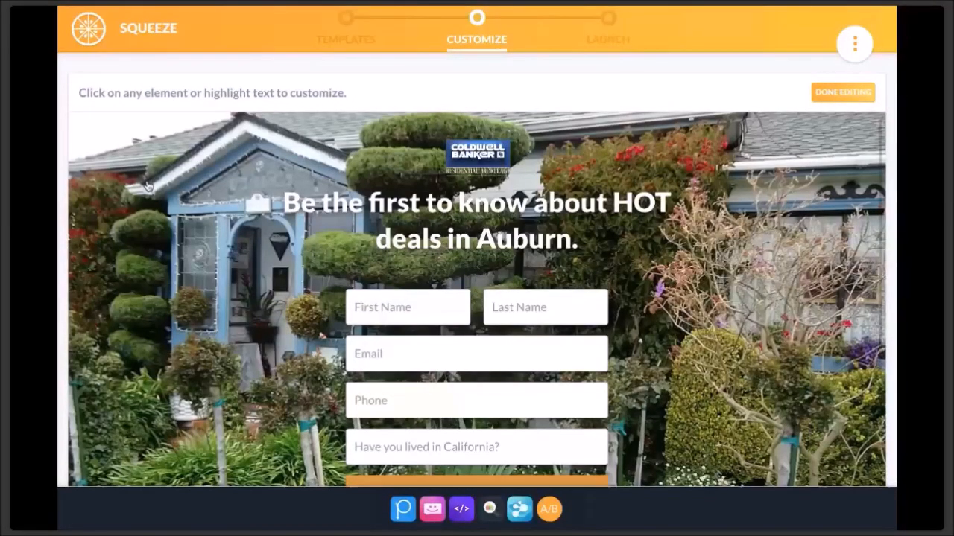
- Scroll down the squeeze page preview and bring up the Paths (P) list from the dock
scroll(147, 185, down, 4)
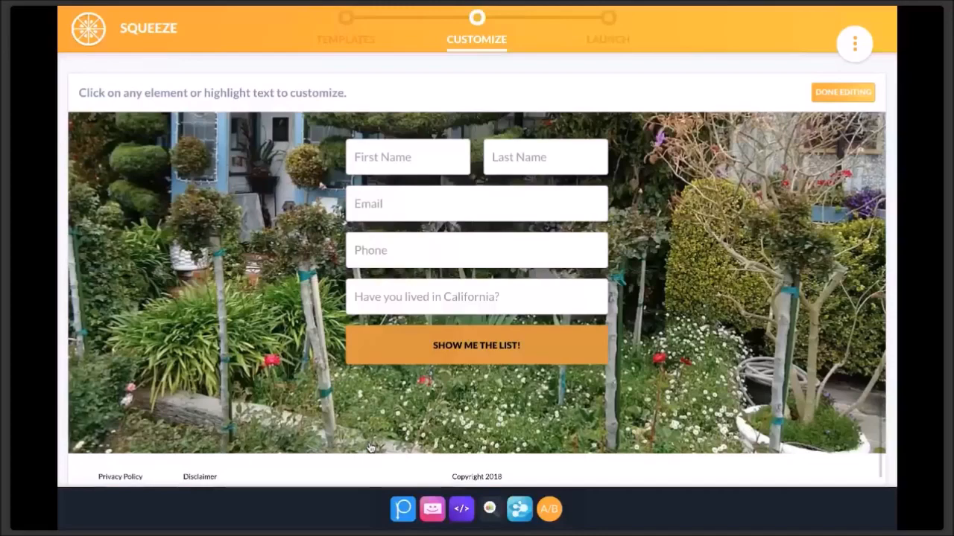
click(401, 508)
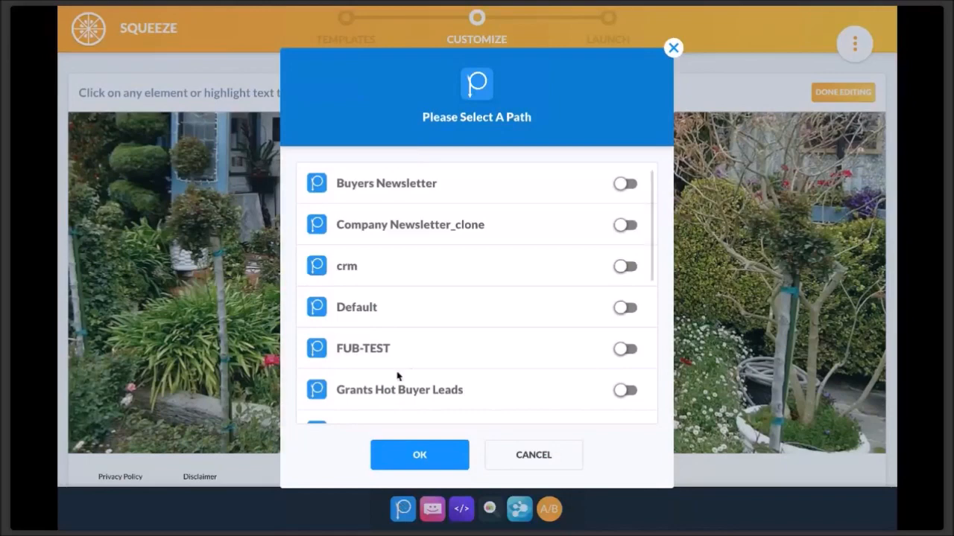
- Attach the Grants Hot Buyer Leads path and enable 'Send message to user?' for texts
scroll(416, 331, down, 2)
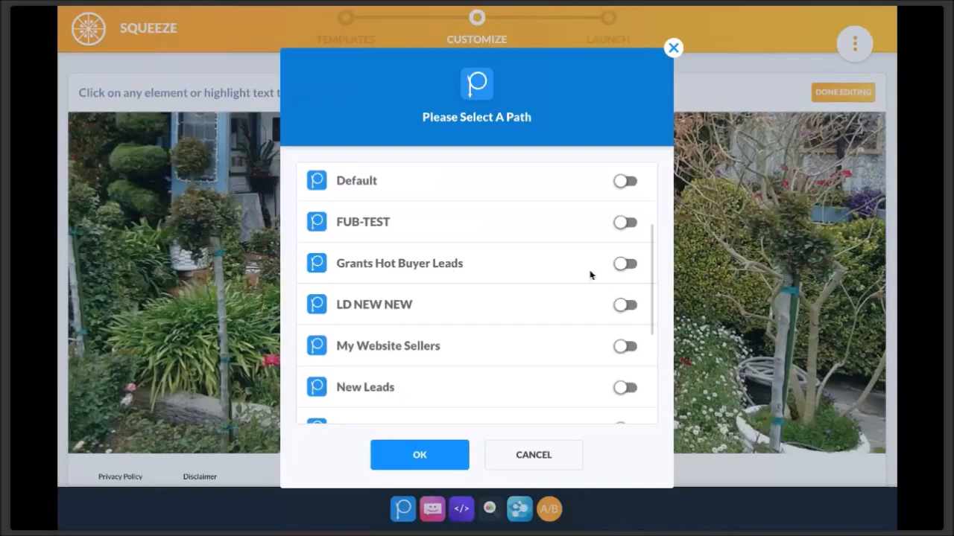
click(625, 265)
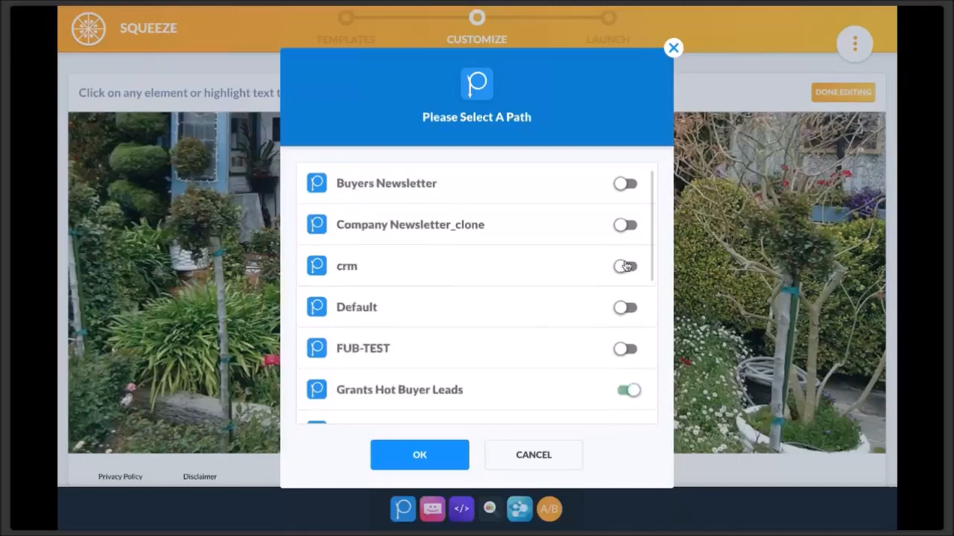
click(414, 454)
click(629, 316)
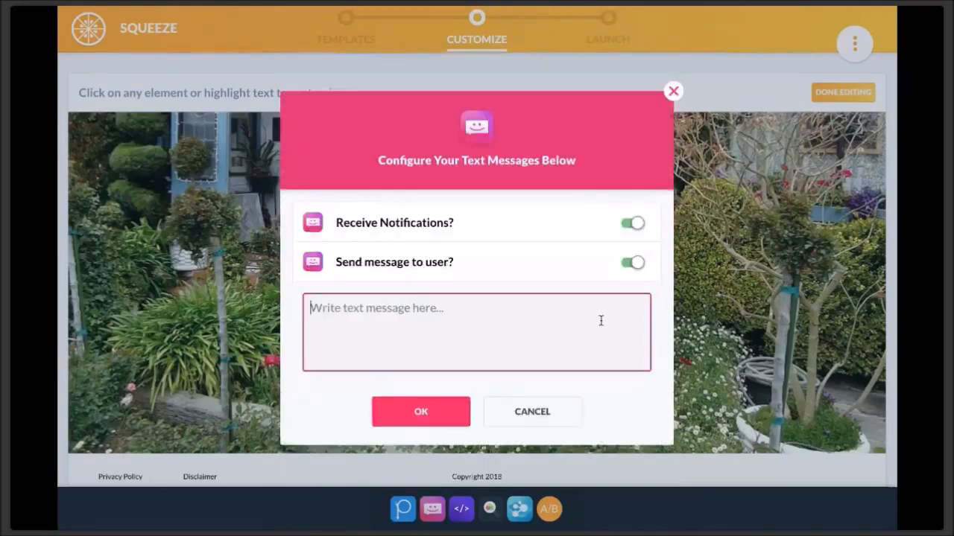
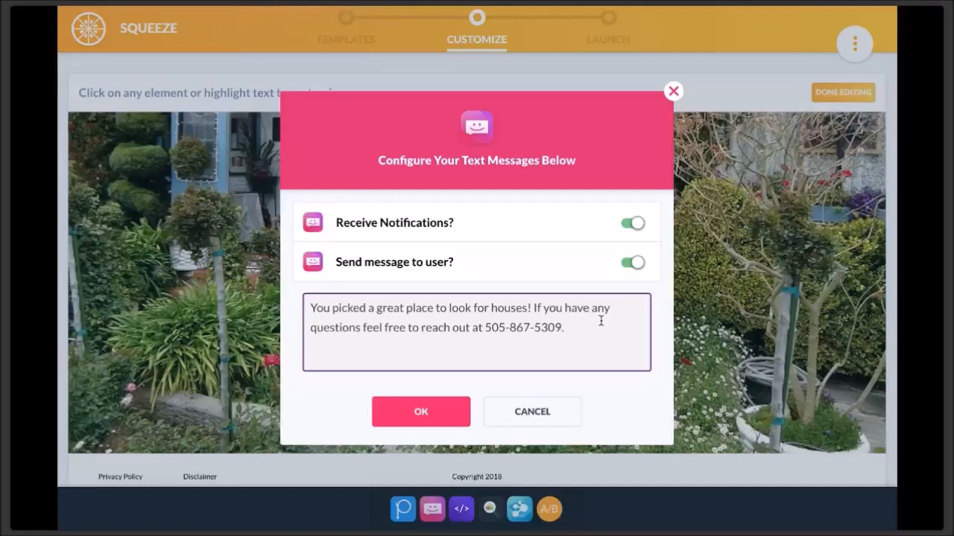
- Save the lead SMS 'You picked a great place to look for houses!…' and bring up pixel settings
click(447, 414)
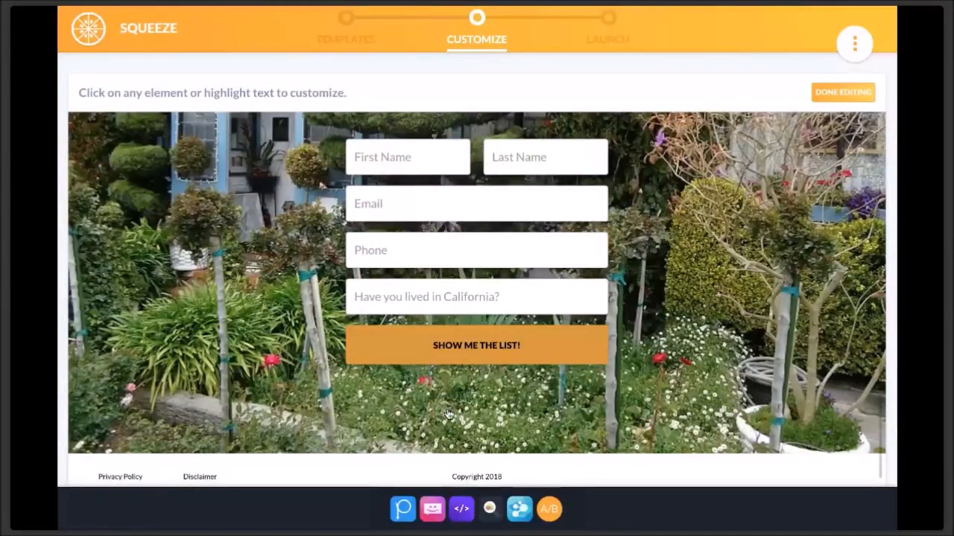
click(461, 509)
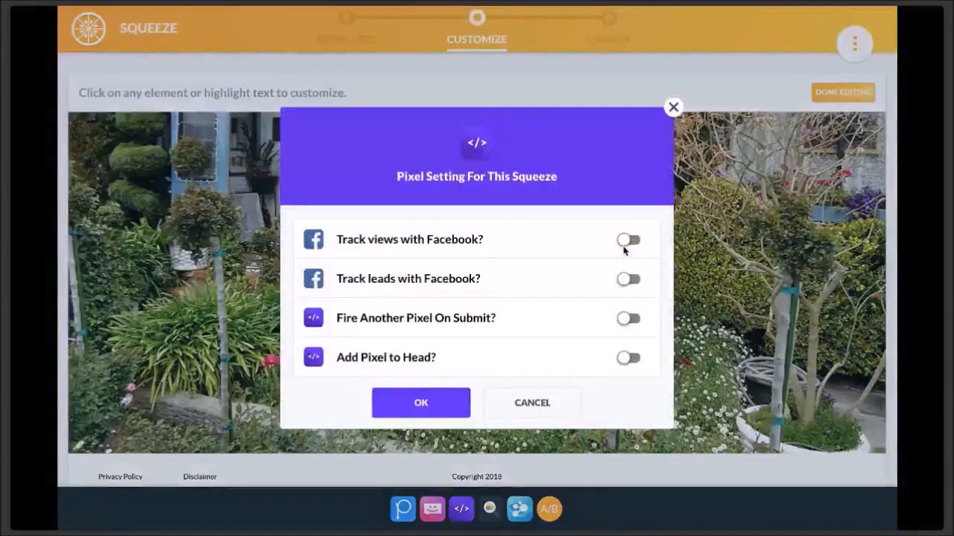
- Enable Facebook tracking of both page views and leads, and save the pixel settings
click(626, 241)
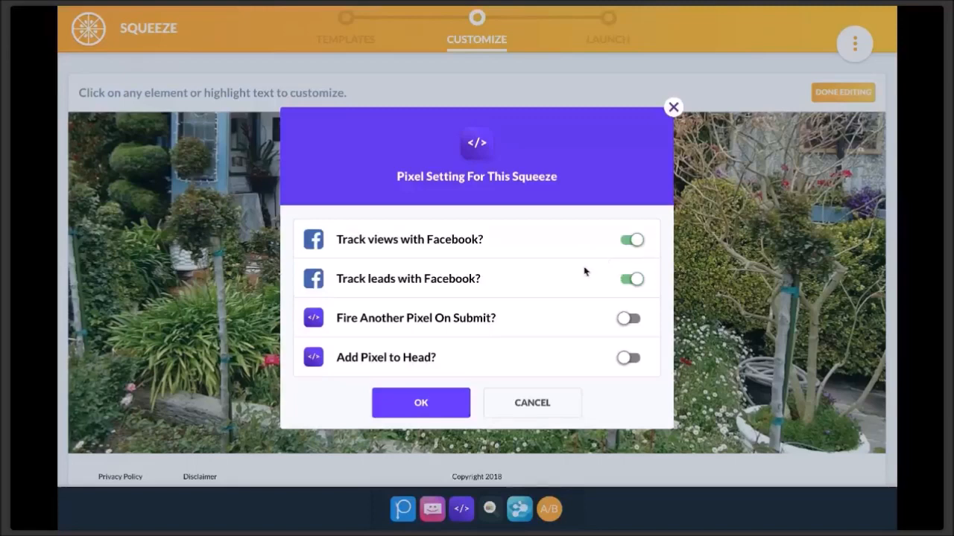
click(412, 403)
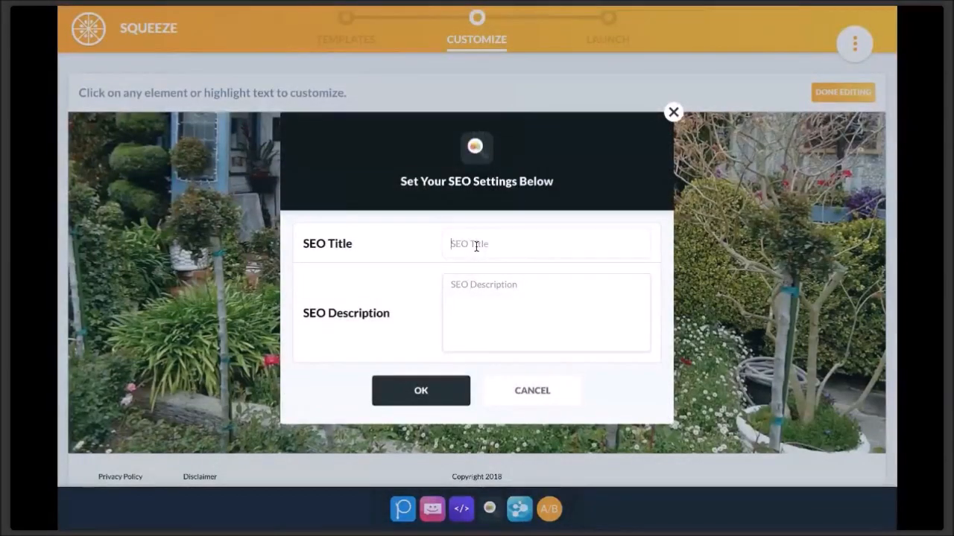
- Enter an SEO title beginning 'Wan' for the squeeze page
text(Wan)
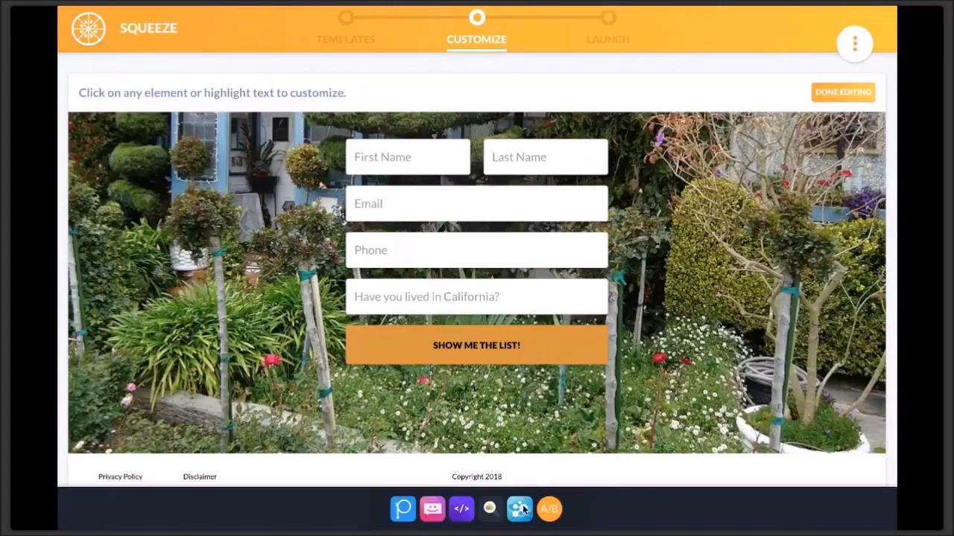
- Choose the modern house photo from the Media Library as the social share image and save
click(520, 509)
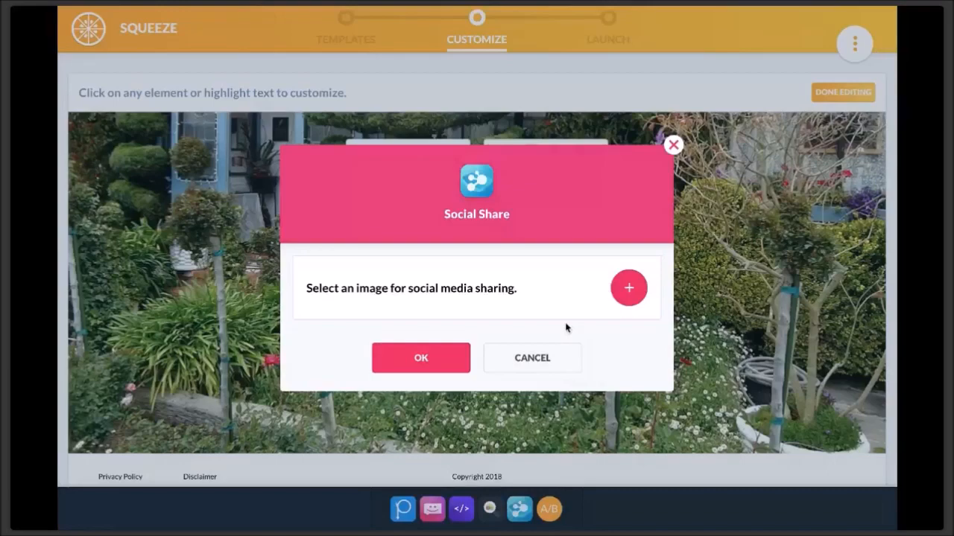
click(629, 288)
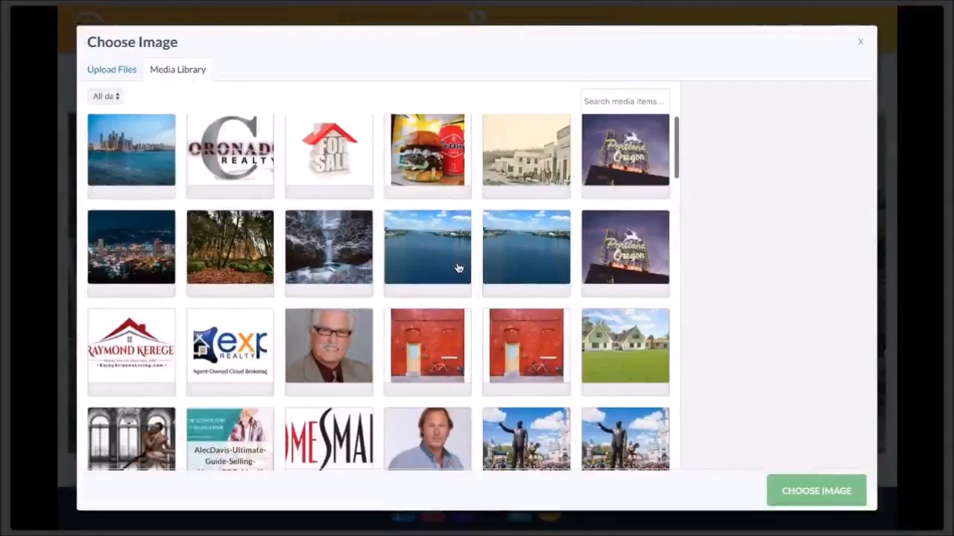
click(795, 494)
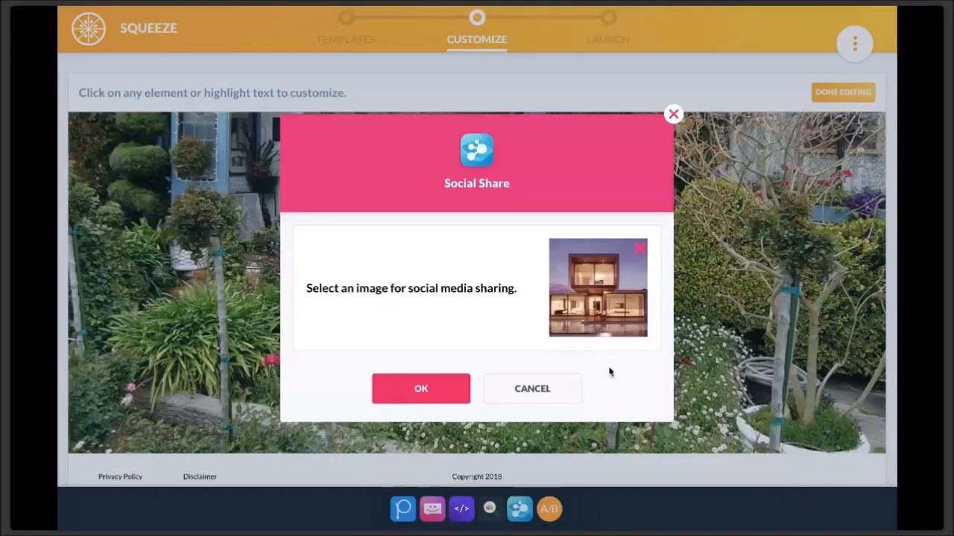
click(437, 387)
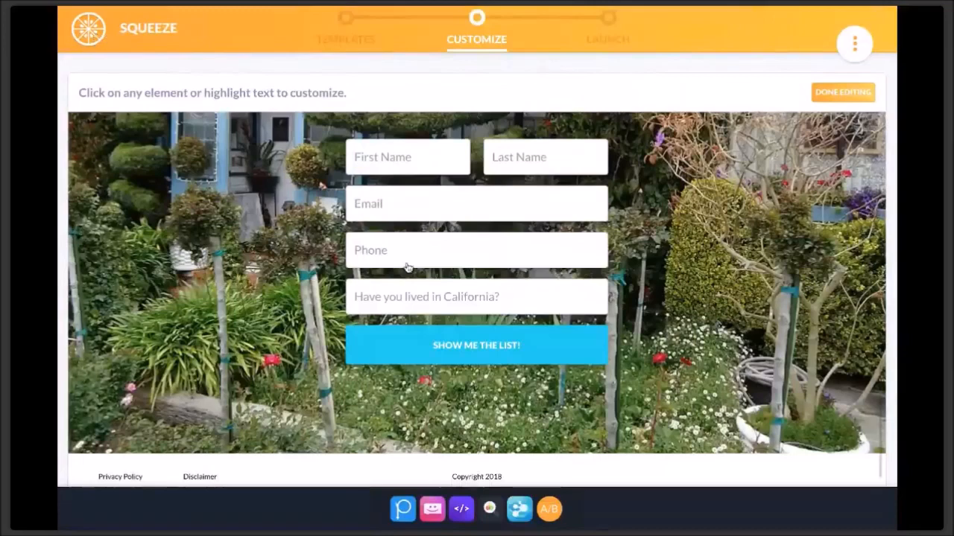
- Clear the previous redirect URL from the redirect step's address field
scroll(407, 268, up, 1)
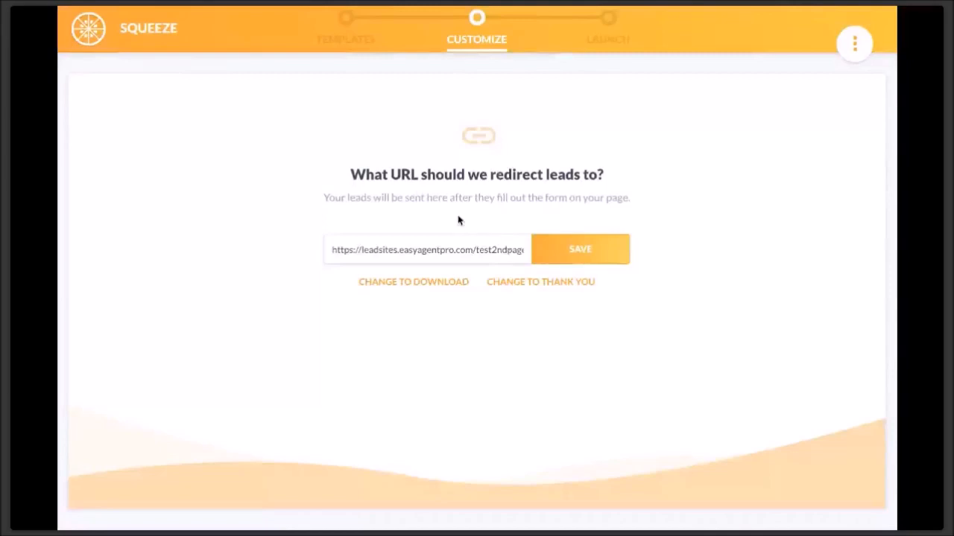
triple_click(484, 247)
key(BackSpace)
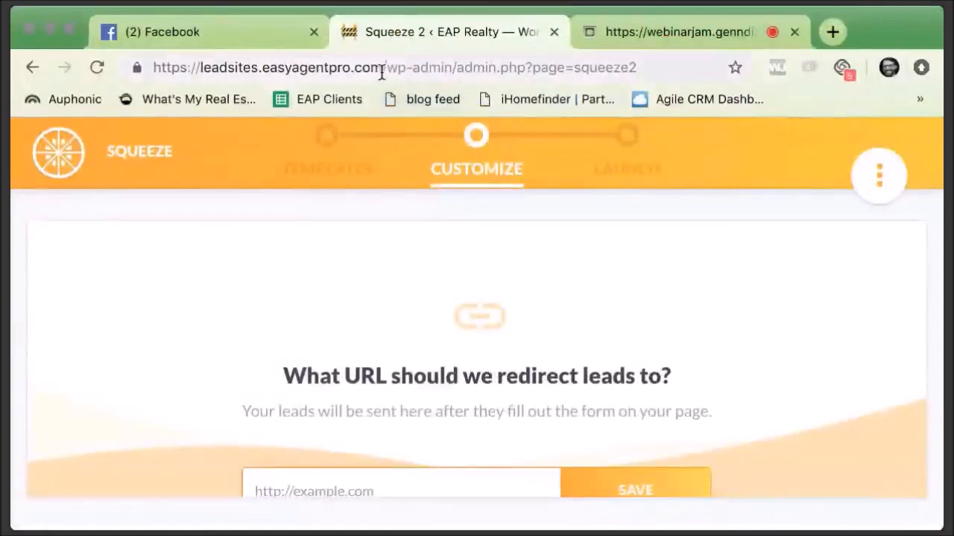
- Copy the lead site's base address and load the EAP homes site in a new tab
drag(382, 71, 99, 56)
key(super+c)
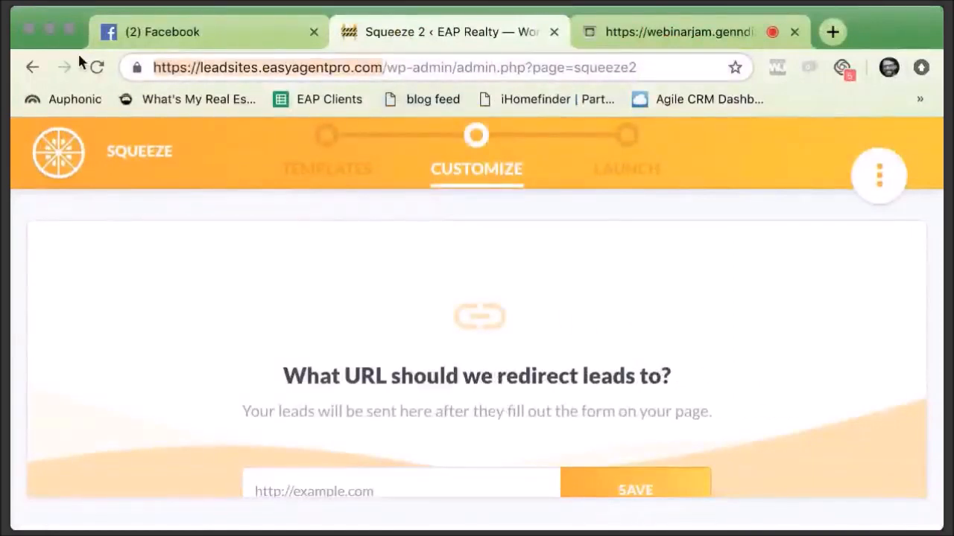
click(650, 36)
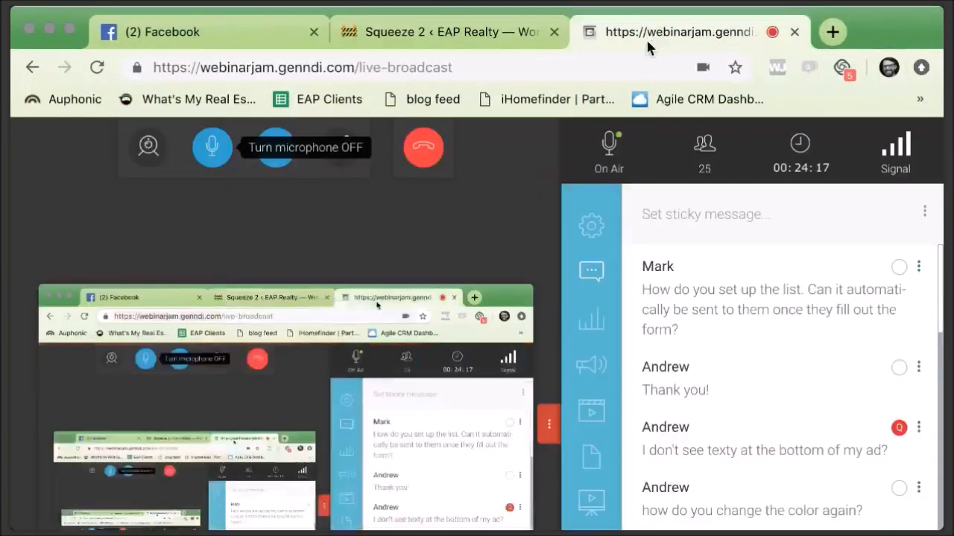
click(832, 31)
key(super+v)
key(Return)
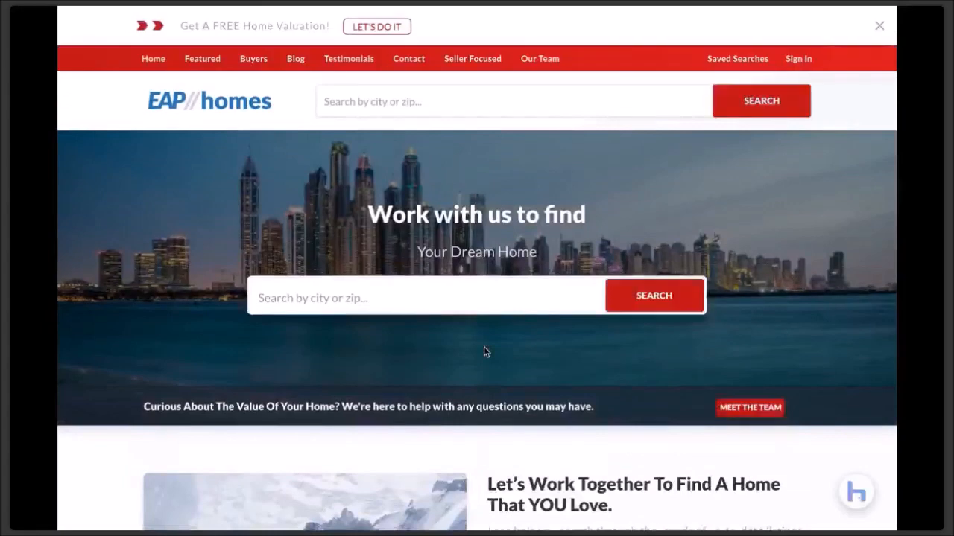
- Review the Auburn homes-for-sale page and its listings map, then return to the webinar broadcast
mouse_move(219, 101)
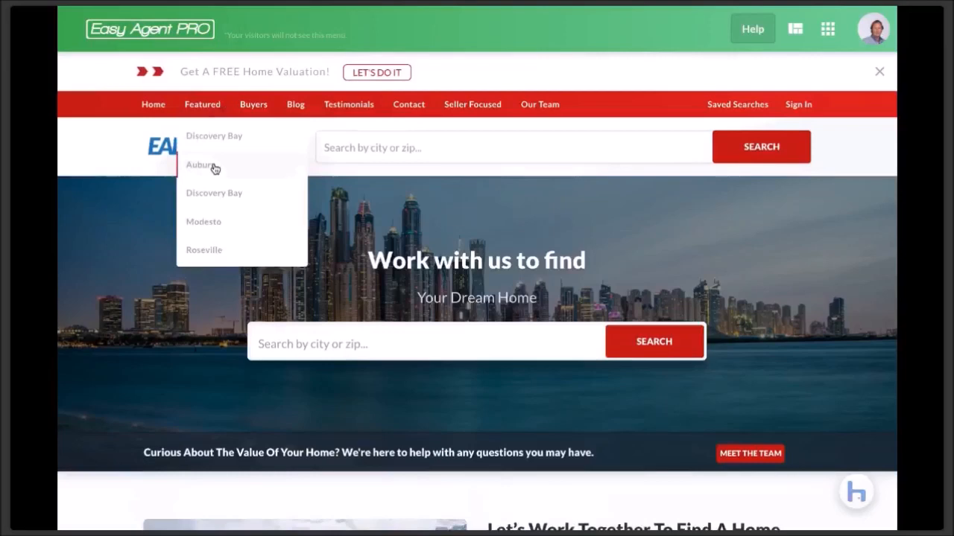
click(214, 169)
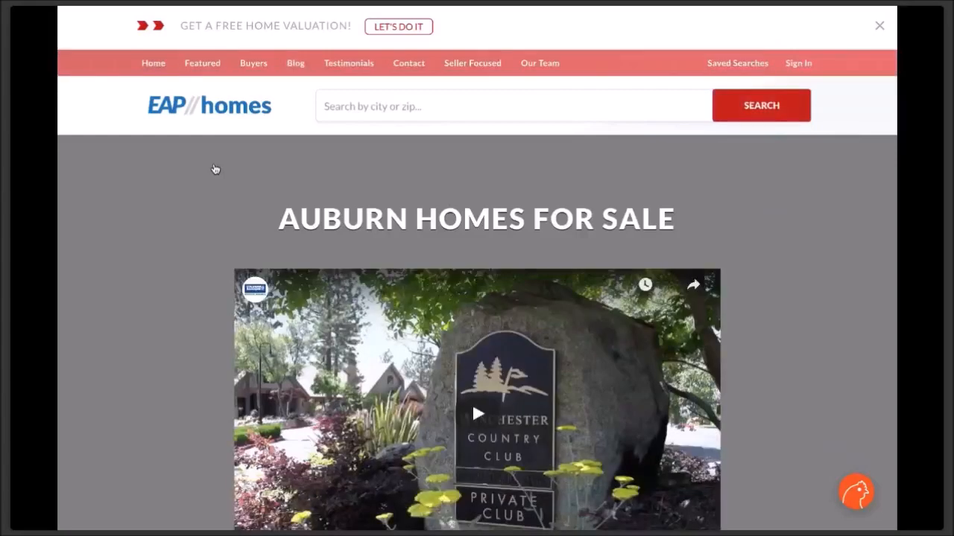
scroll(215, 169, down, 5)
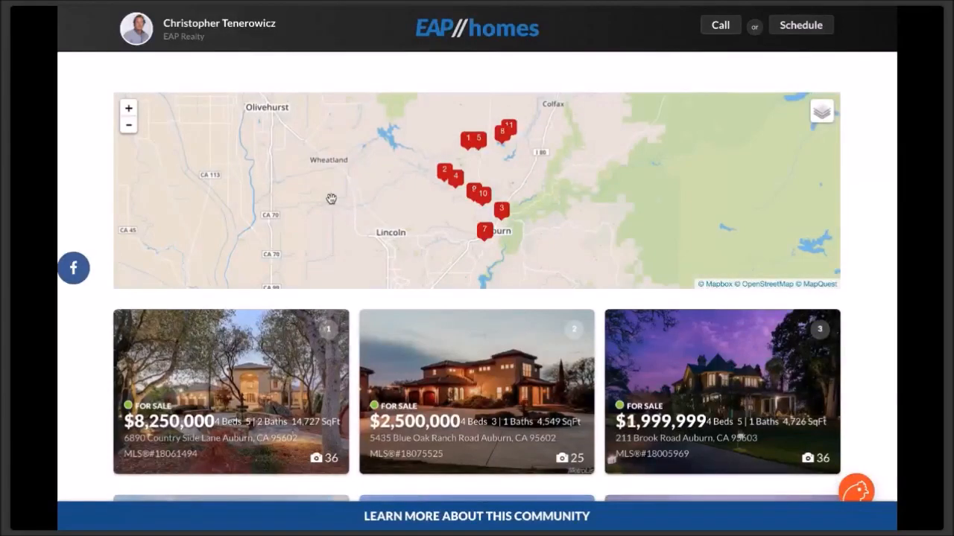
scroll(331, 199, up, 15)
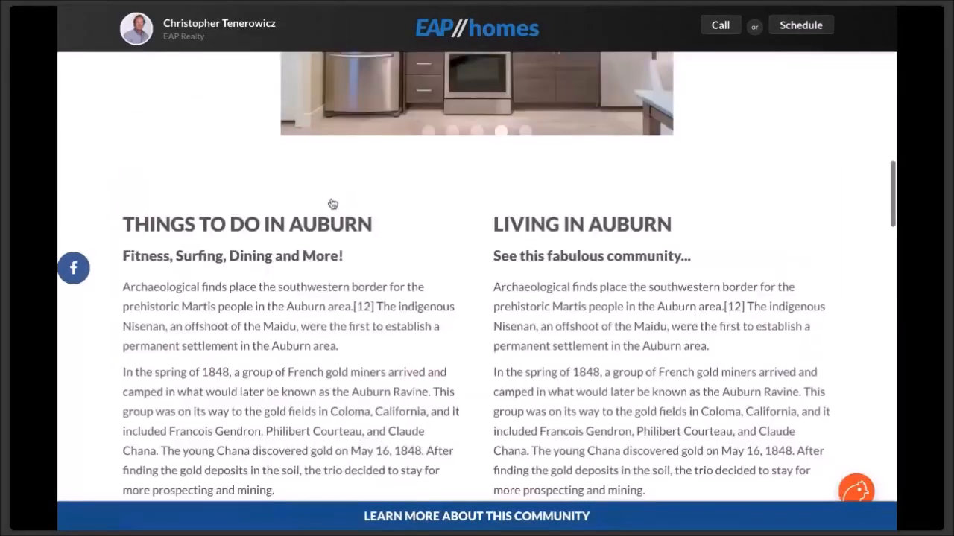
scroll(331, 202, up, 4)
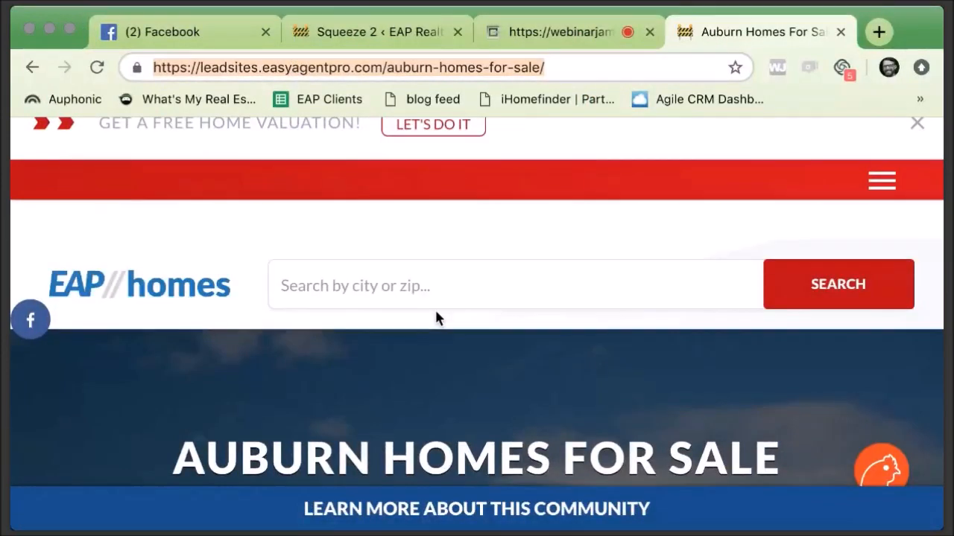
scroll(437, 317, down, 5)
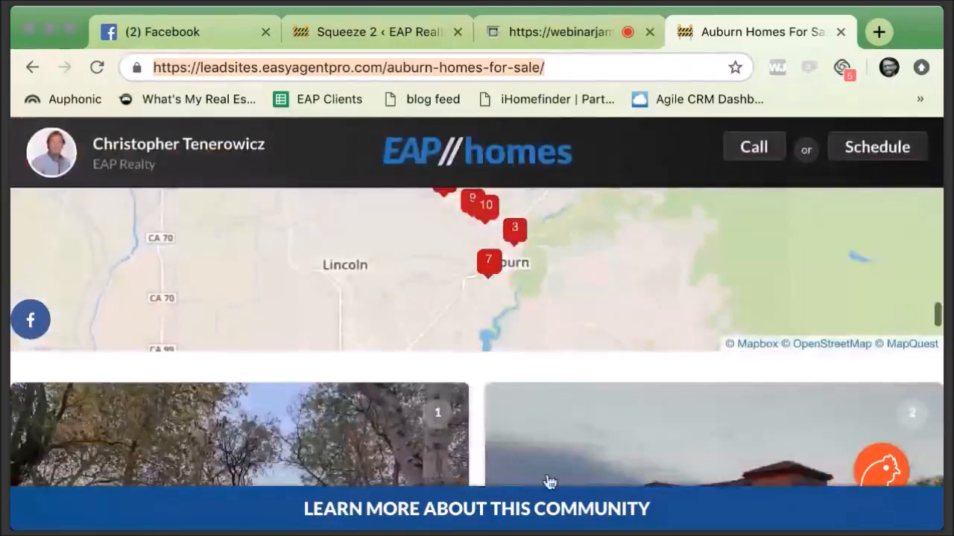
click(67, 28)
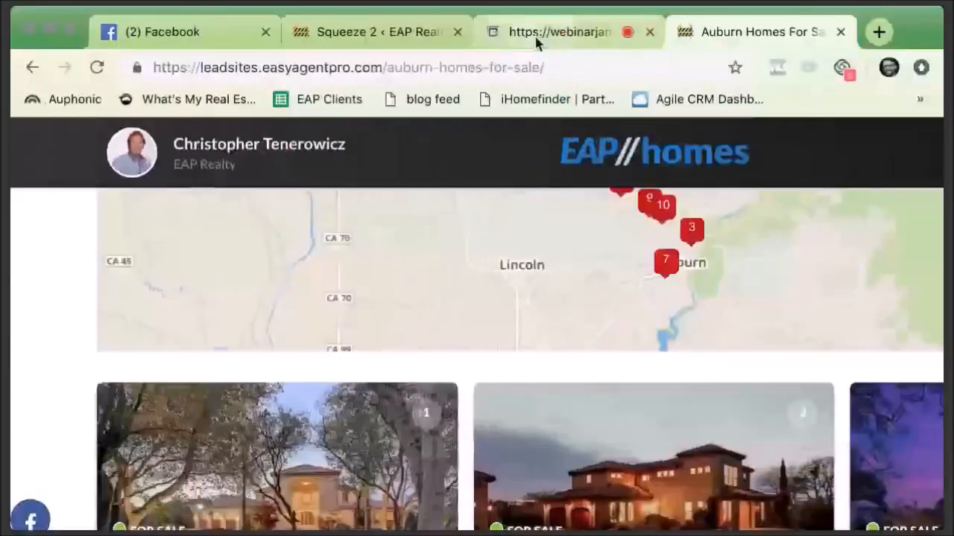
click(533, 34)
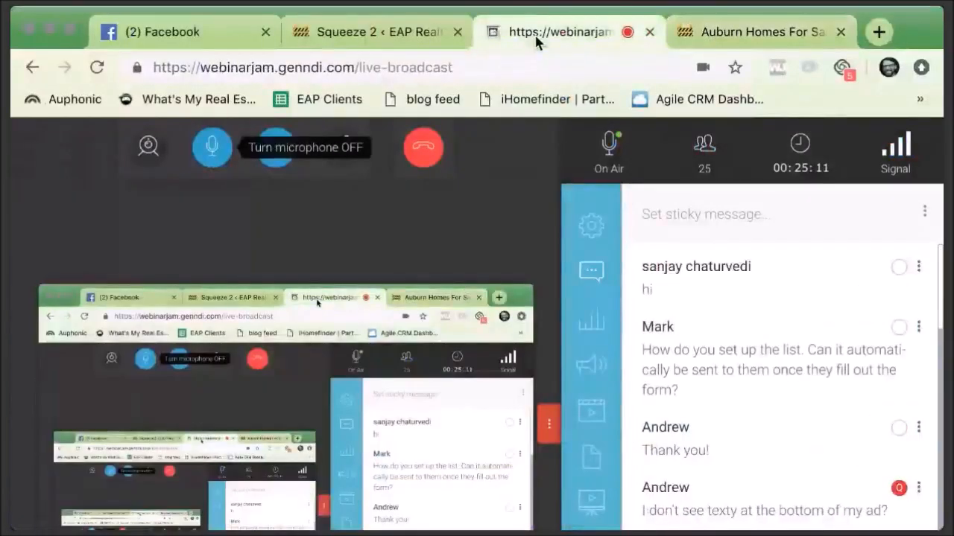
- Paste the Auburn homes-for-sale link as the squeeze page's redirect URL and save it
click(380, 29)
click(69, 29)
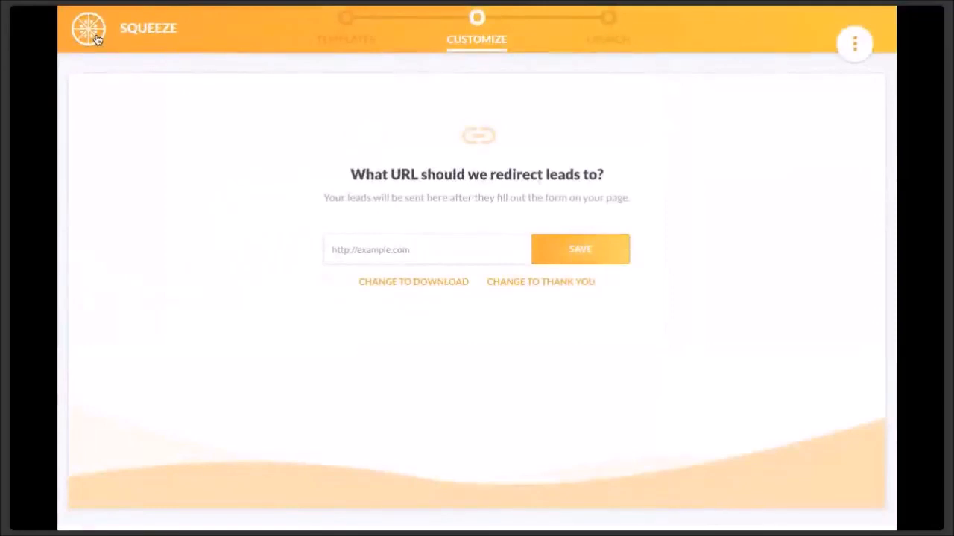
click(383, 250)
key(ctrl+v)
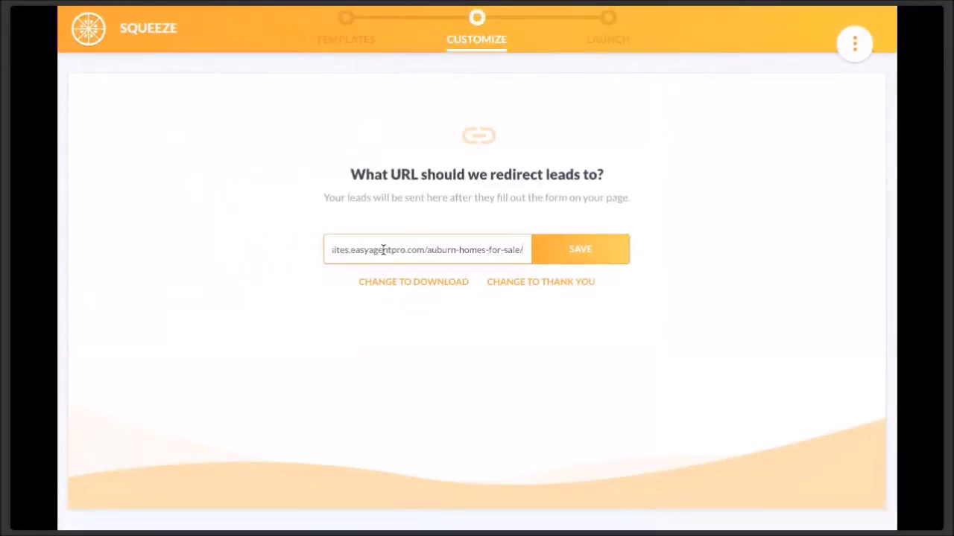
click(590, 260)
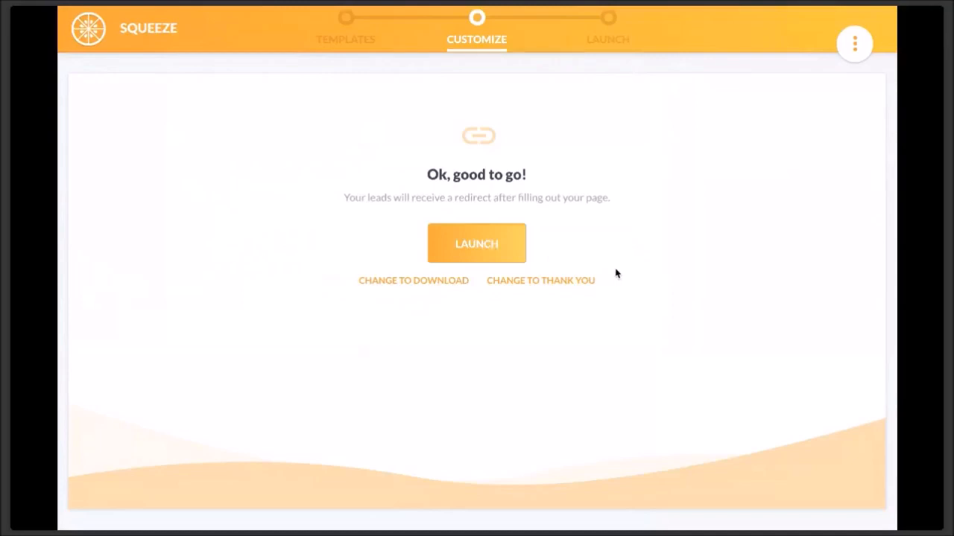
- Launch the squeeze page as 'Auburn Homes Example' and return to the Squeeze Pages list
click(464, 243)
click(423, 198)
text(Auburn H)
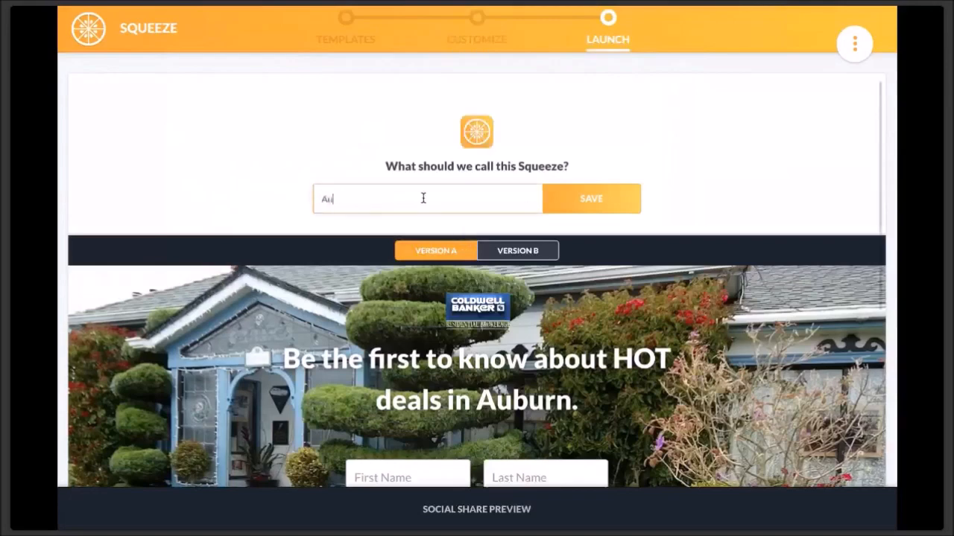
text(omes Example)
click(596, 199)
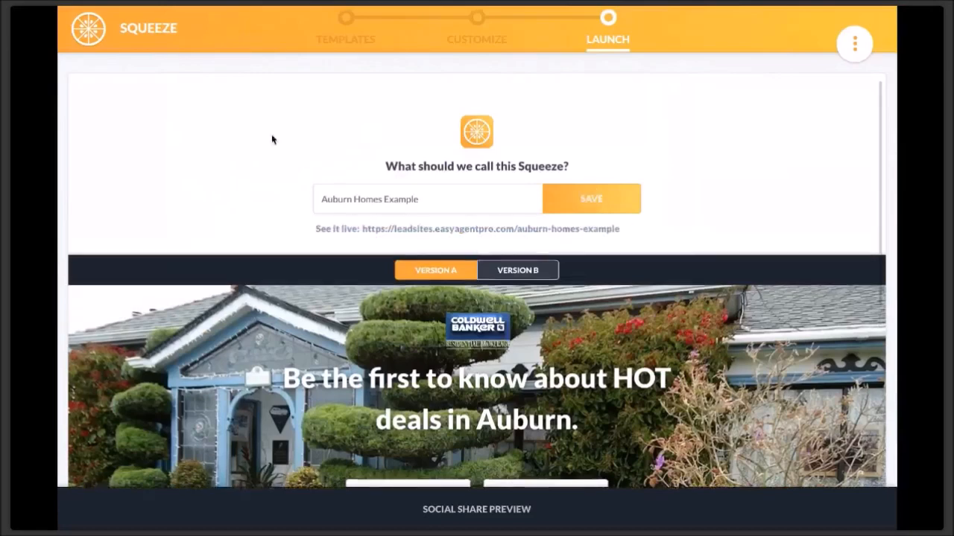
click(91, 38)
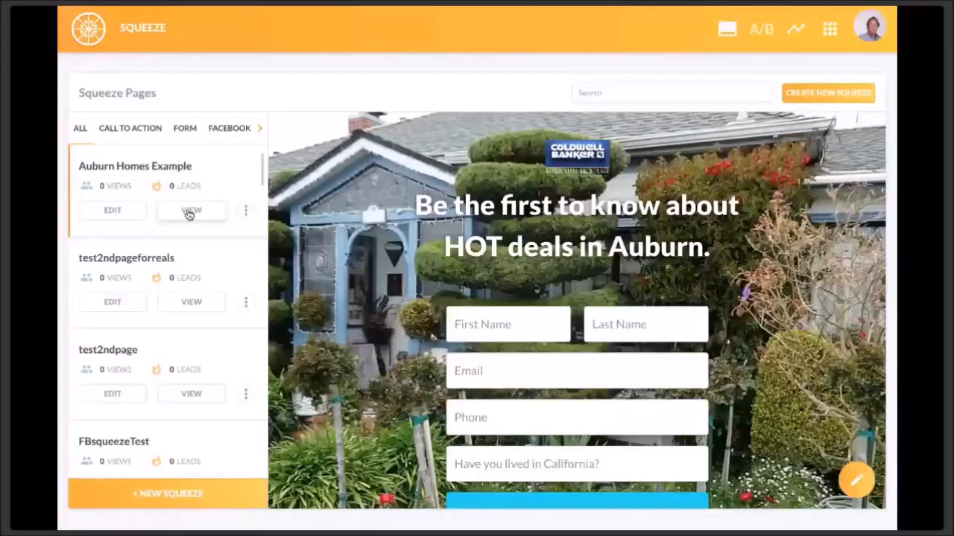
- View the live Auburn Homes Example squeeze page in its own browser tab
click(190, 212)
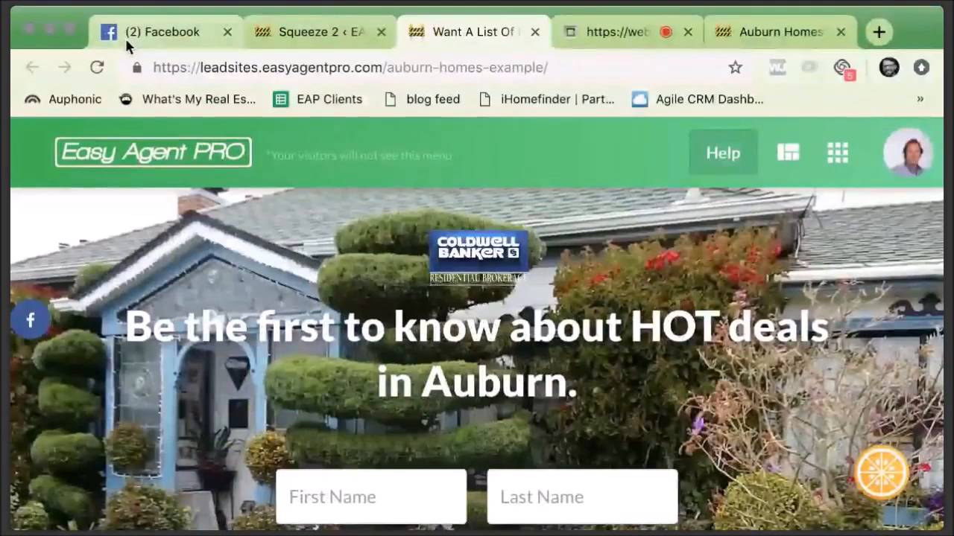
- Switch to Facebook and close the chat conversation covering the News Feed
click(124, 36)
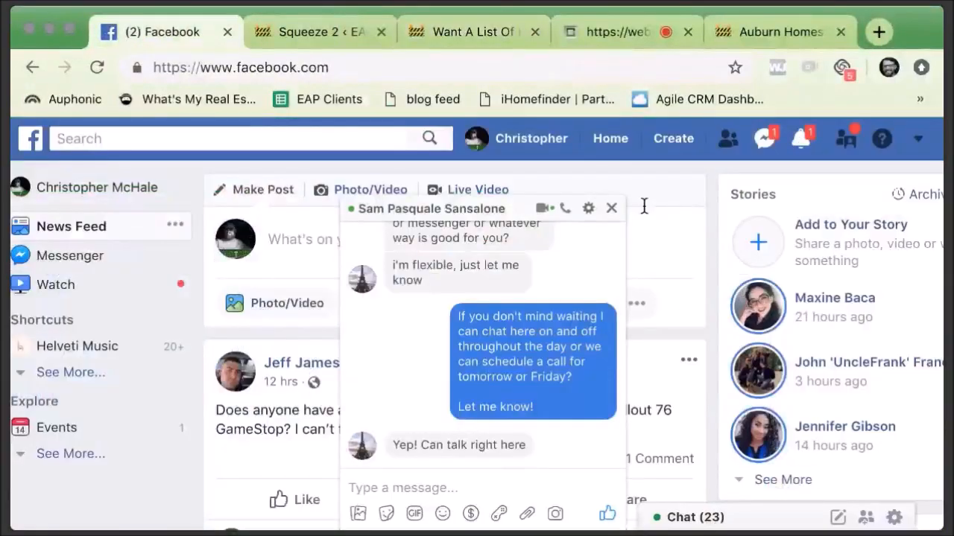
click(611, 208)
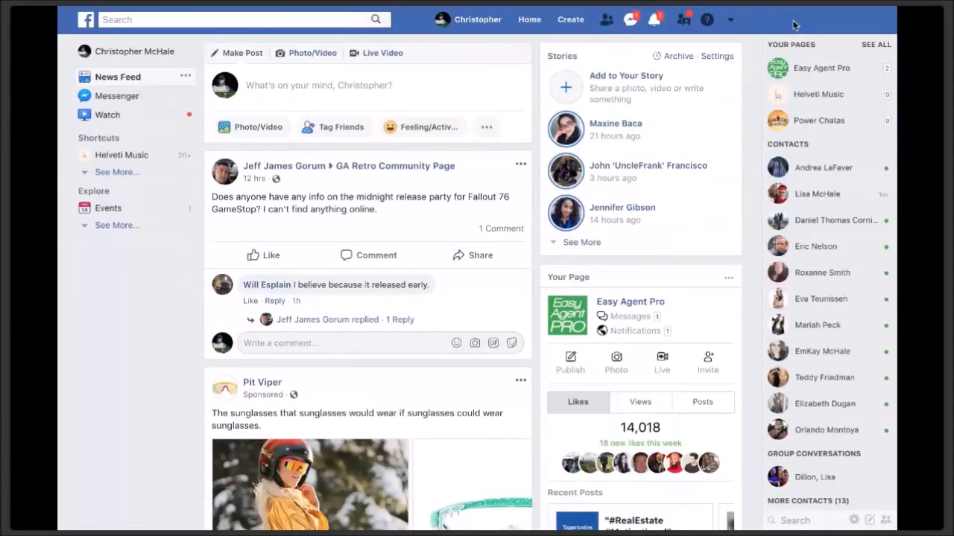
- Choose Manage Ads from the Facebook account menu to reach the Ad Accounts list
click(730, 21)
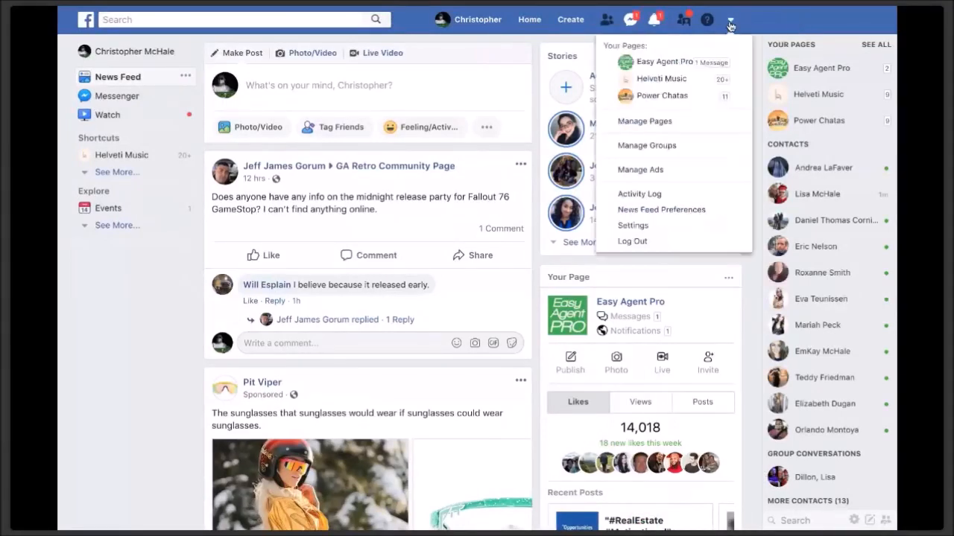
click(635, 174)
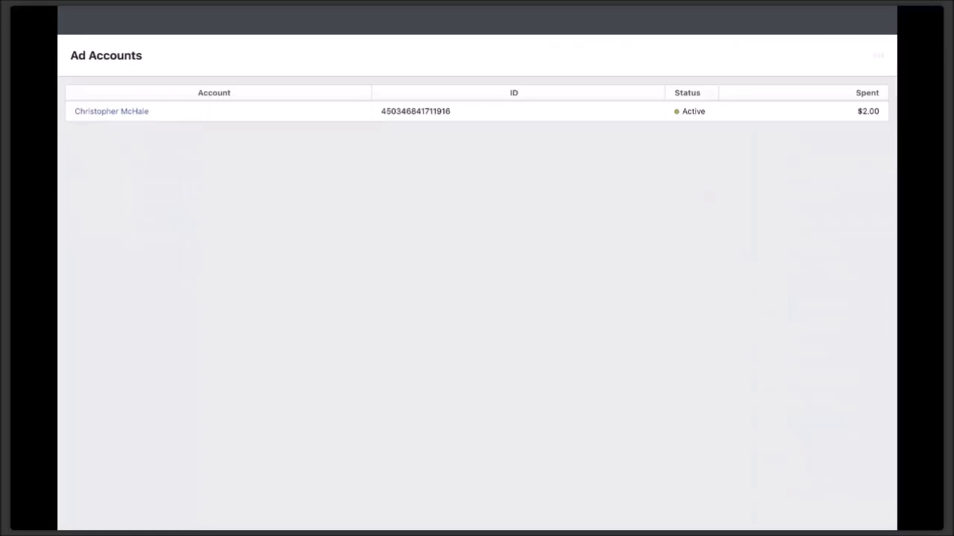
- Open the ad account in Ads Manager and start a new campaign with + Create
click(130, 112)
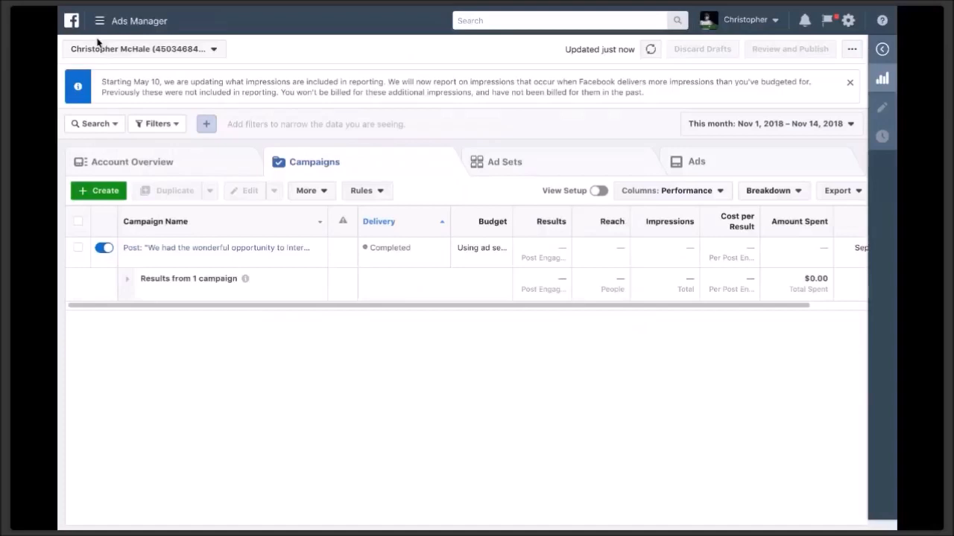
click(103, 196)
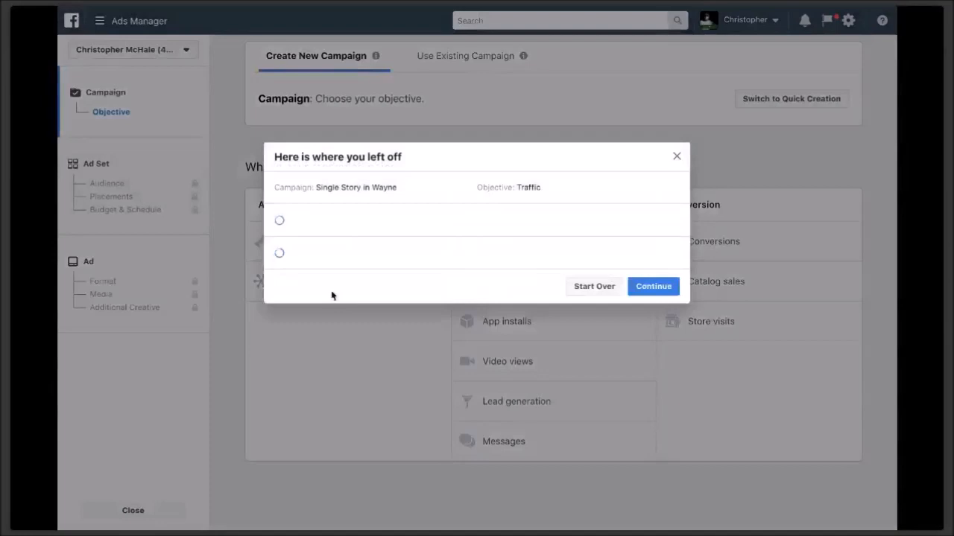
- Discard the unfinished 'Single Story in Wayne' draft by choosing Start Over
click(599, 291)
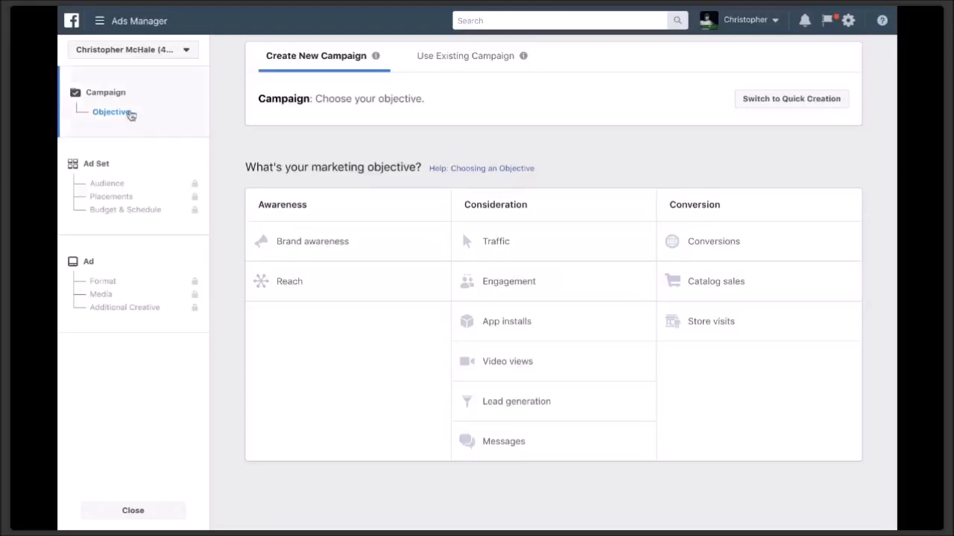
- Choose the Traffic objective and name the campaign 'Auburn homes list'
click(504, 249)
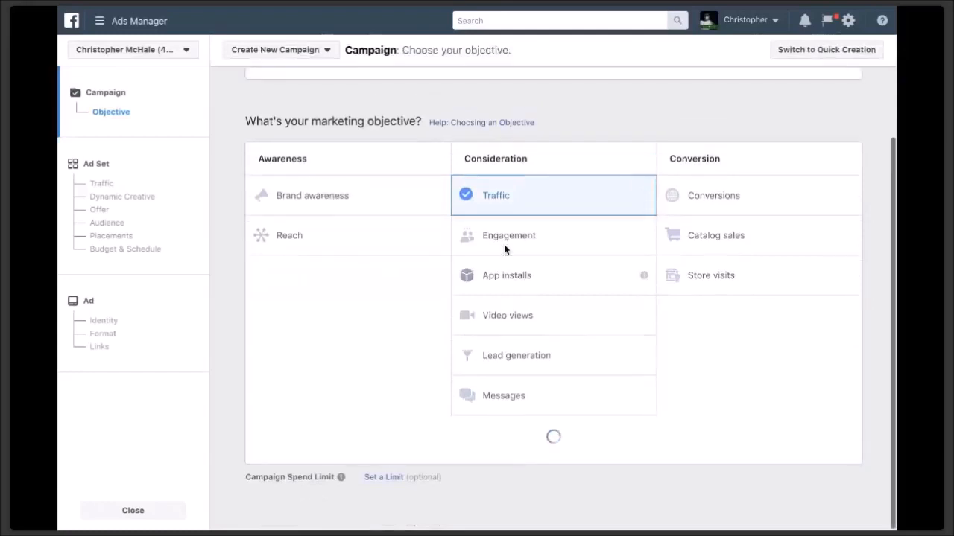
scroll(662, 422, down, 3)
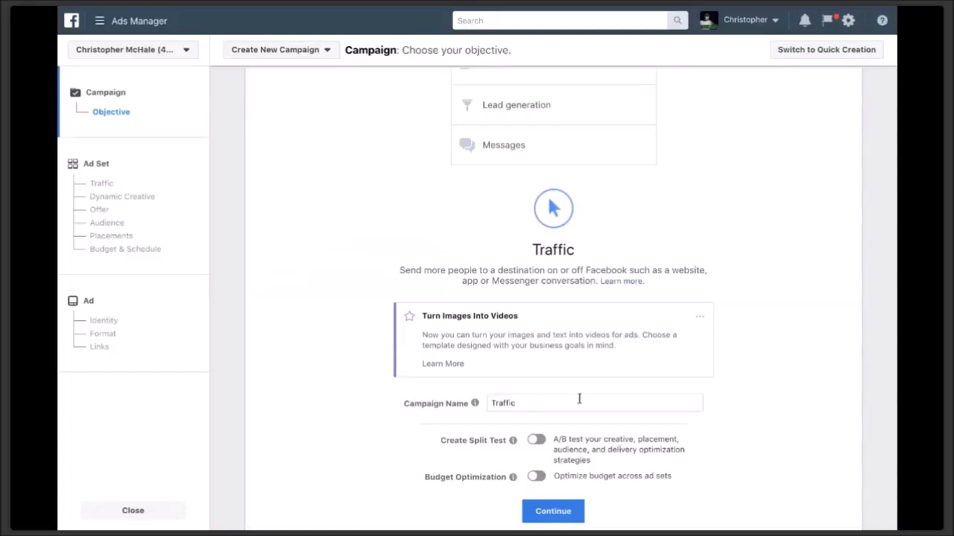
triple_click(572, 398)
text(Aubur)
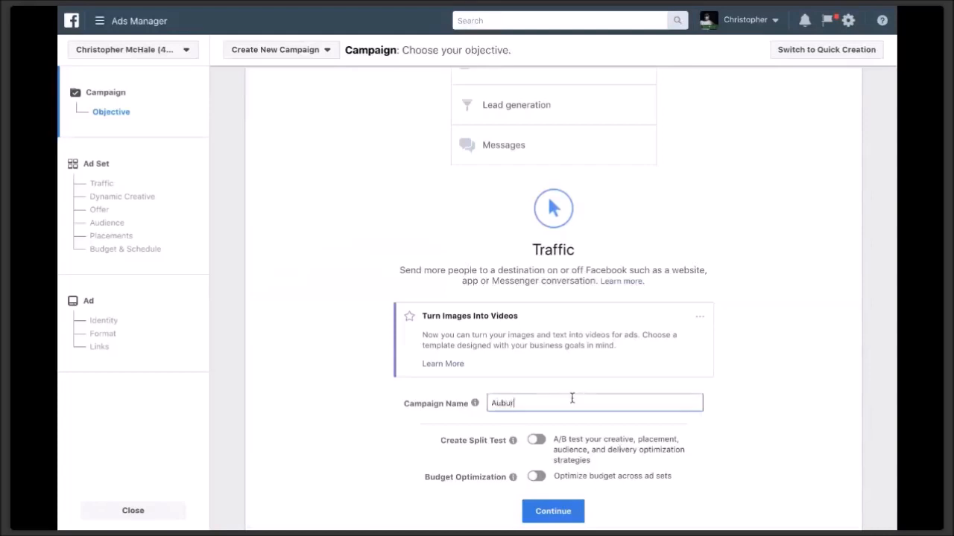
text(n homes list)
click(552, 511)
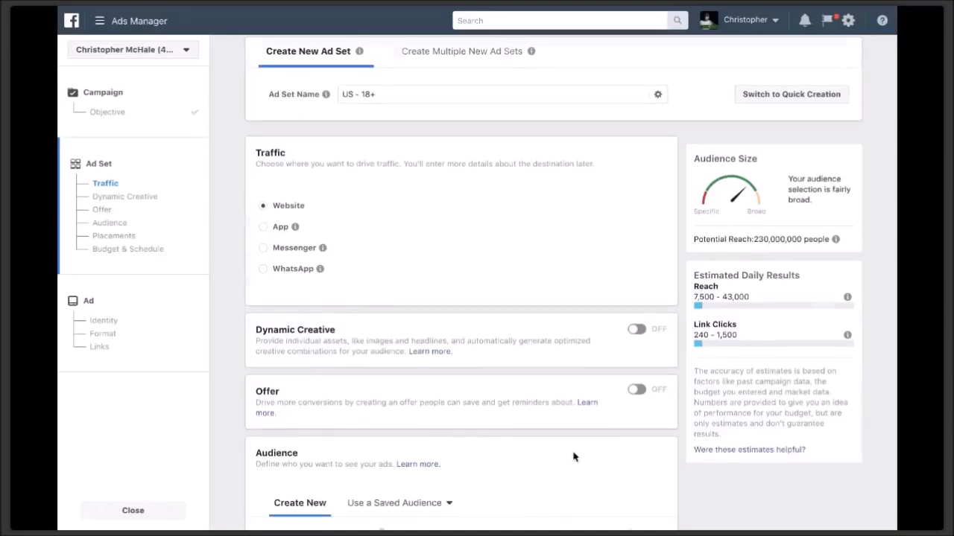
- Scroll the 'US - 18+' ad set form down to the Audience section
scroll(573, 457, down, 5)
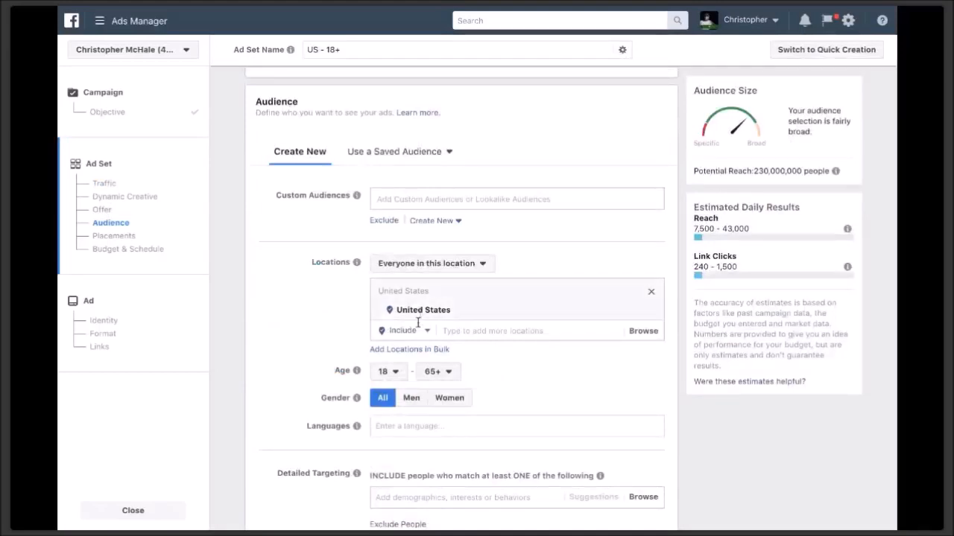
- Replace United States with Auburn, California, widening its radius to 50 miles
click(462, 330)
text(Auburn)
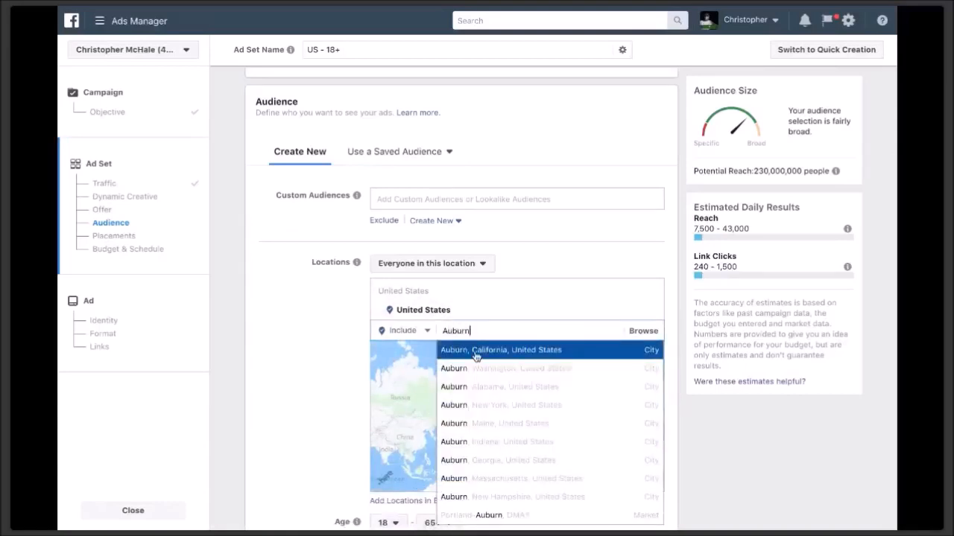
click(475, 356)
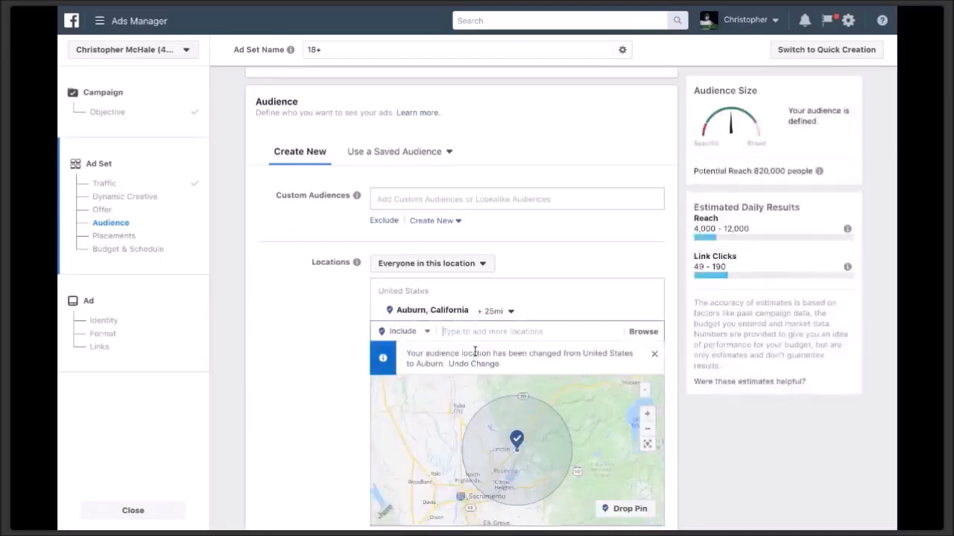
click(510, 311)
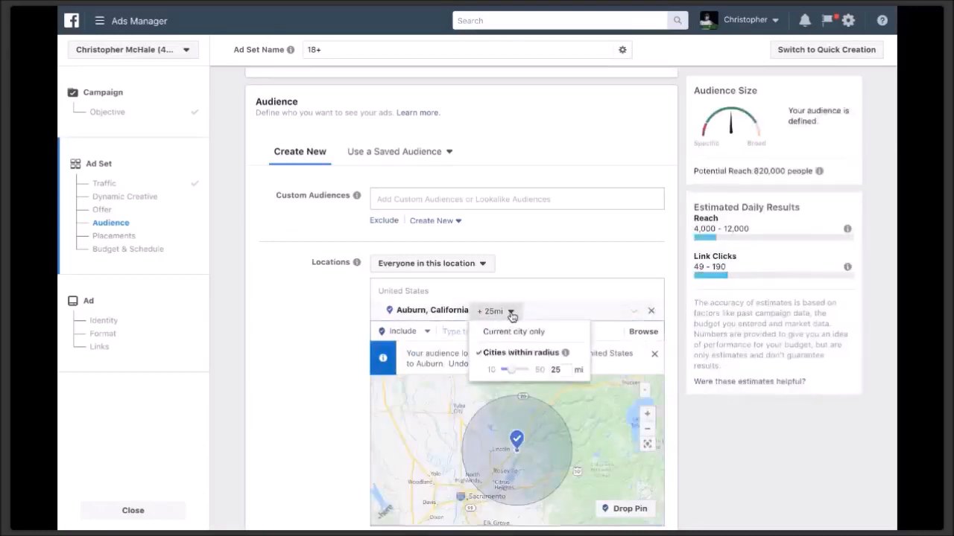
drag(511, 371, 552, 372)
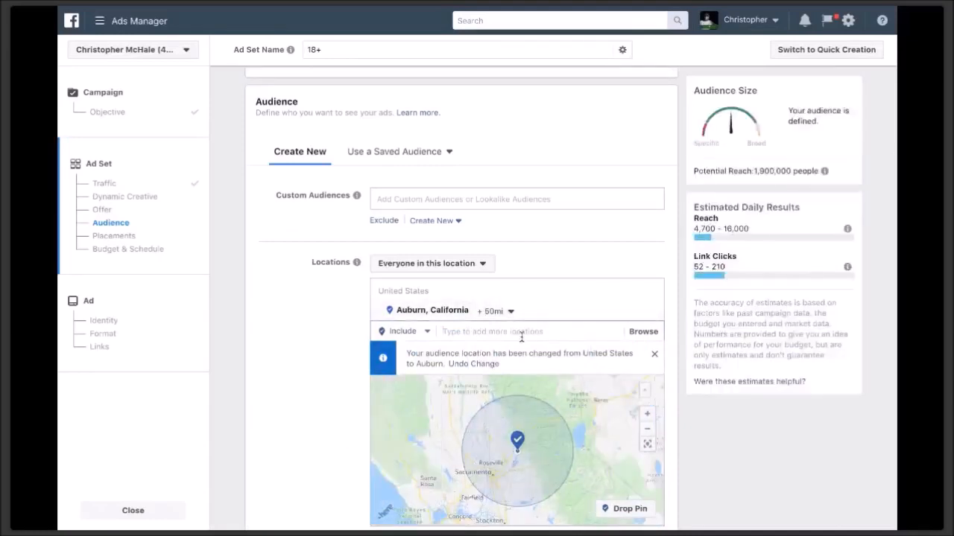
- Add Santa Rosa and San Francisco, California, setting Santa Rosa's radius to 50 miles
text(San)
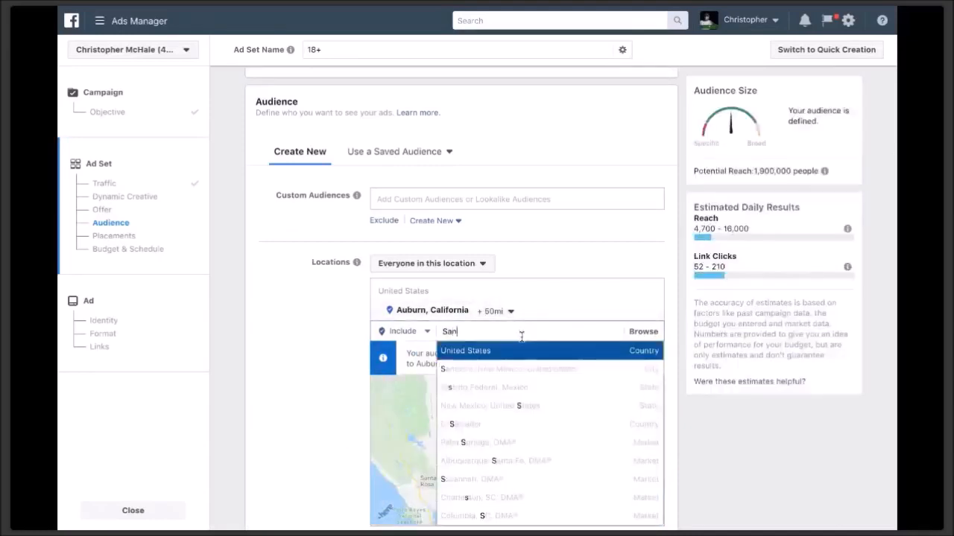
text(ta Rosa)
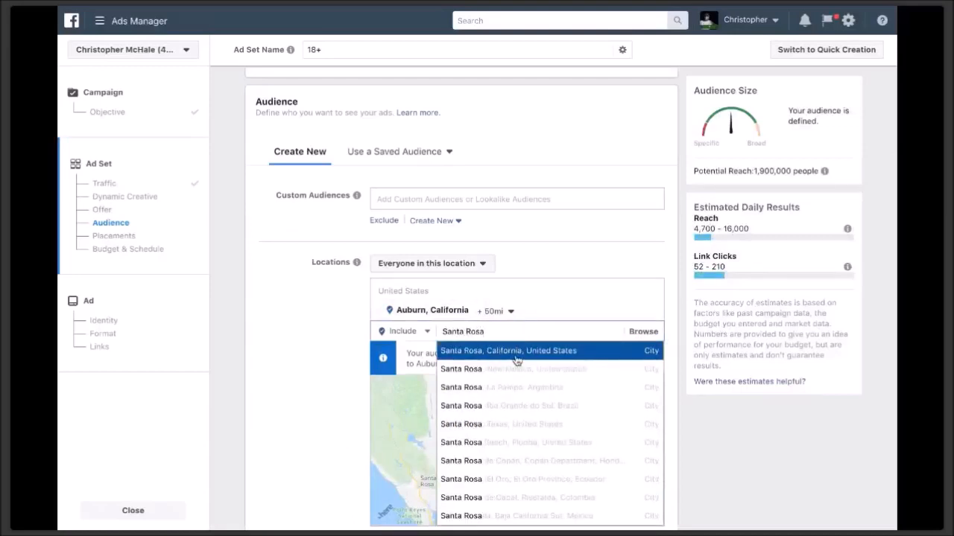
click(515, 361)
drag(585, 447, 529, 373)
click(484, 352)
text(san fran)
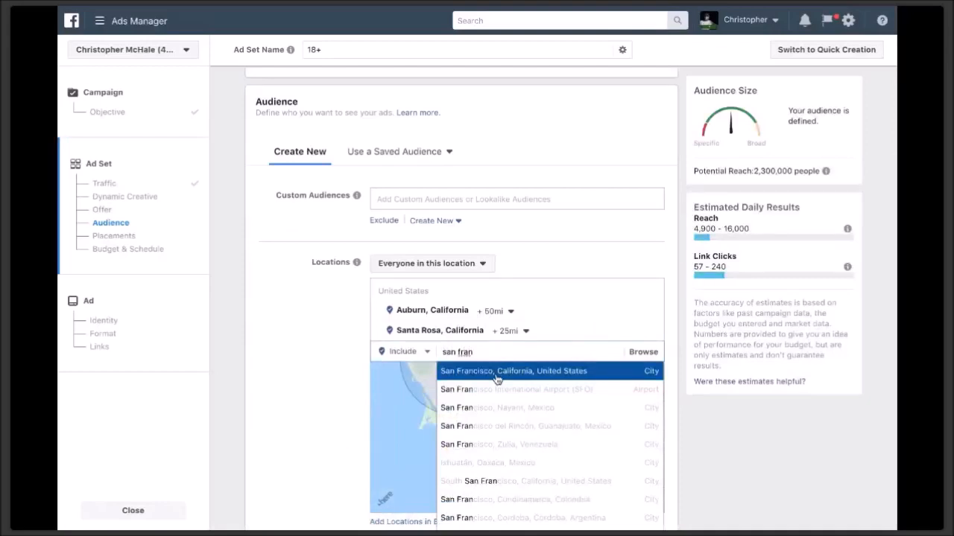
click(497, 371)
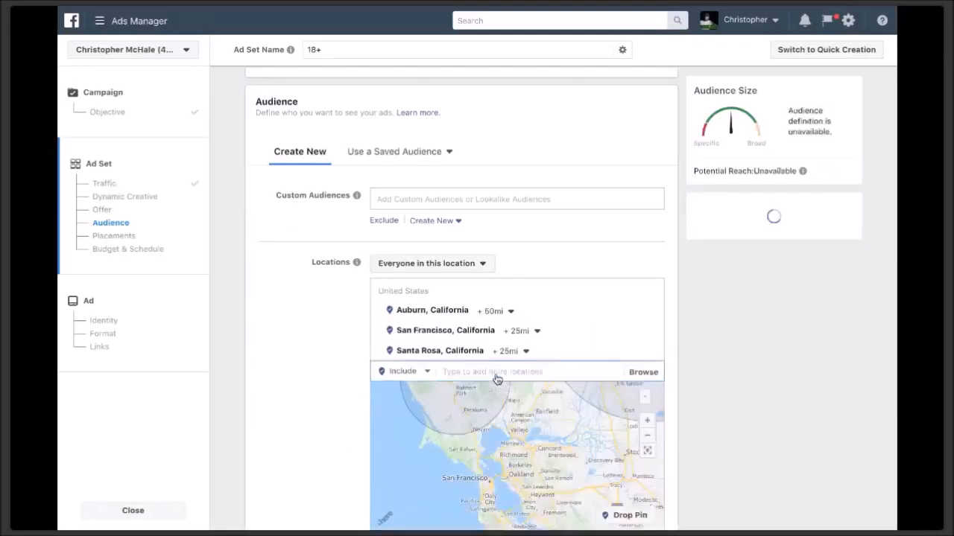
click(525, 351)
drag(533, 413, 551, 408)
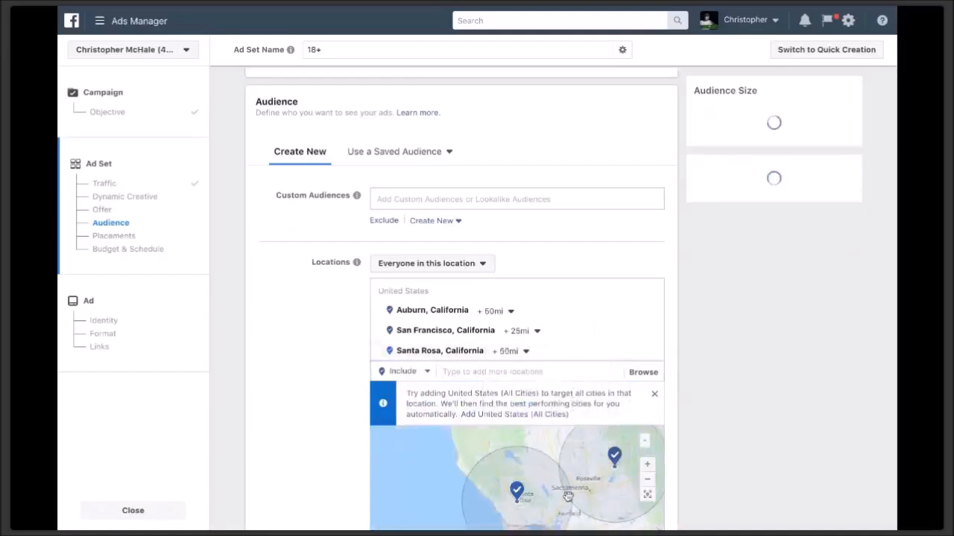
scroll(560, 498, up, 3)
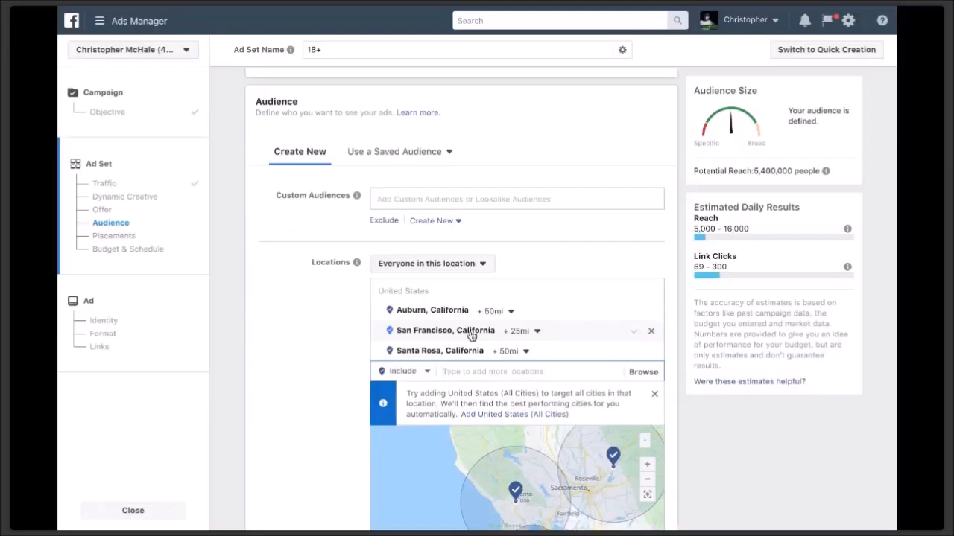
scroll(471, 336, down, 2)
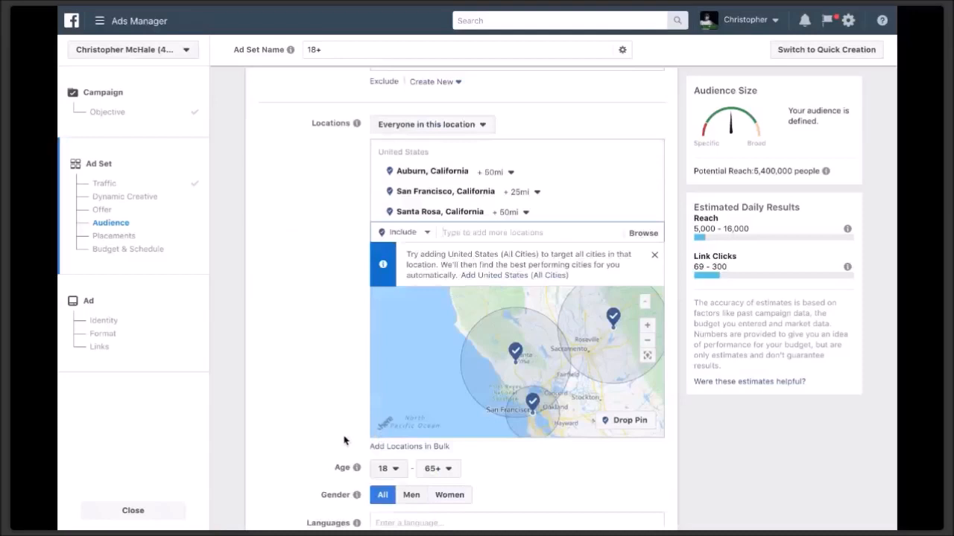
- Raise the audience minimum age to 26, then scroll down to Detailed Targeting
scroll(345, 441, down, 1)
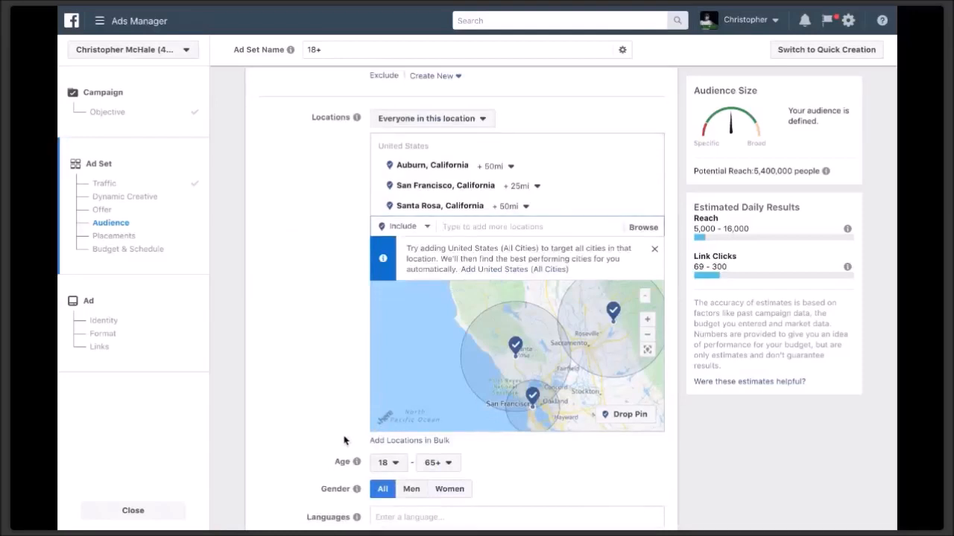
scroll(344, 441, down, 2)
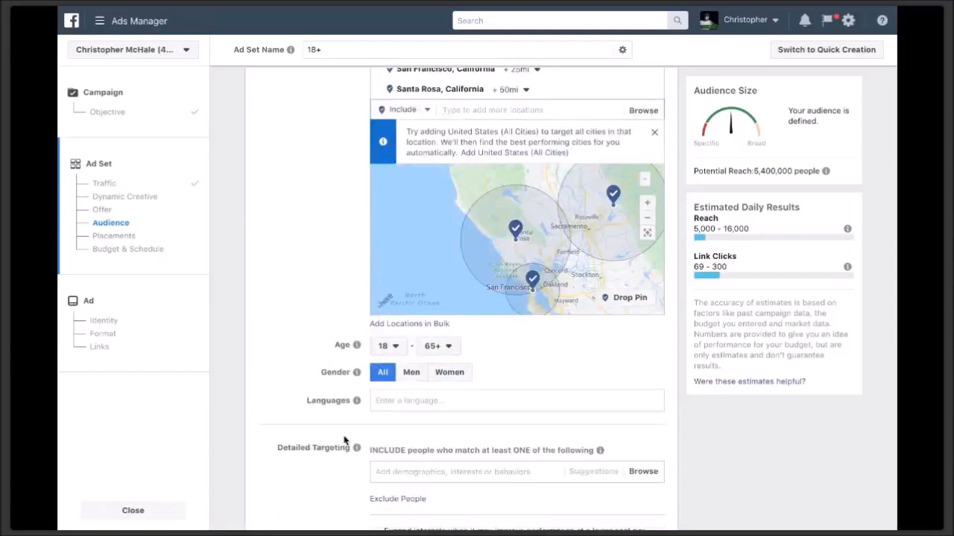
click(395, 348)
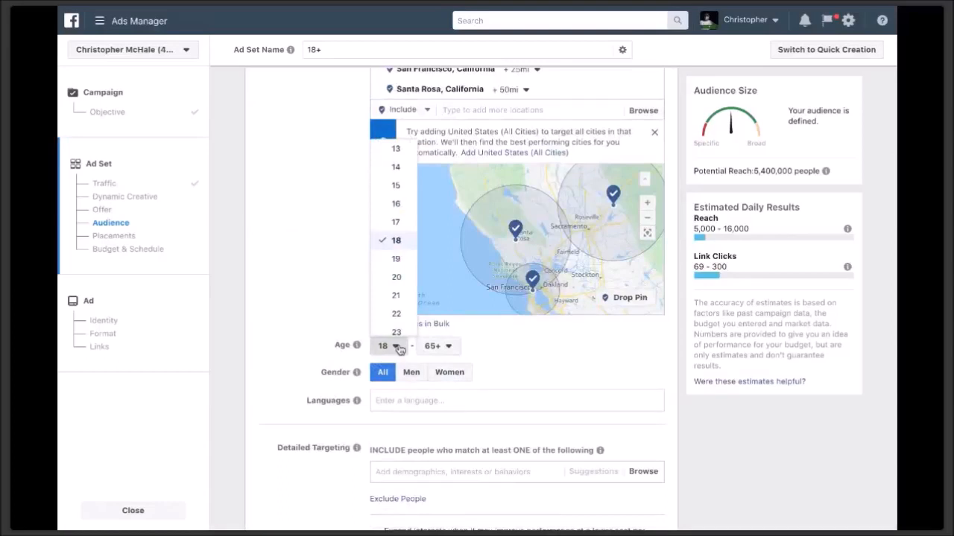
scroll(393, 277, down, 3)
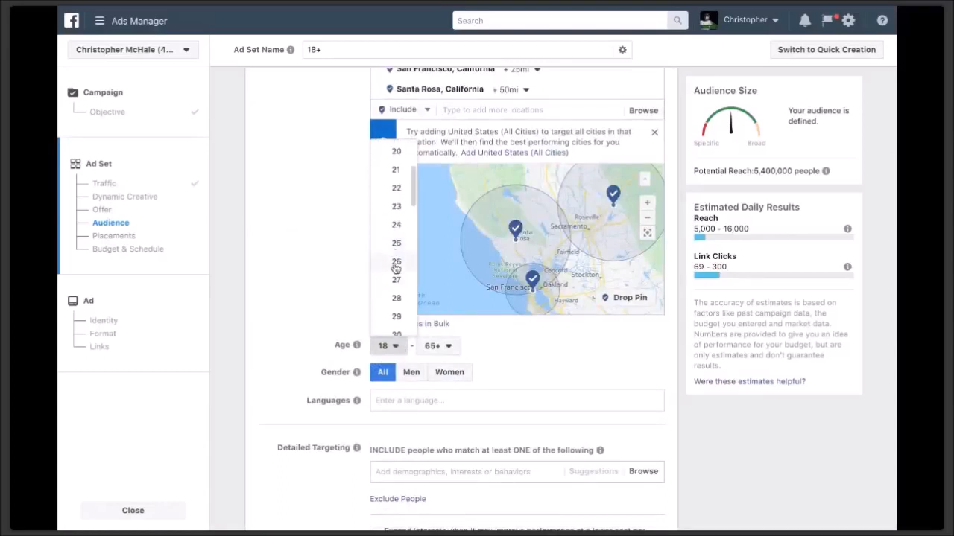
click(393, 296)
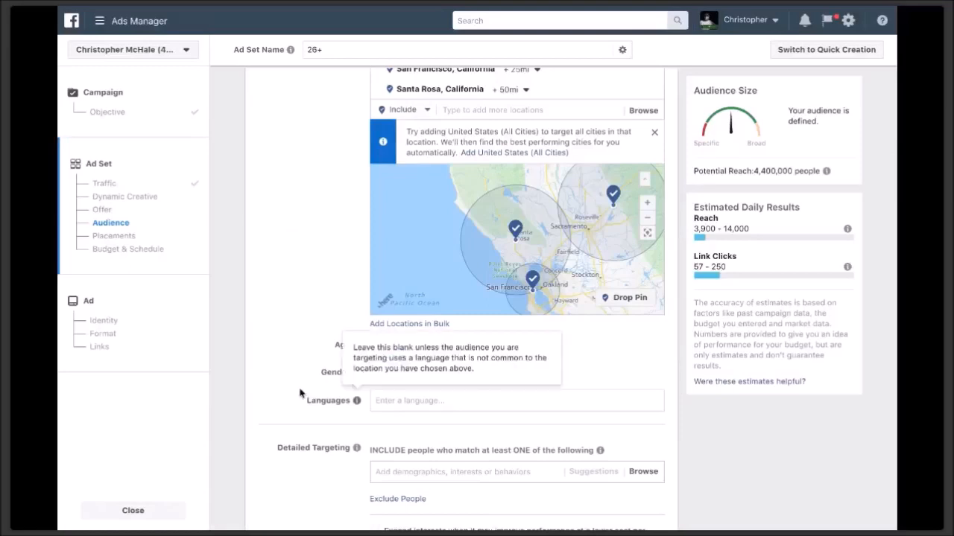
scroll(300, 393, down, 2)
scroll(300, 393, down, 1)
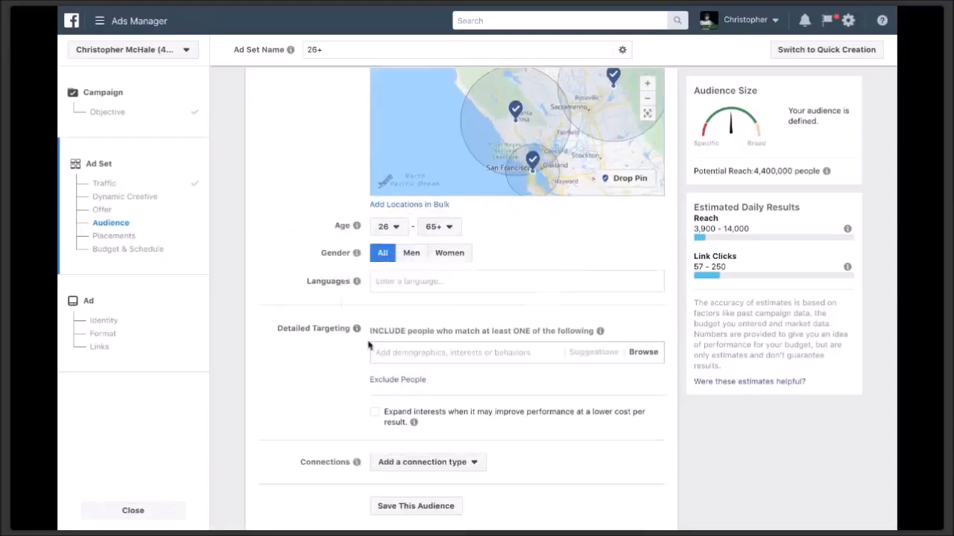
scroll(390, 340, down, 1)
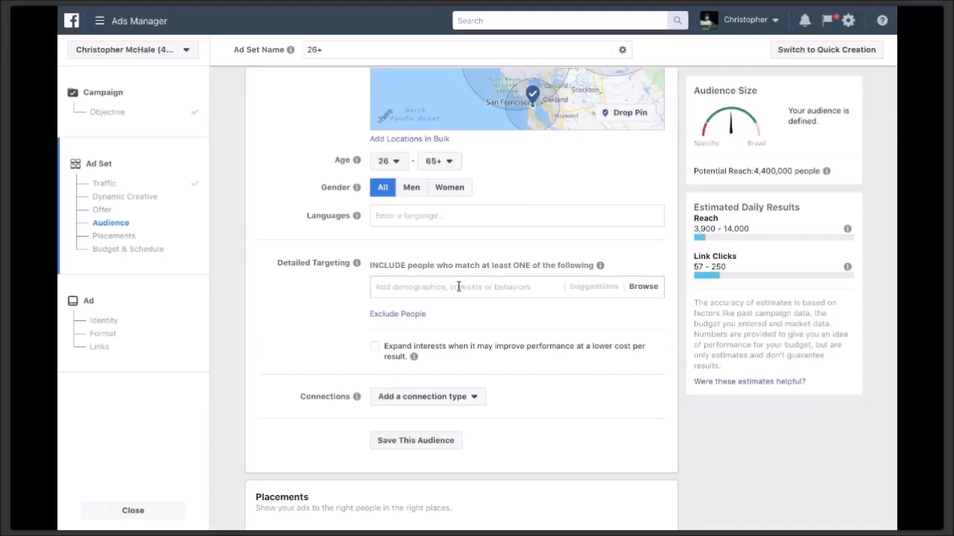
- Search detailed targeting for 'First time home' interests, correcting the typos
click(415, 290)
click(415, 291)
text(First time homeby)
key(BackSpace)
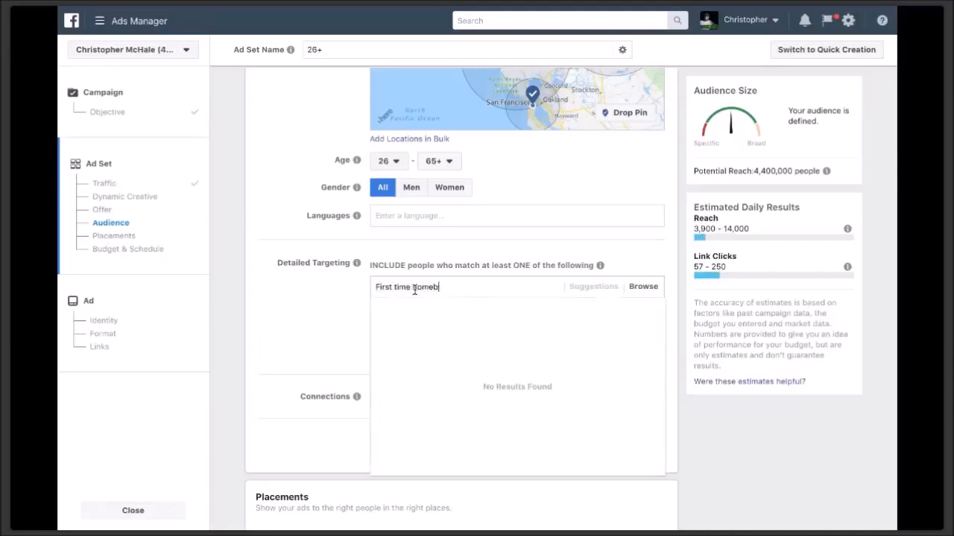
text(u)
key(BackSpace)
key(BackSpace)
key(BackSpace)
key(BackSpace)
key(BackSpace)
text(ome)
key(BackSpace)
key(BackSpace)
key(BackSpace)
key(BackSpace)
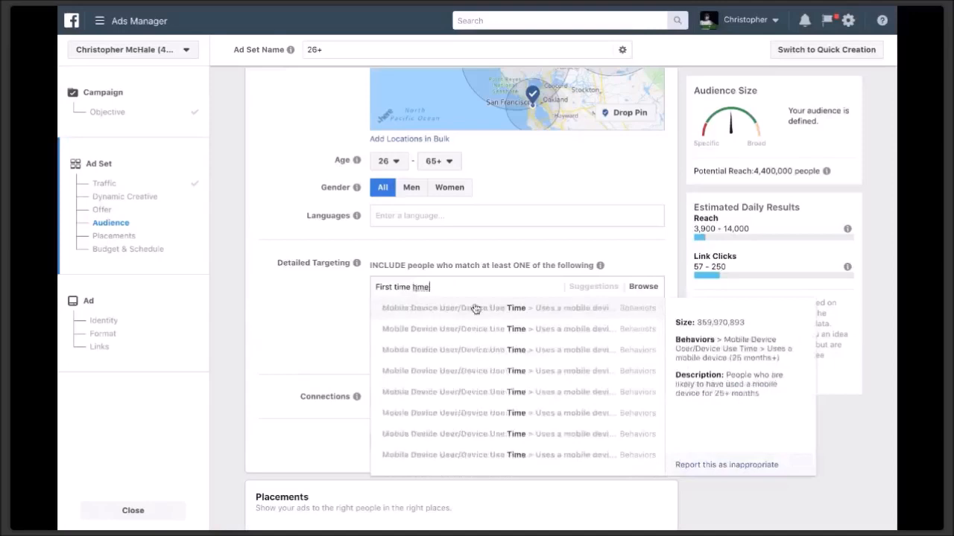
text(home)
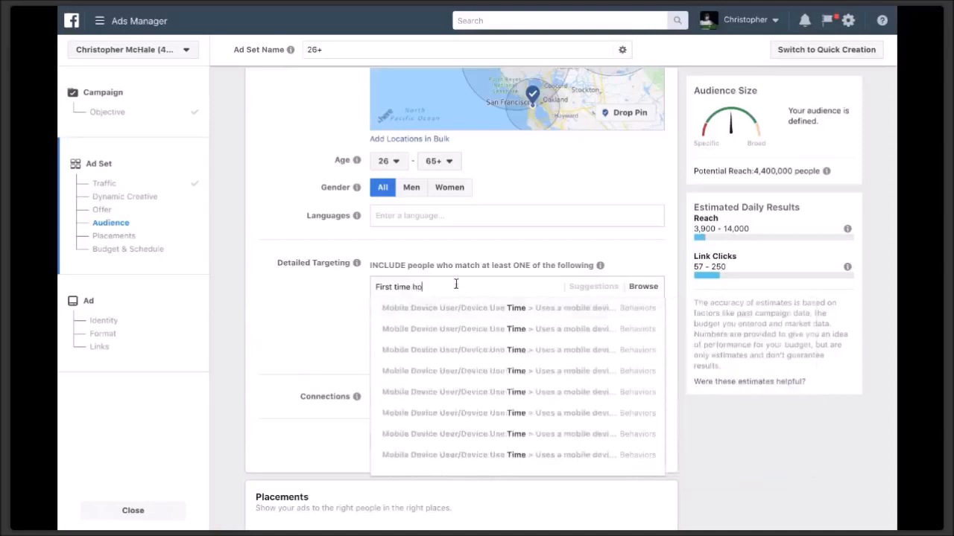
mouse_move(451, 333)
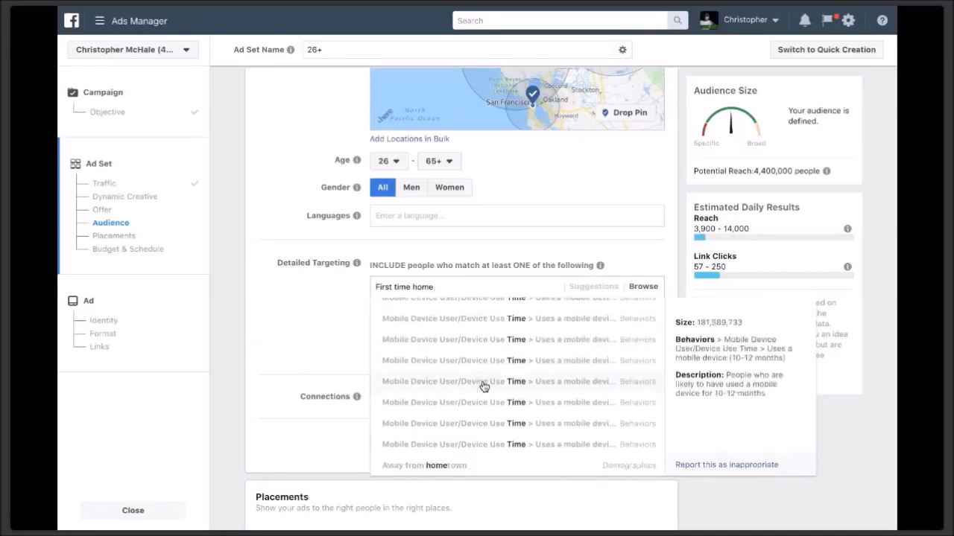
- Replace the search and add the Family and Real estate interests to detailed targeting
triple_click(458, 286)
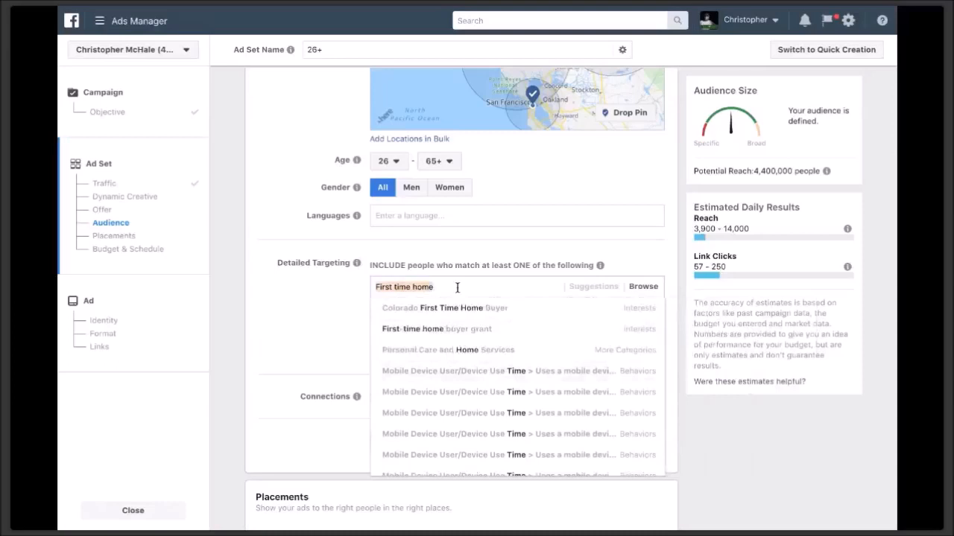
text(family)
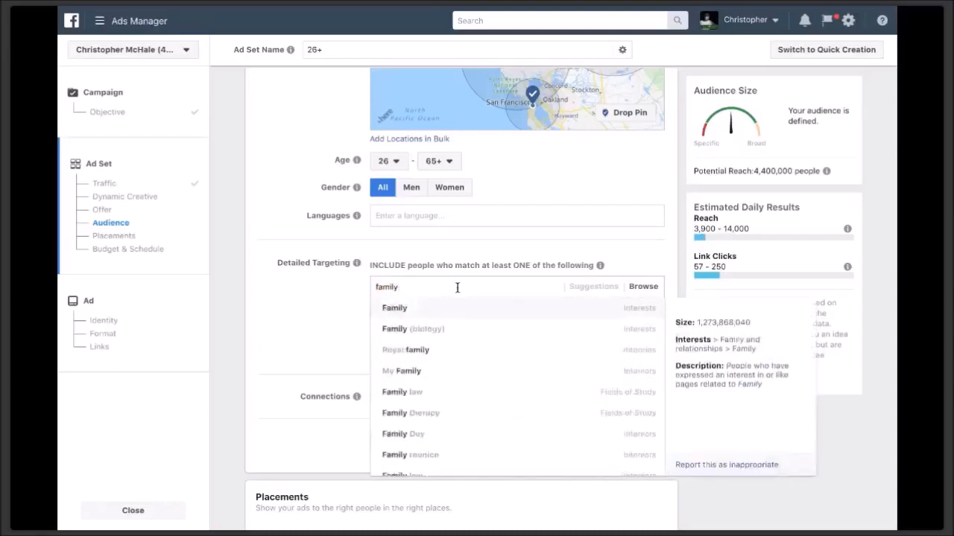
click(441, 318)
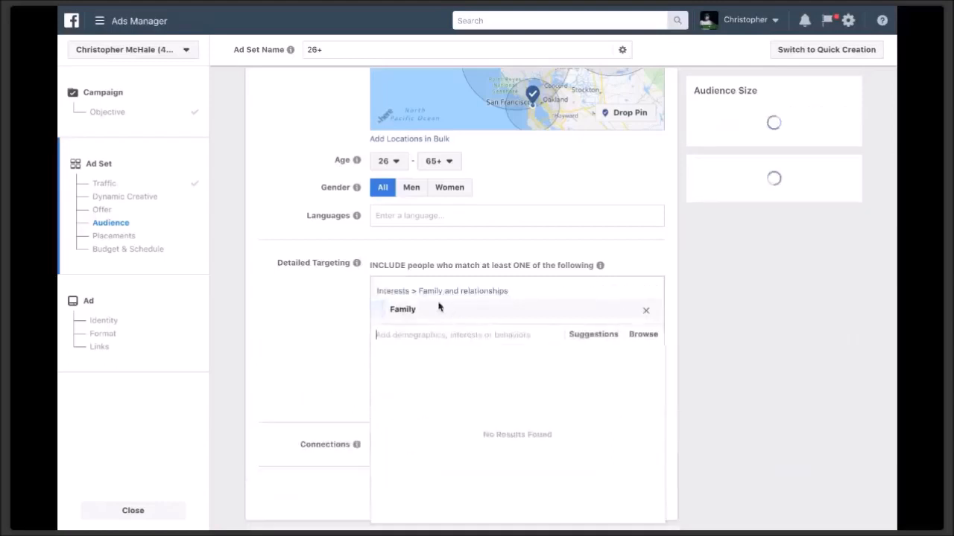
text(realestate)
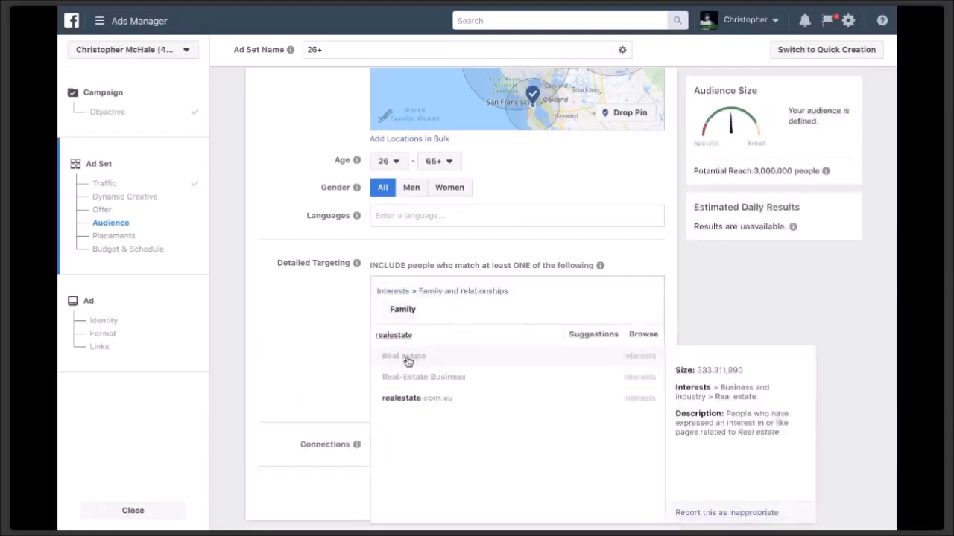
click(407, 362)
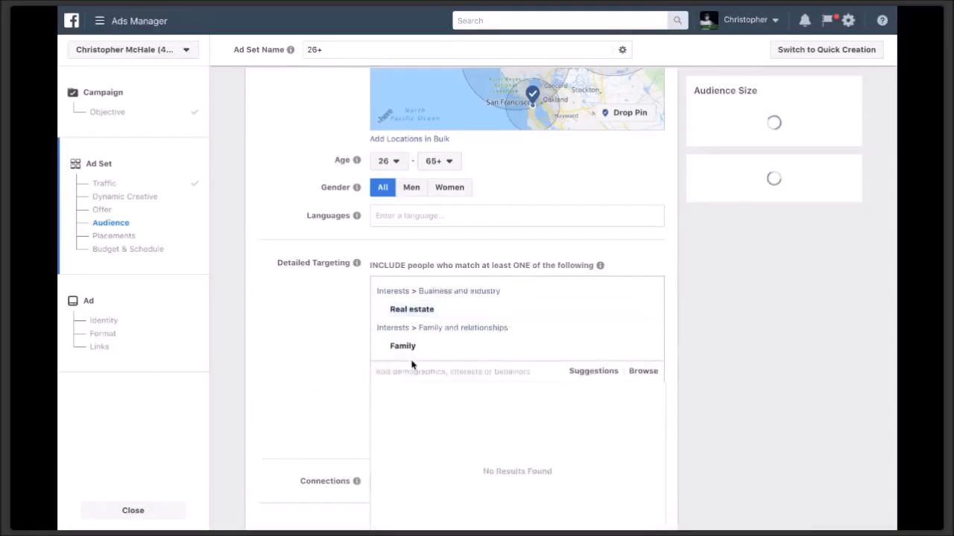
click(587, 371)
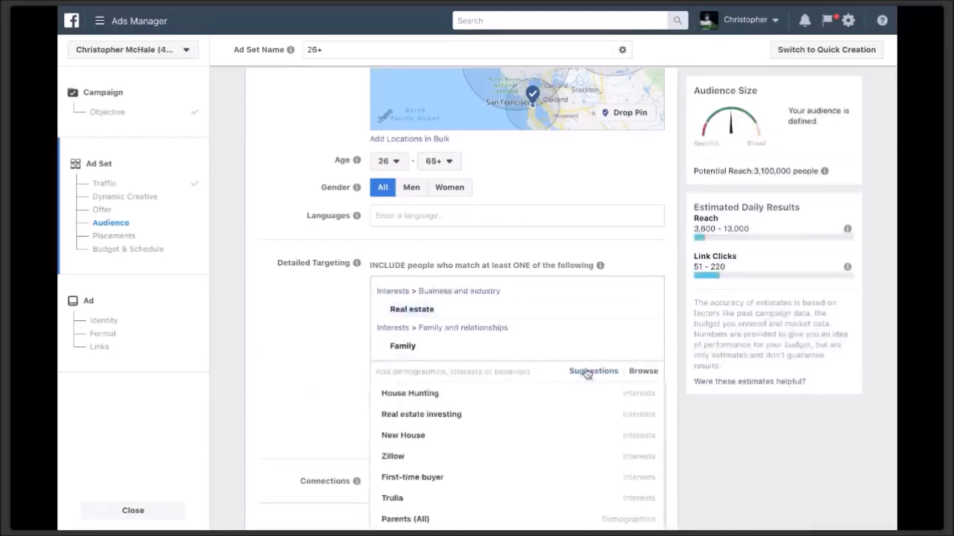
- Add House Hunting, Zillow, First-time buyer and parents of 06-08-year-olds from the suggestions
click(461, 403)
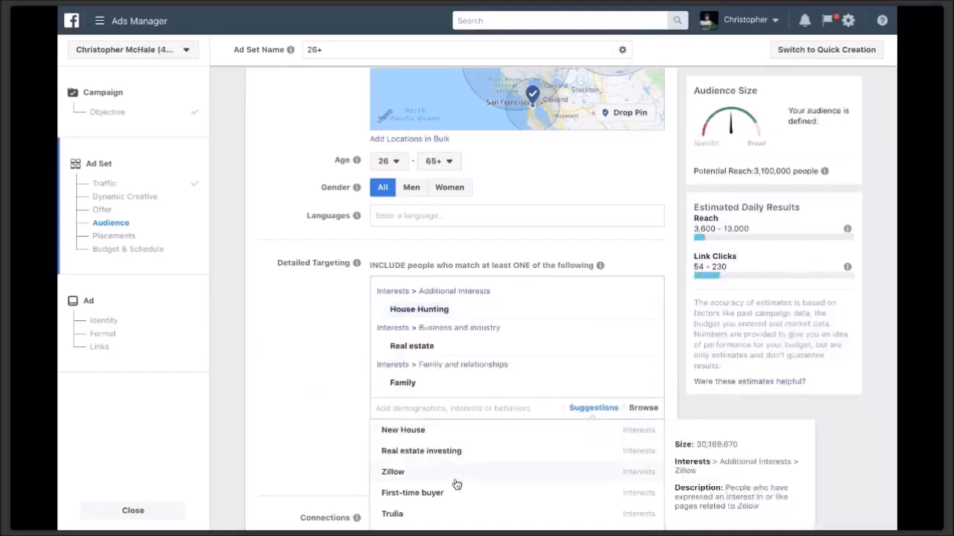
click(454, 478)
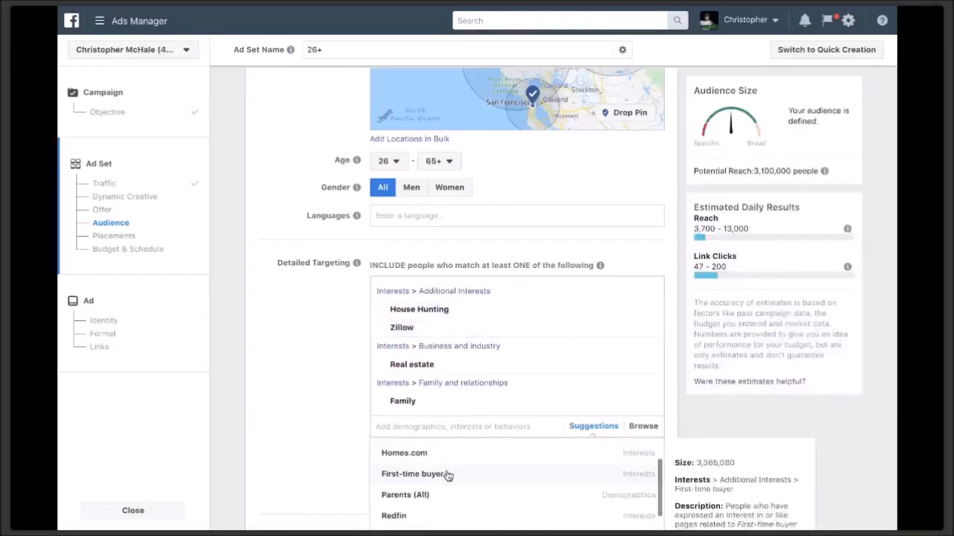
click(447, 474)
scroll(447, 477, down, 1)
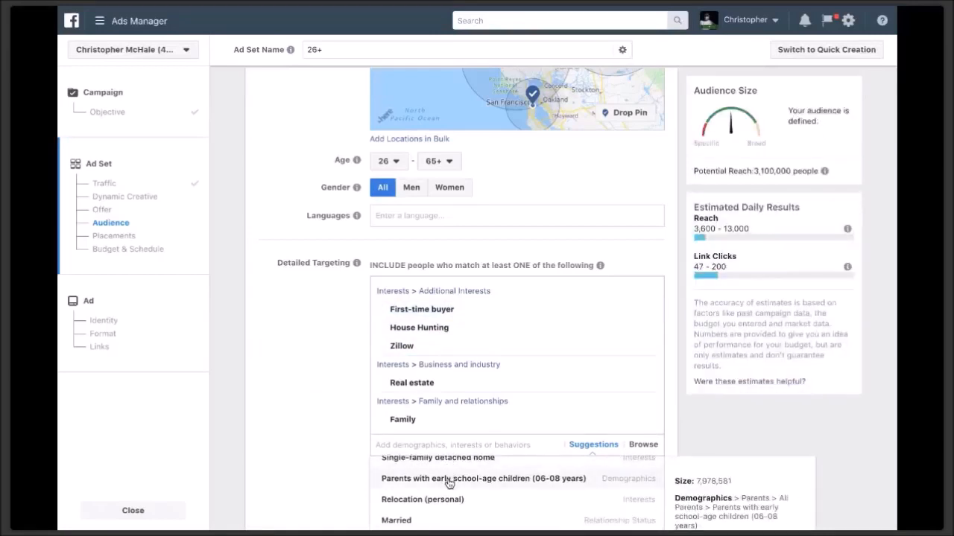
click(449, 481)
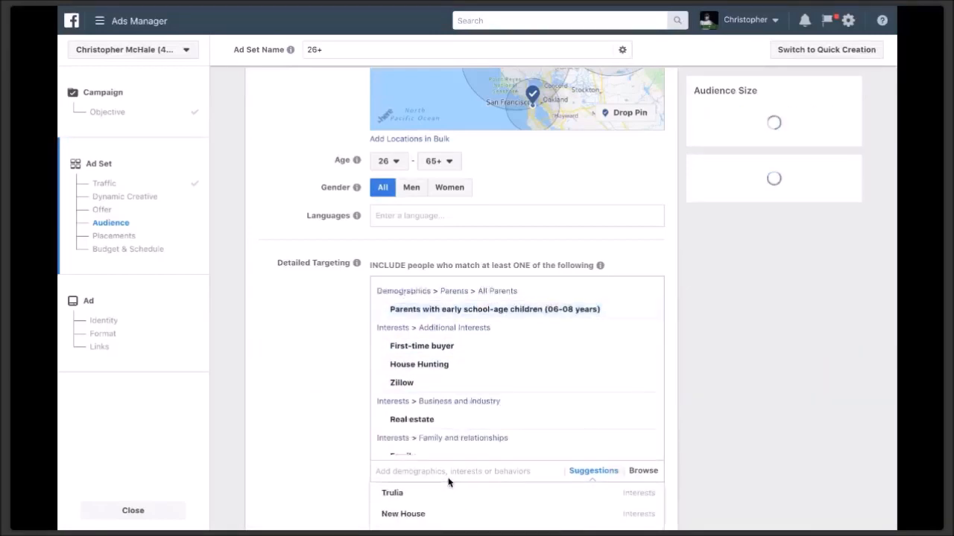
- Add the Relocation (personal) and Luxury real estate interests, then close the suggestion list
scroll(449, 483, down, 8)
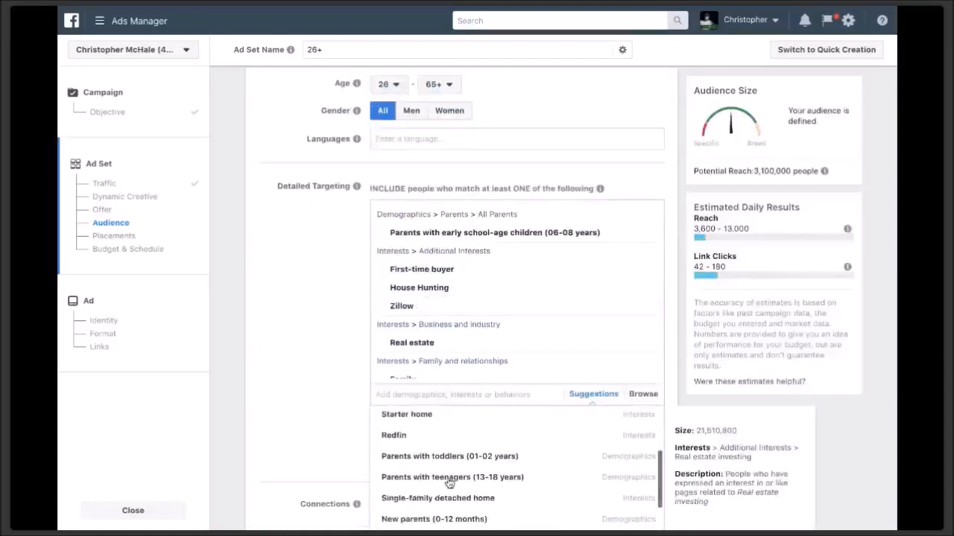
scroll(449, 483, down, 4)
scroll(450, 473, up, 2)
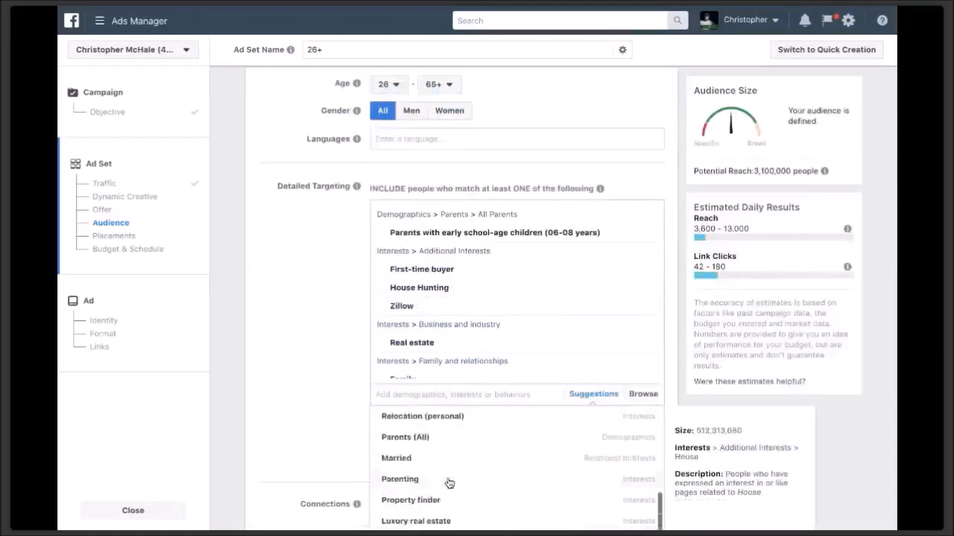
click(449, 442)
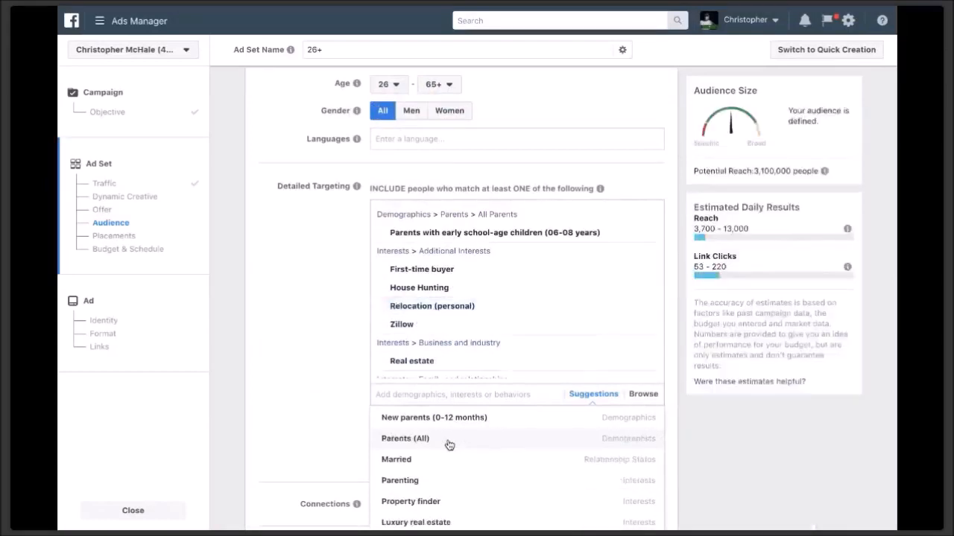
scroll(449, 445, down, 3)
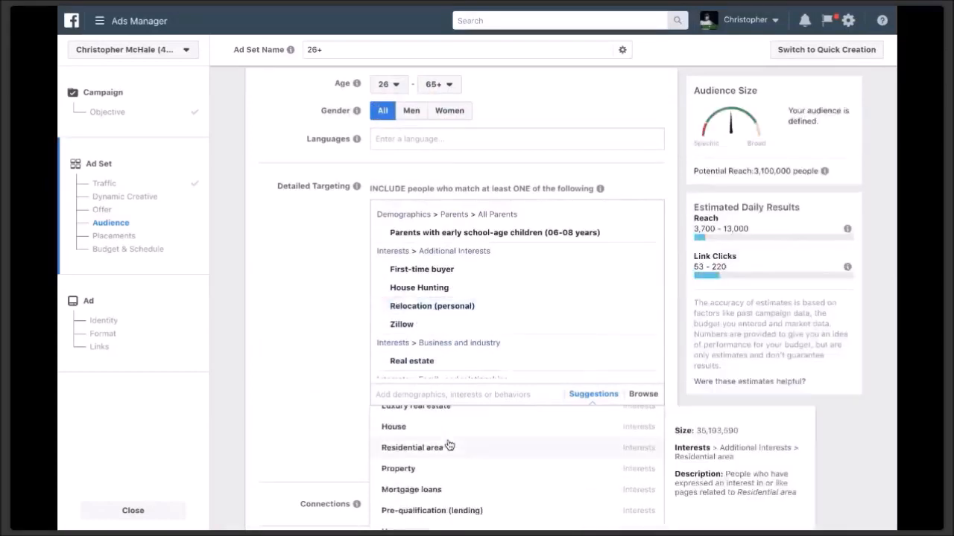
scroll(448, 445, up, 1)
click(450, 456)
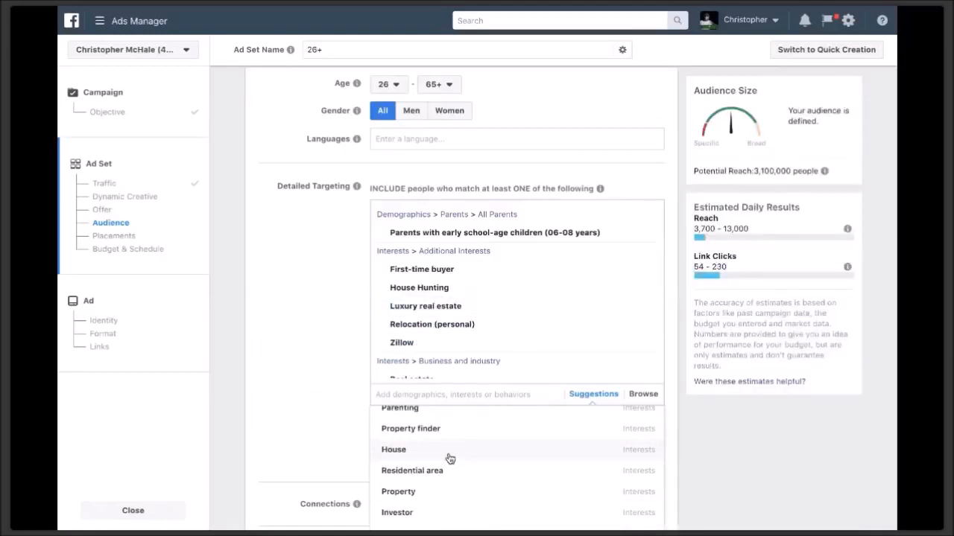
click(441, 398)
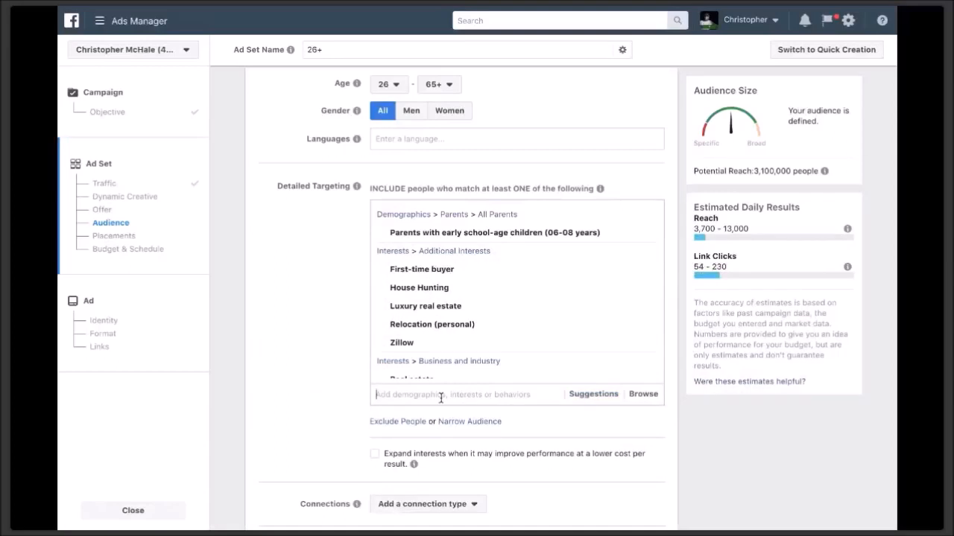
- Search 'mercedes' and 'golf' to add the Mercedes-Benz and Golf course interests
text(mercedes)
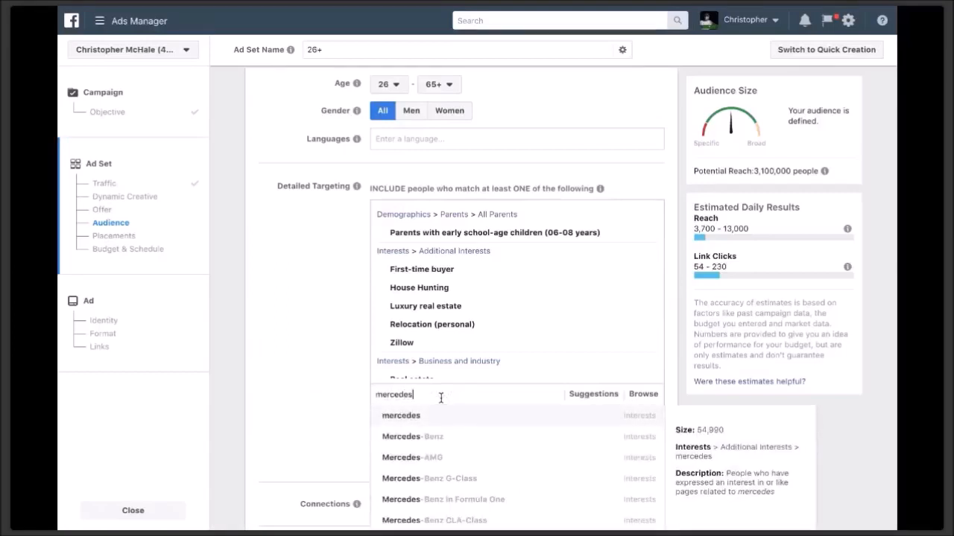
click(426, 436)
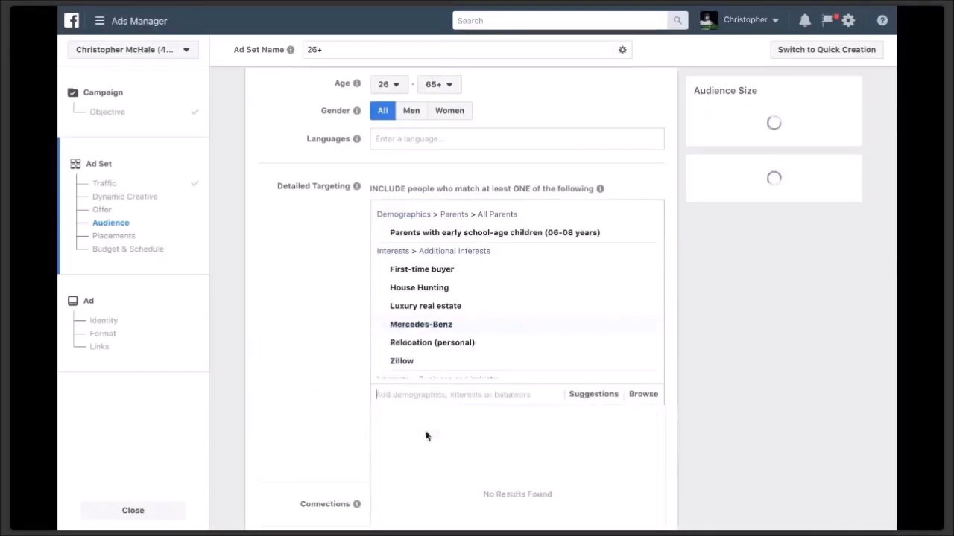
text(nissan)
double_click(411, 390)
text(g)
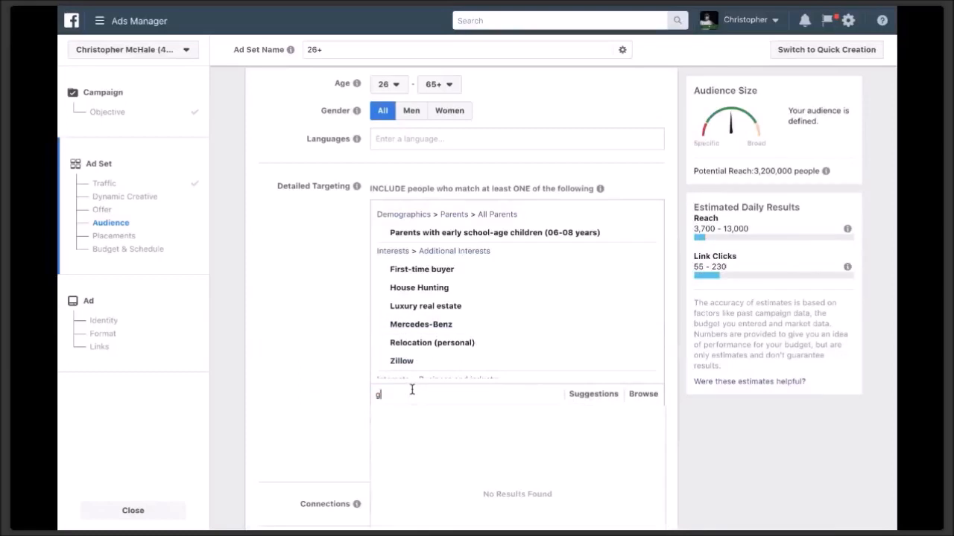
text(ol)
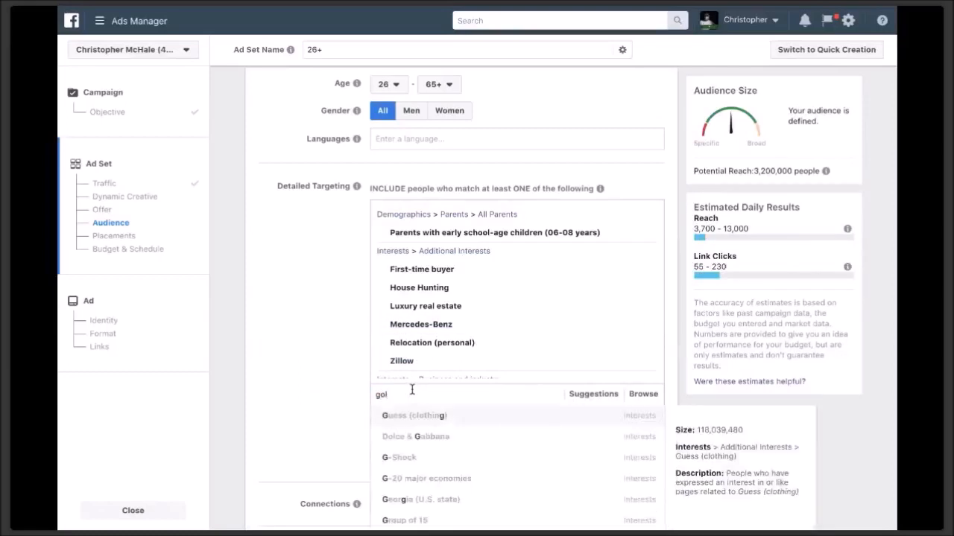
text(f)
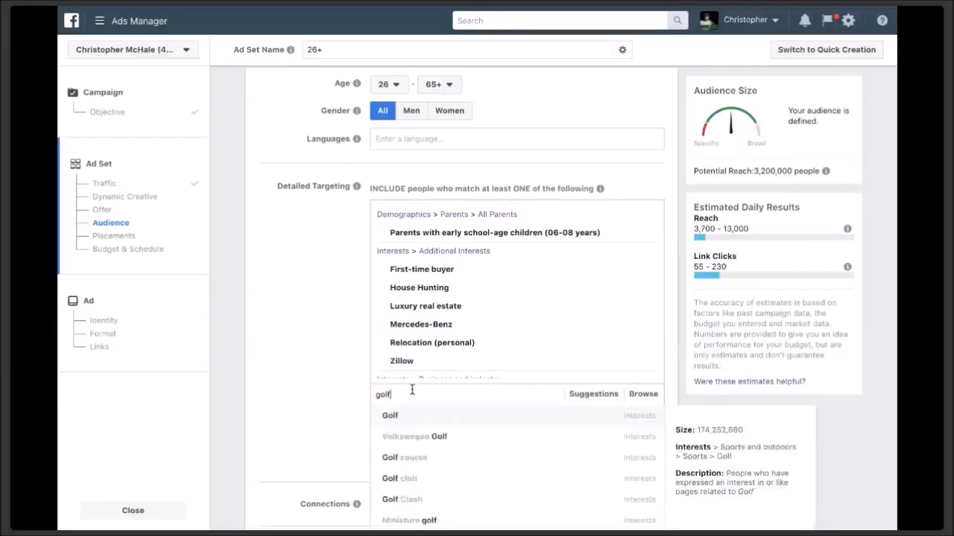
click(413, 465)
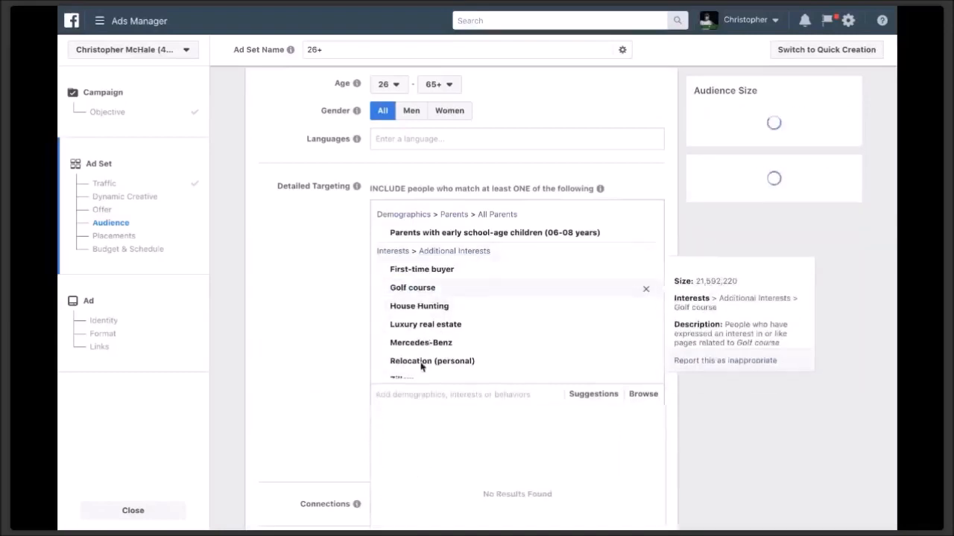
scroll(320, 310, up, 1)
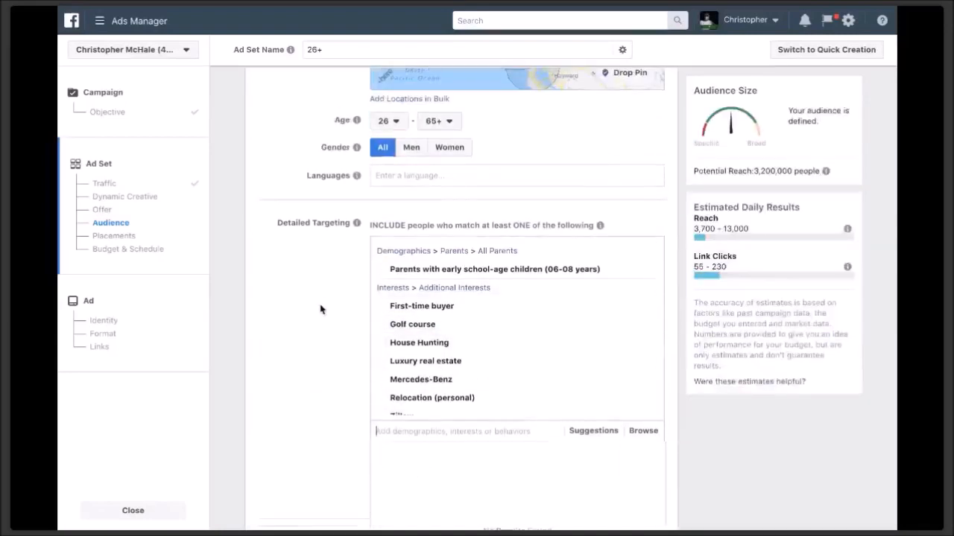
- Scroll down past Detailed Targeting and Connections to the Placements section
scroll(321, 309, down, 1)
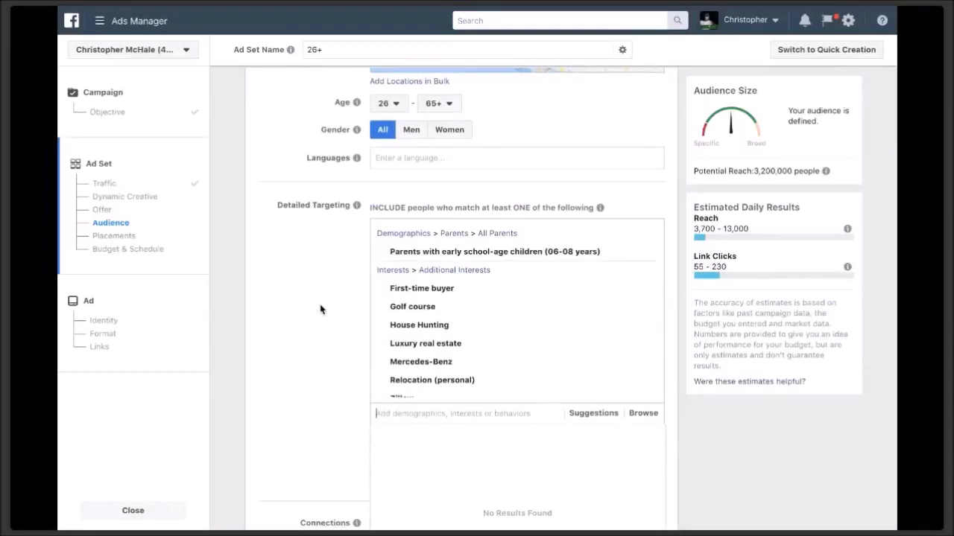
scroll(320, 310, down, 5)
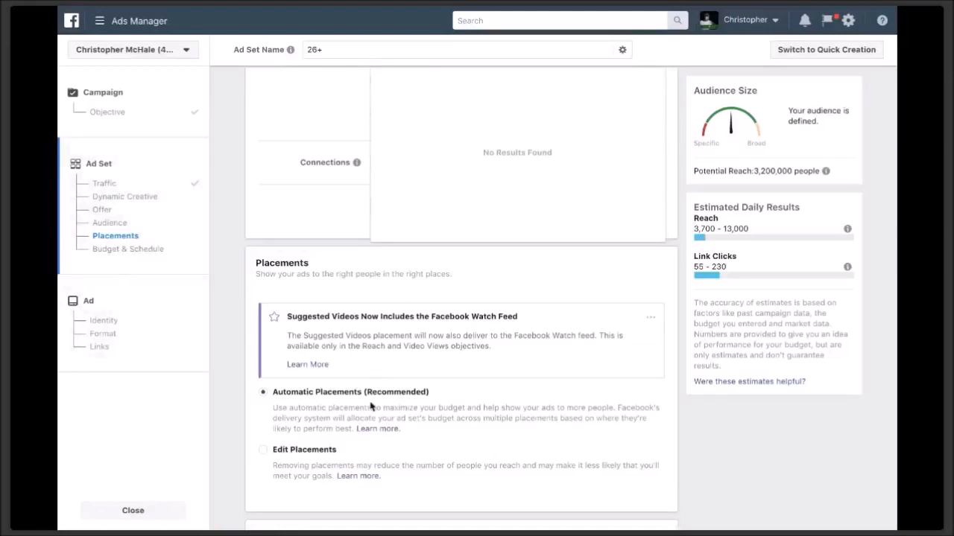
scroll(370, 406, down, 1)
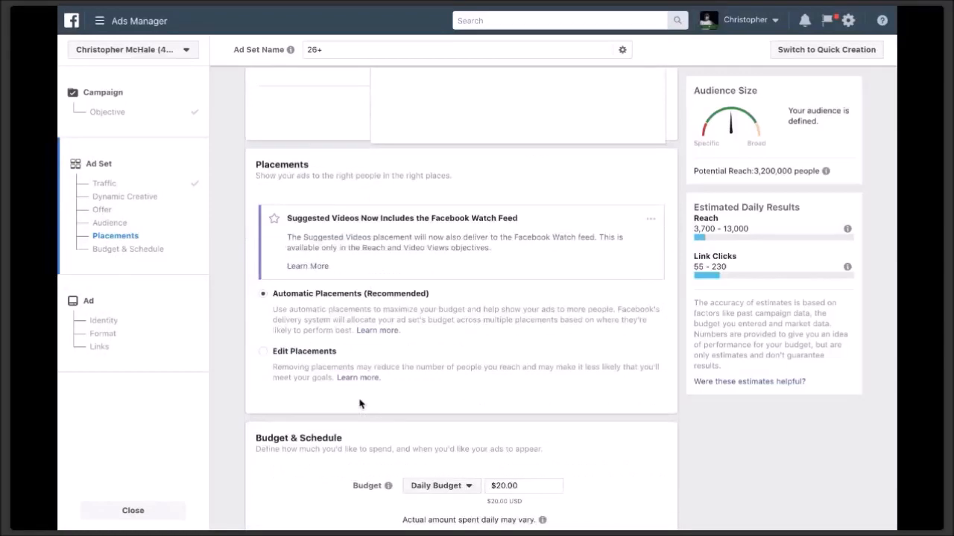
- Switch to Edit Placements and uncheck the Instagram platform to exclude Feed and Stories
click(265, 358)
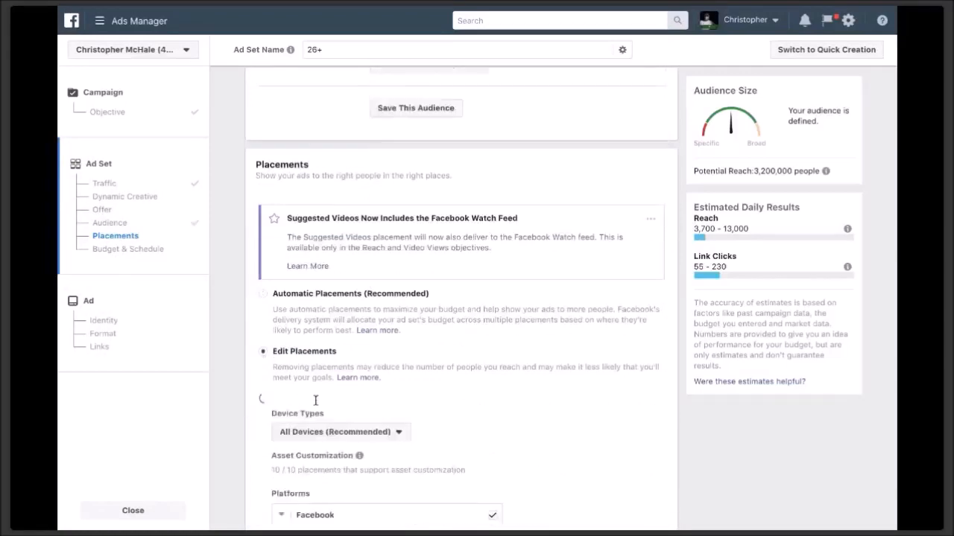
scroll(315, 401, down, 5)
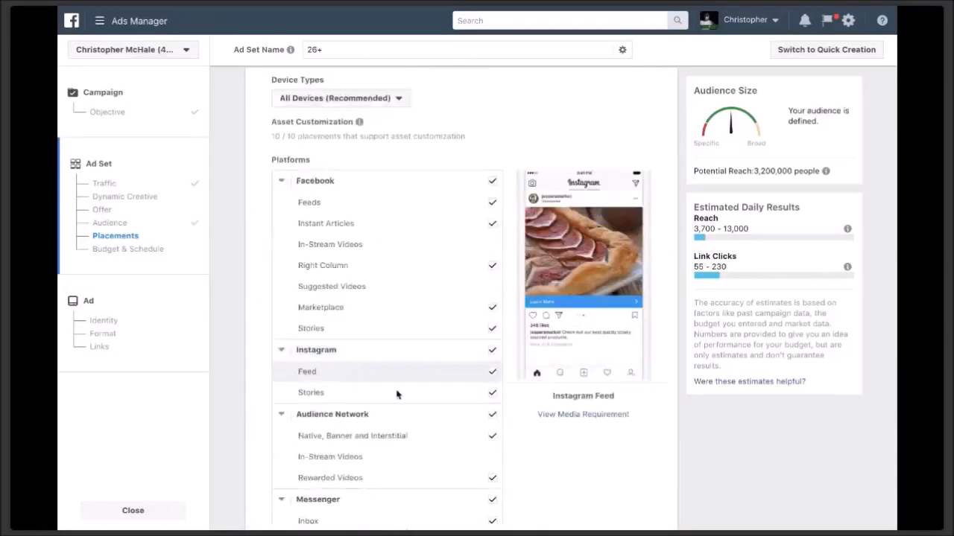
click(491, 354)
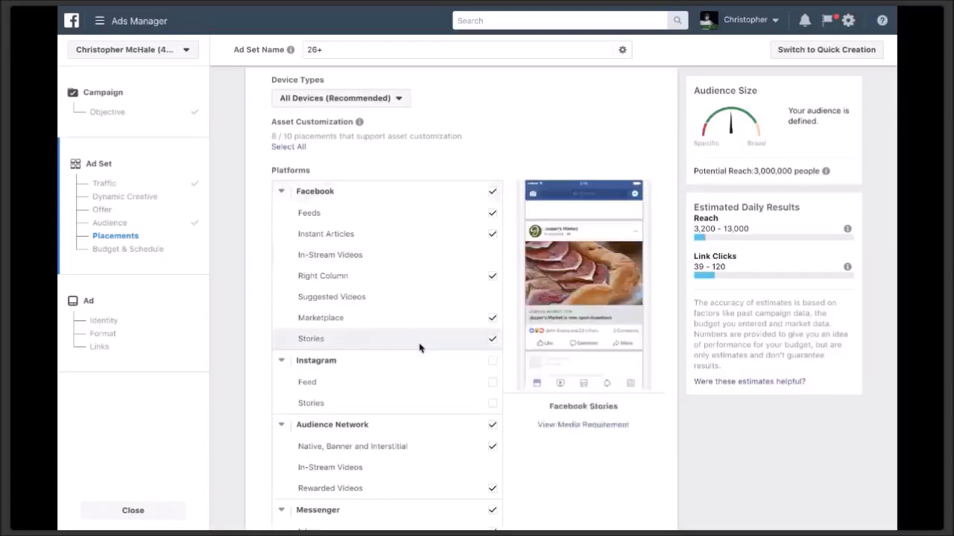
scroll(407, 363, down, 2)
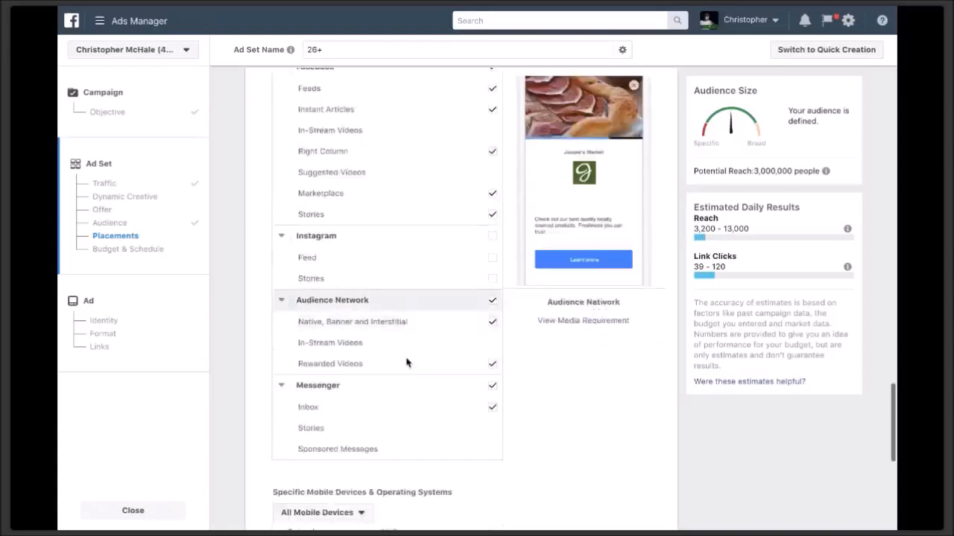
scroll(403, 362, up, 2)
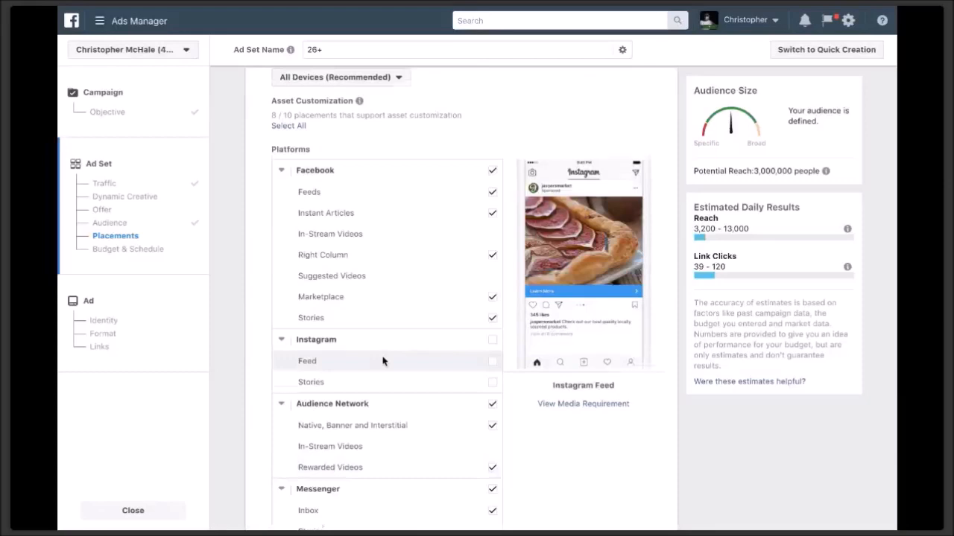
scroll(382, 362, down, 7)
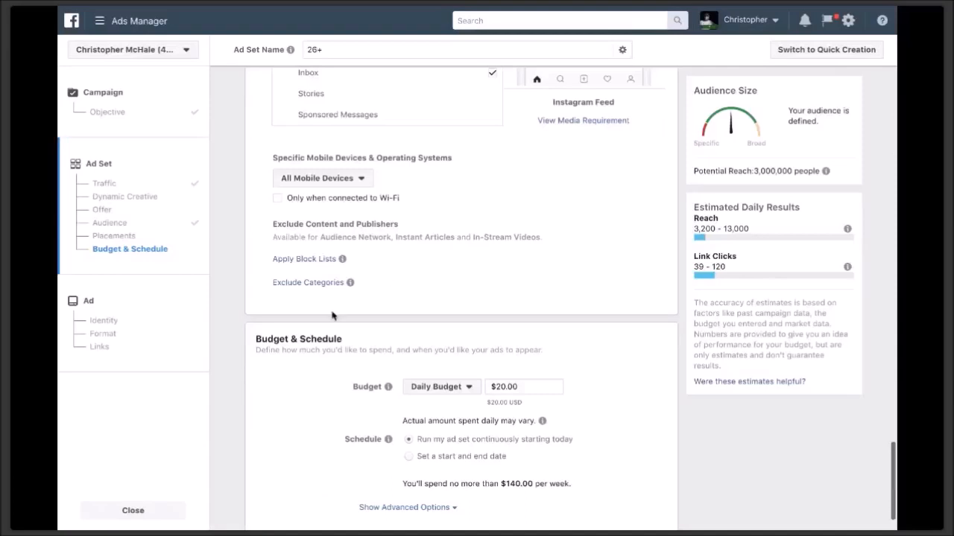
- Change the Budget & Schedule budget type from Daily Budget to Lifetime Budget
mouse_move(342, 259)
scroll(331, 341, down, 1)
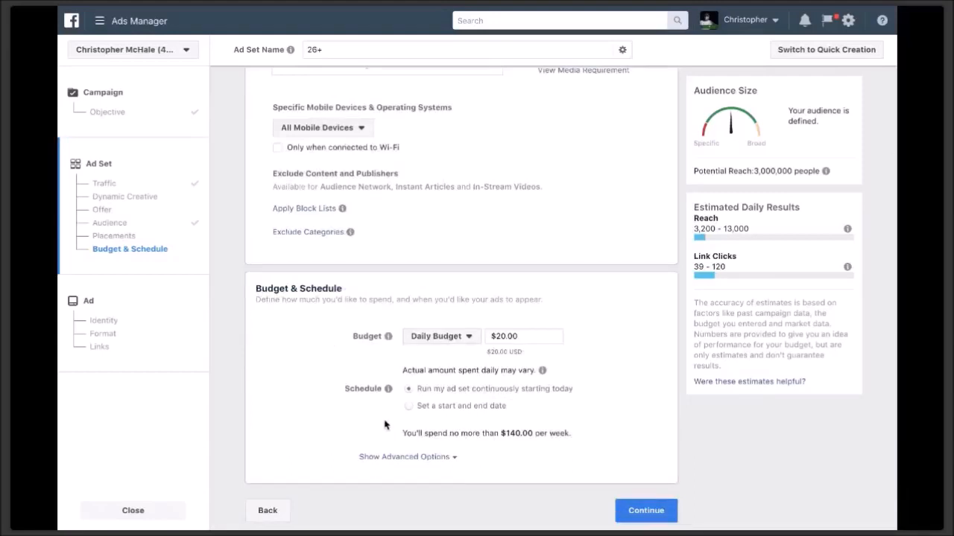
click(462, 340)
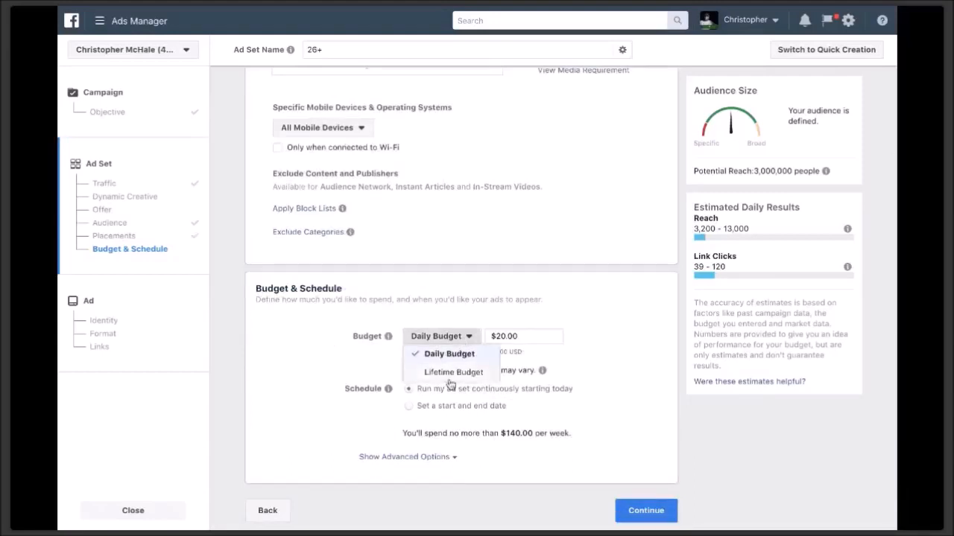
click(450, 372)
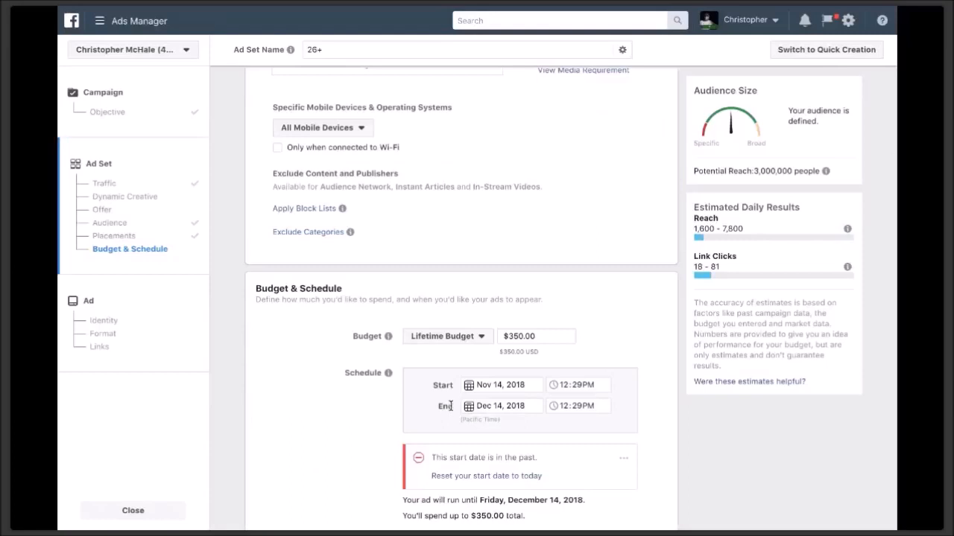
- Replace the $350.00 lifetime budget amount with $3,500
click(526, 336)
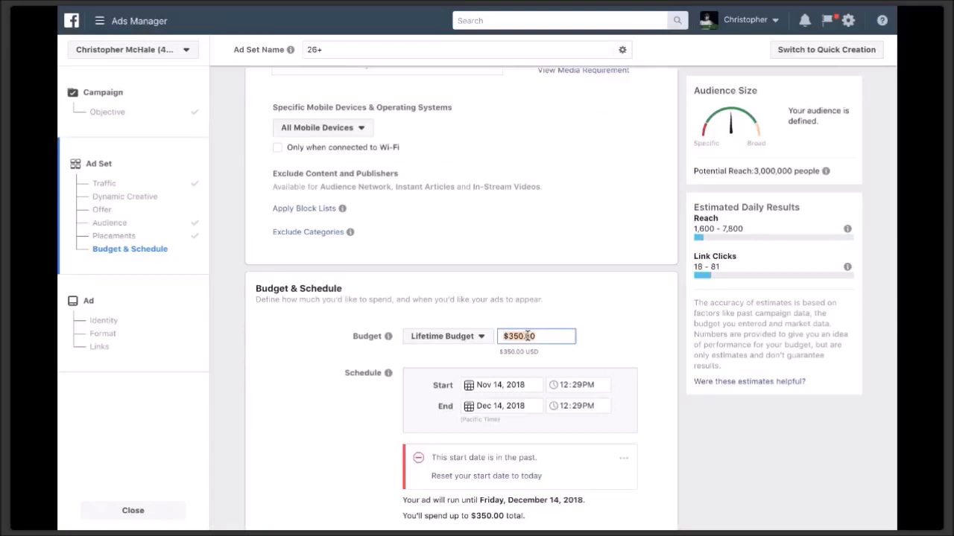
drag(526, 336, 624, 338)
text(3500)
click(561, 364)
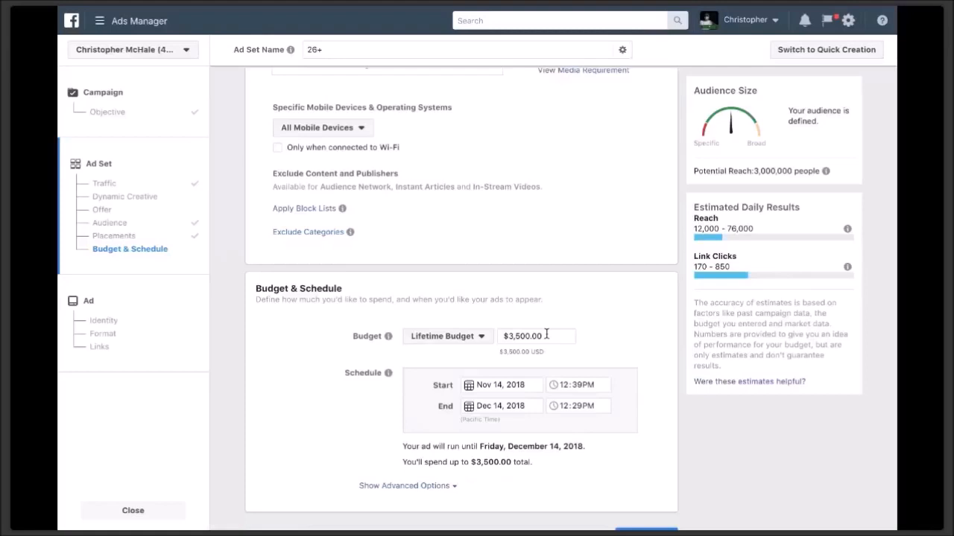
- Return to the full-screen ad set setup and scroll down toward Continue
click(97, 10)
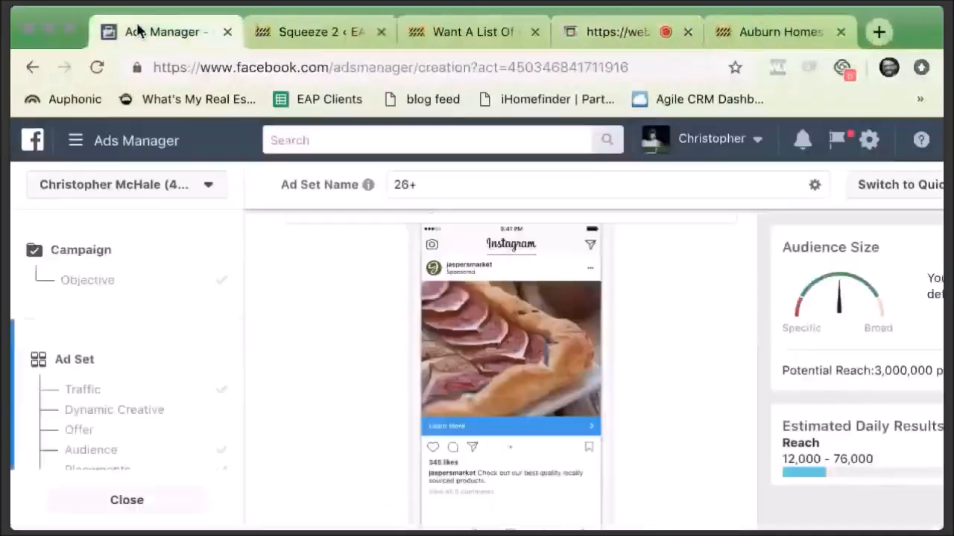
click(70, 29)
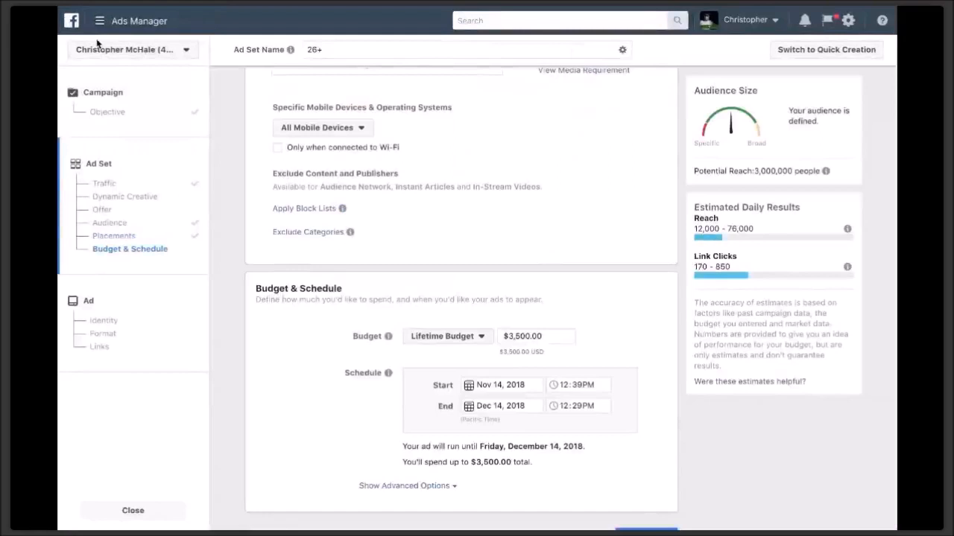
scroll(309, 127, down, 1)
- Continue to the ad level and keep Easy Agent Pro as the ad's Facebook Page
click(642, 511)
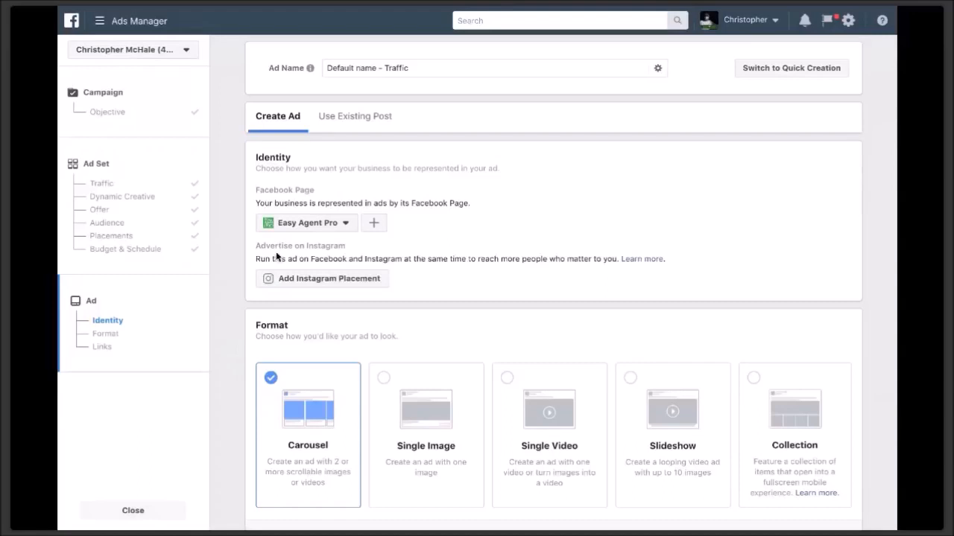
scroll(320, 225, down, 1)
click(320, 223)
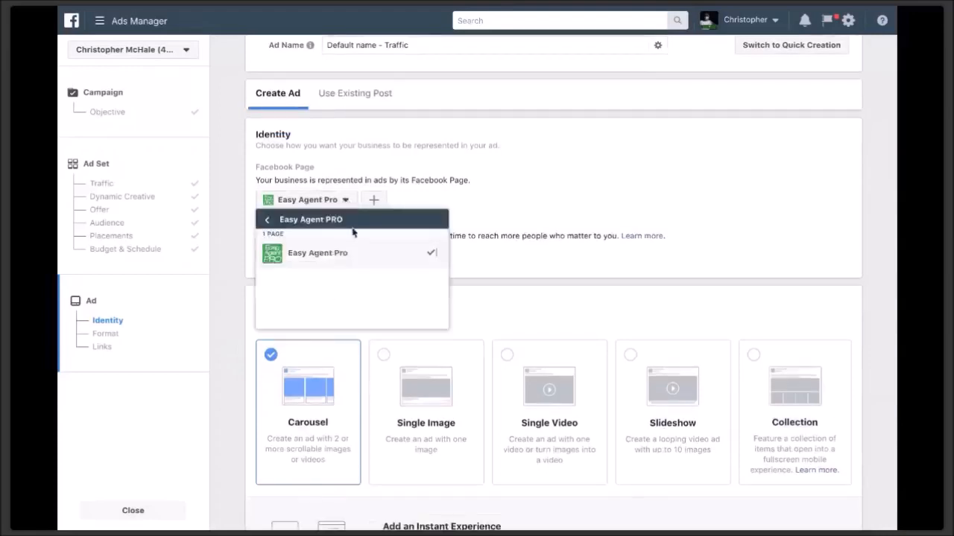
click(339, 257)
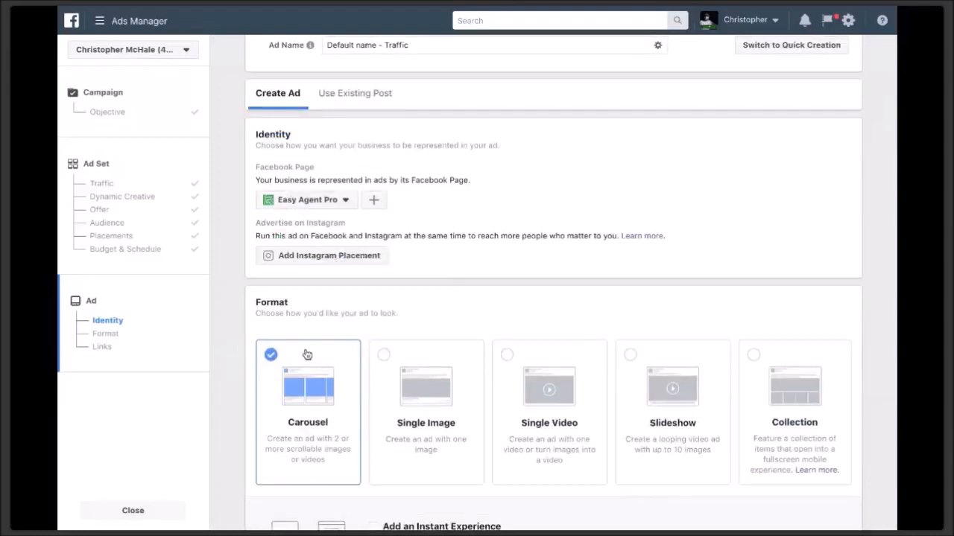
- Choose the Single Image ad format
click(384, 355)
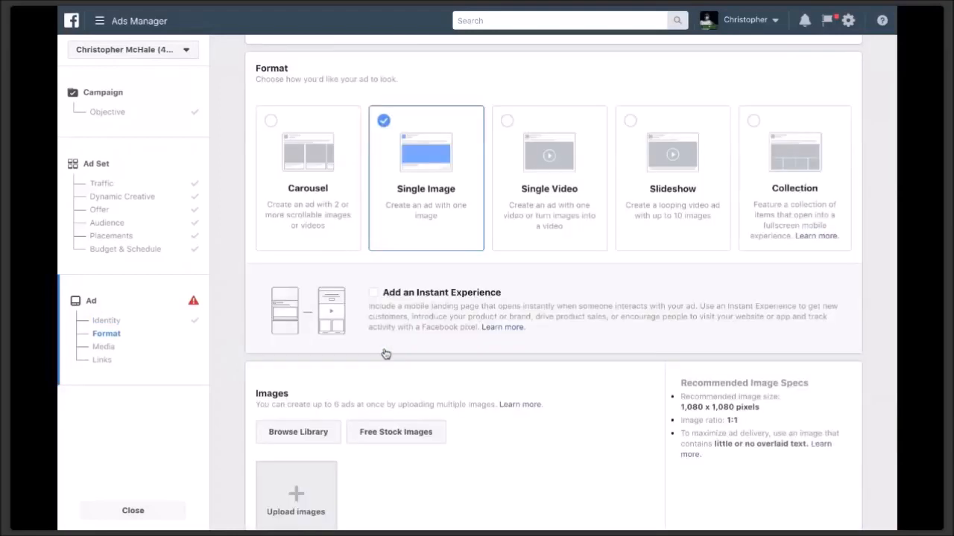
scroll(384, 355, up, 2)
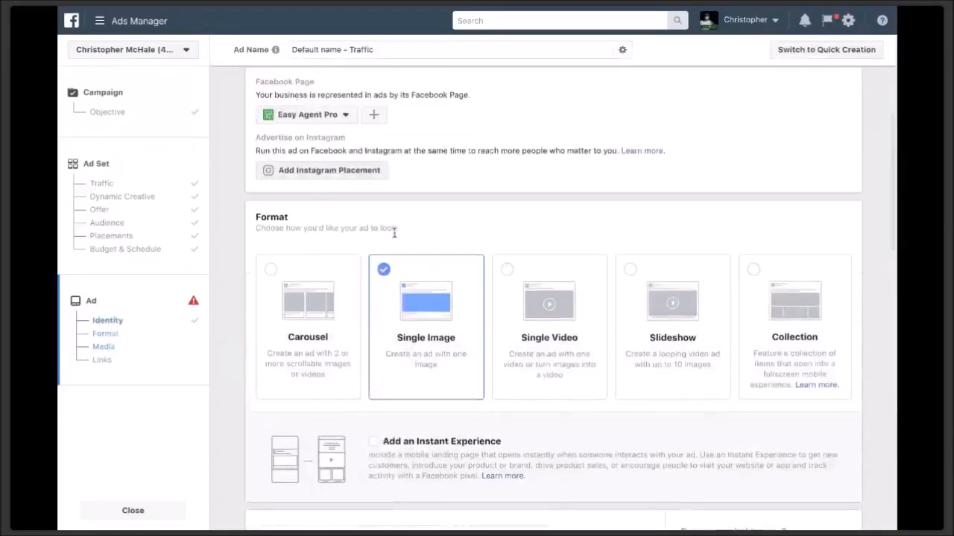
scroll(401, 242, down, 4)
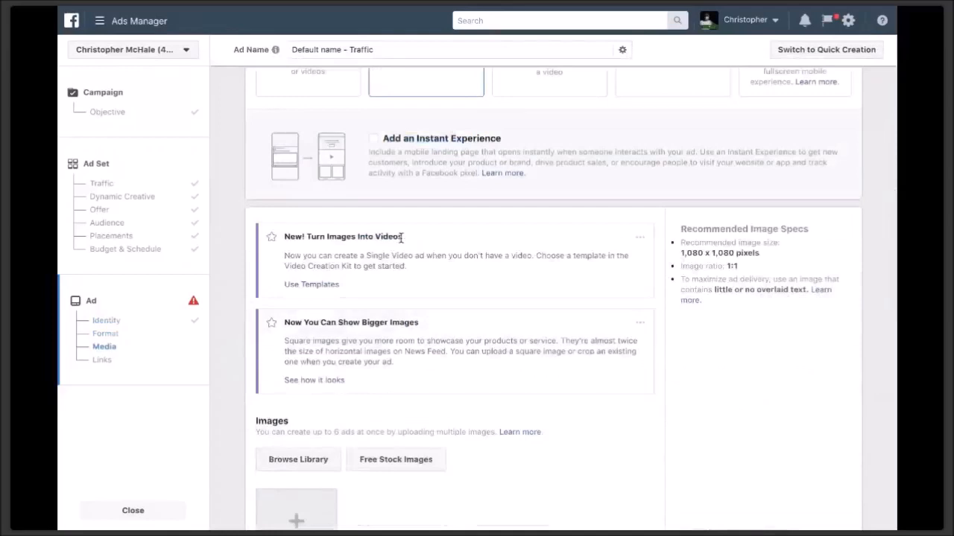
scroll(401, 237, down, 8)
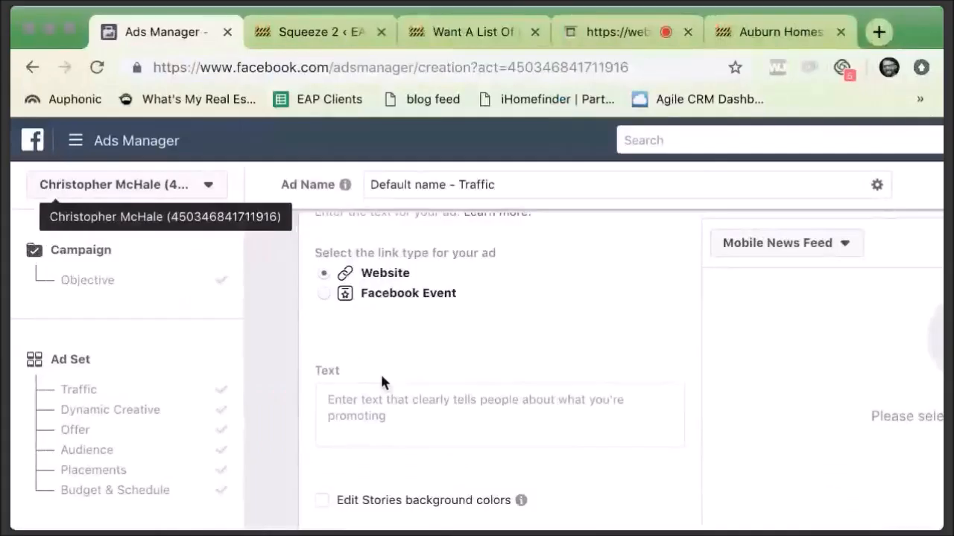
scroll(385, 347, up, 2)
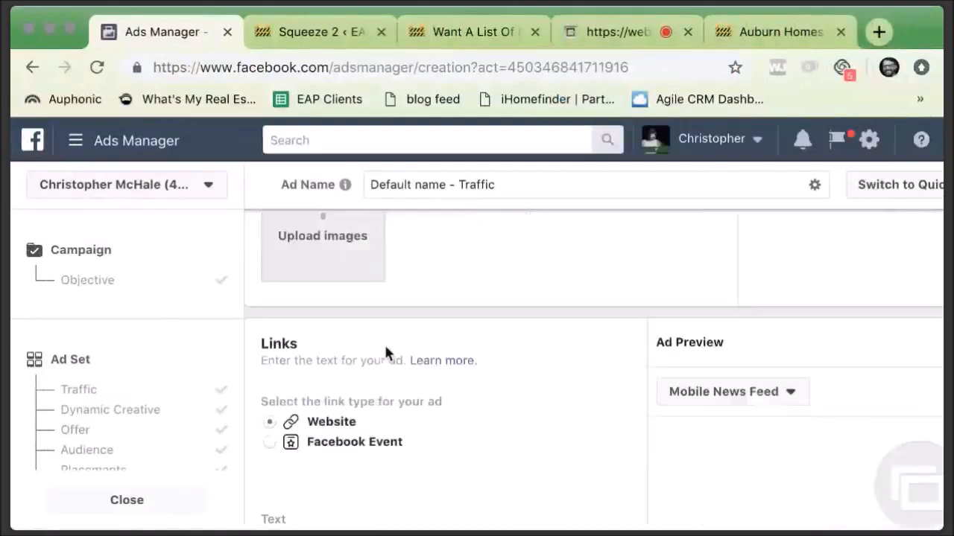
scroll(386, 348, down, 4)
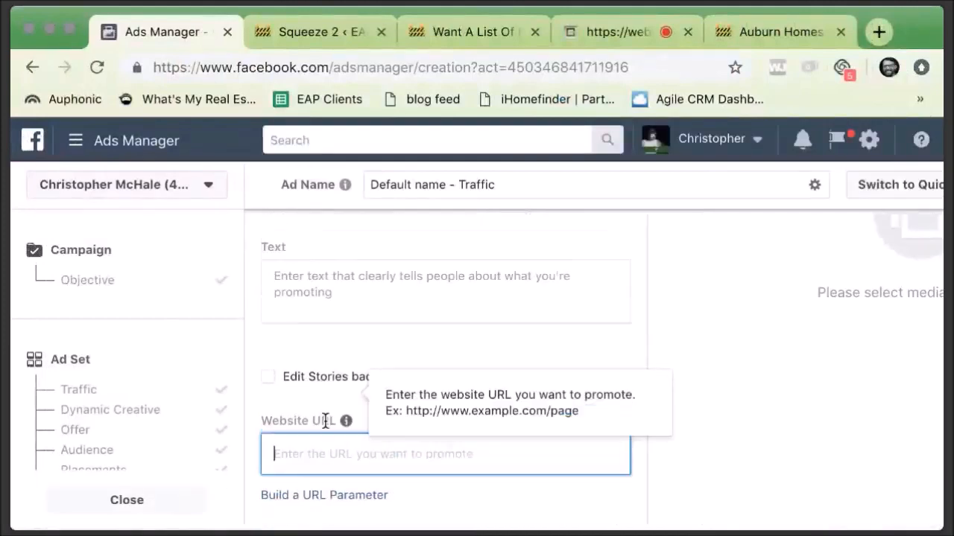
scroll(328, 403, up, 3)
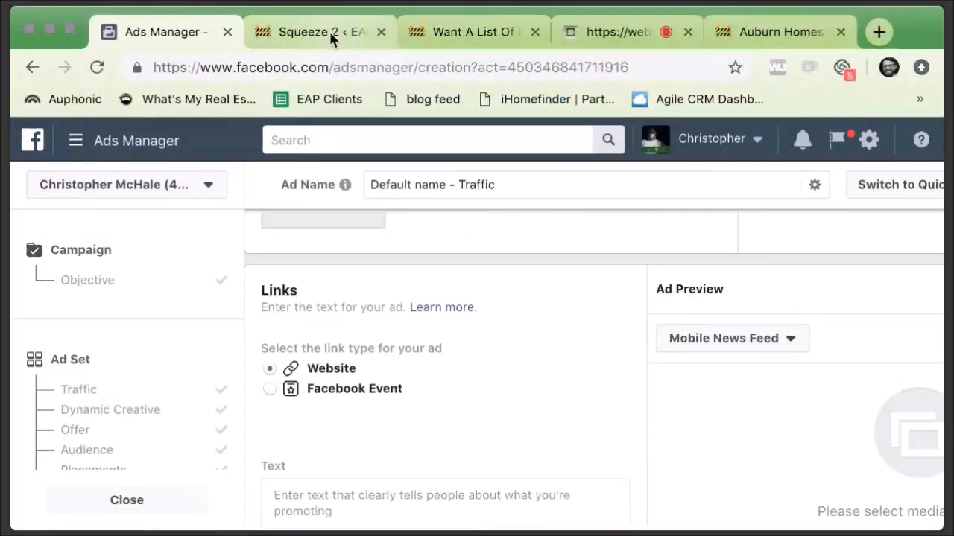
- Paste the Auburn homes landing page URL from leadsites.easyagentpro.com into Website URL
click(447, 32)
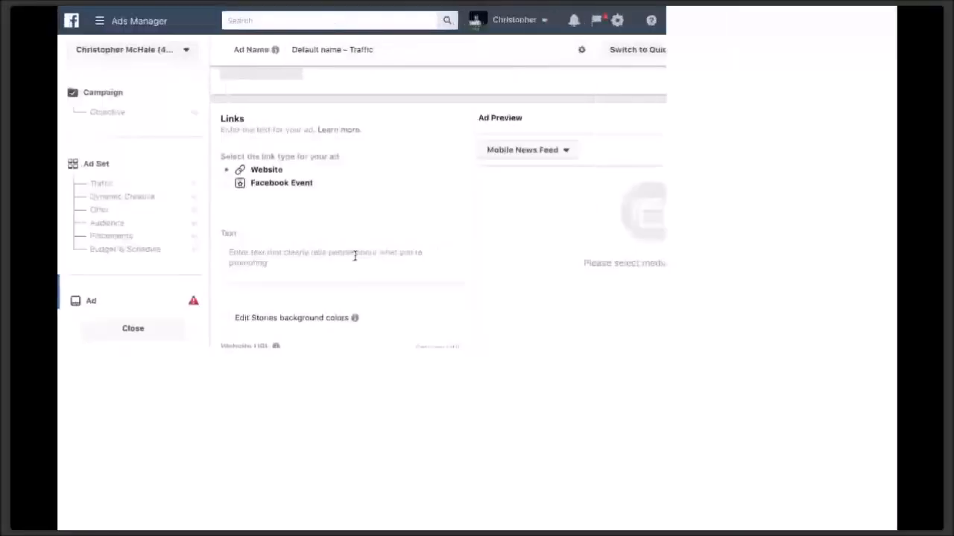
text(https://leadsites.easyagentpro.com/auburn-homes-example/)
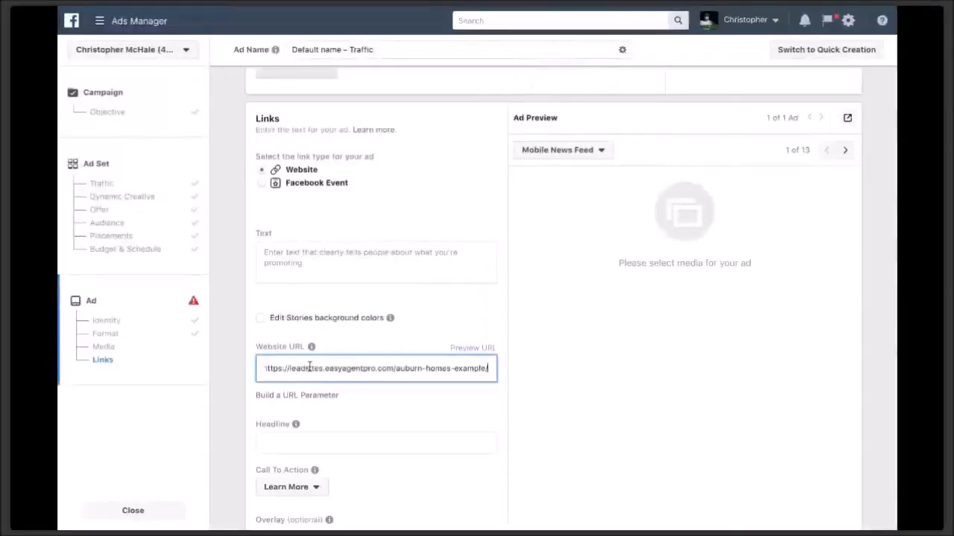
click(439, 339)
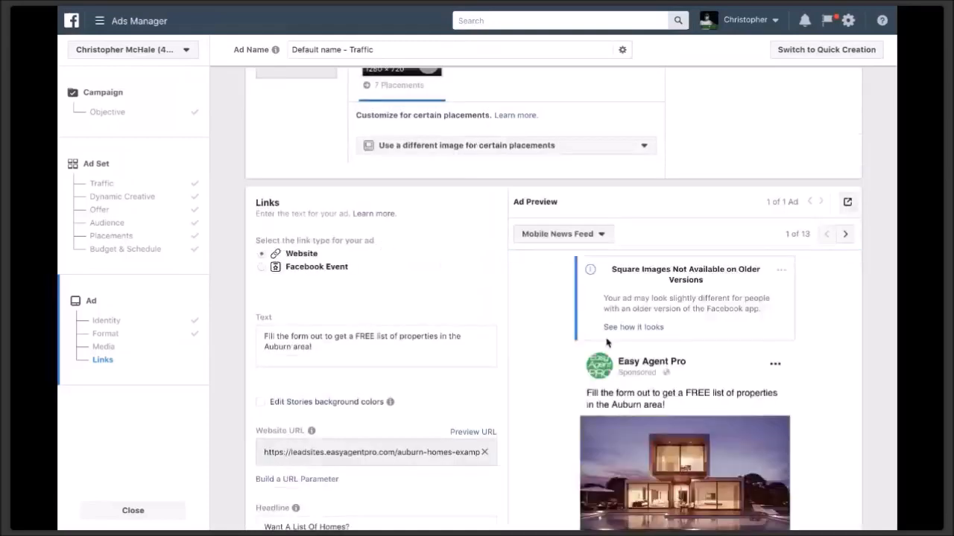
- Set the Auburn homes ad's call-to-action button to Shop Now
scroll(607, 342, down, 2)
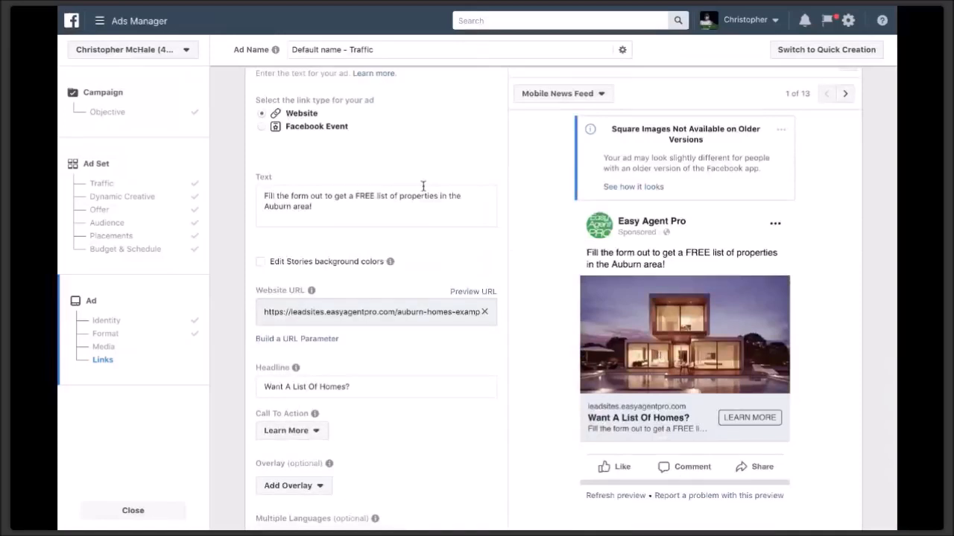
scroll(287, 216, up, 6)
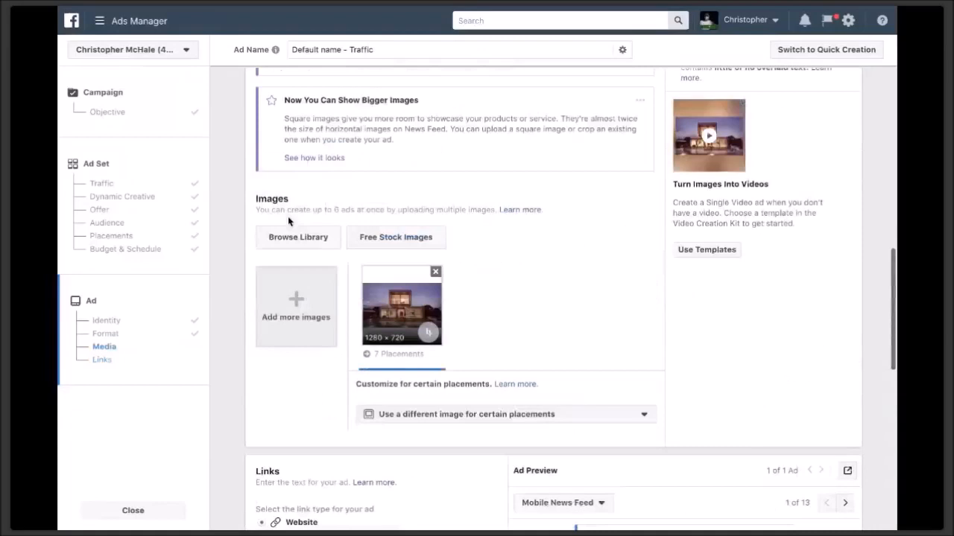
scroll(287, 216, down, 6)
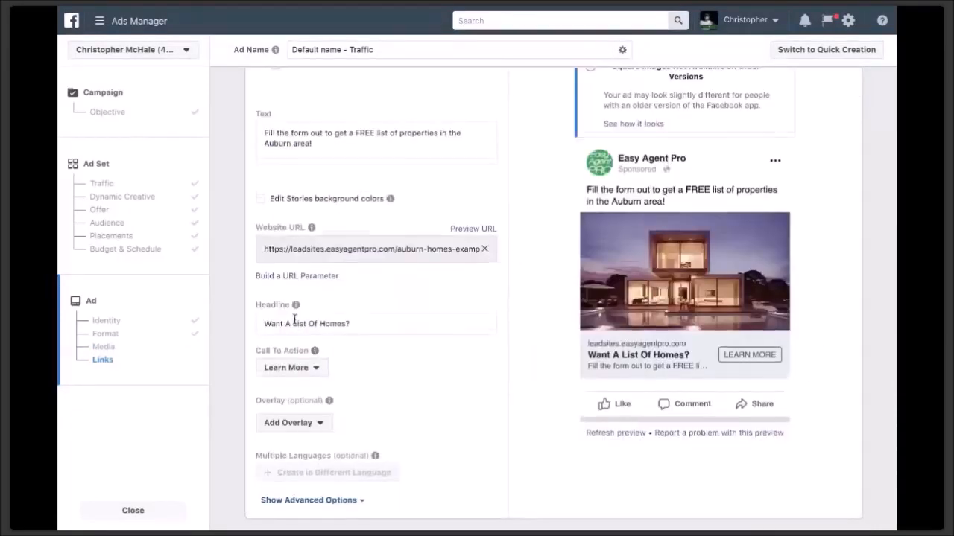
scroll(294, 319, up, 2)
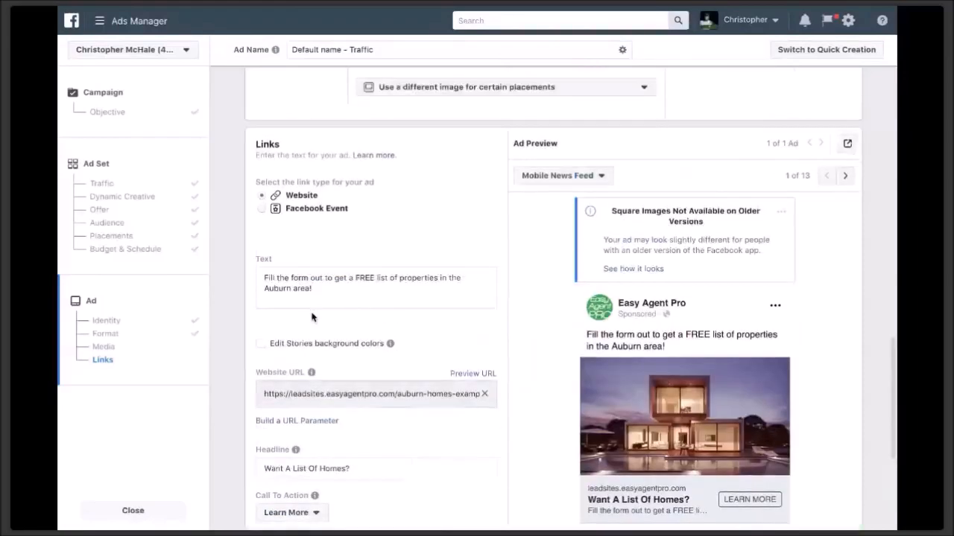
scroll(312, 317, down, 3)
click(314, 331)
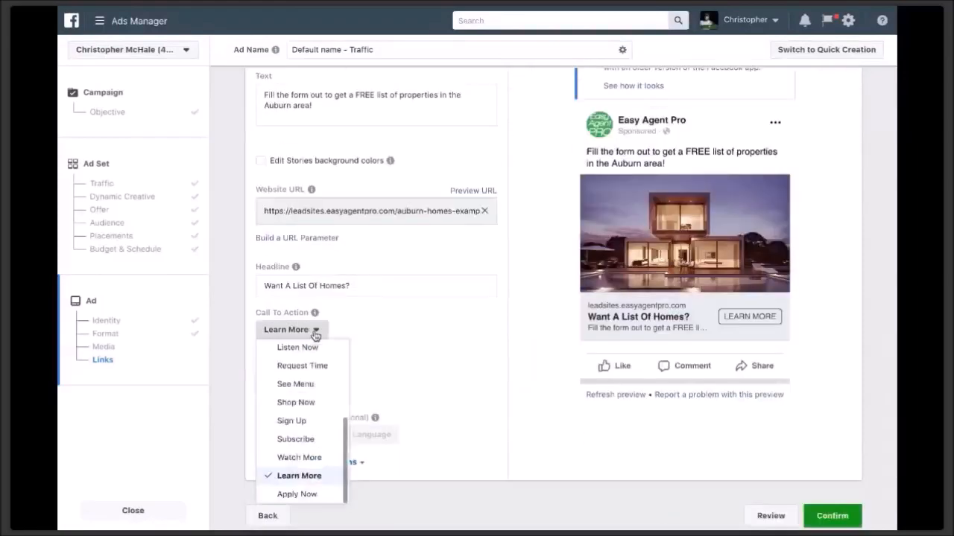
click(311, 405)
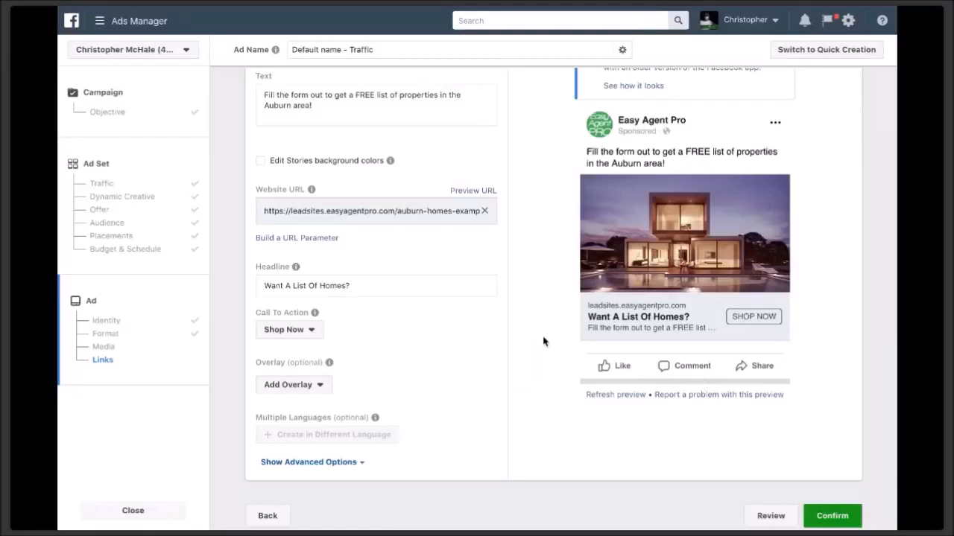
scroll(543, 341, up, 2)
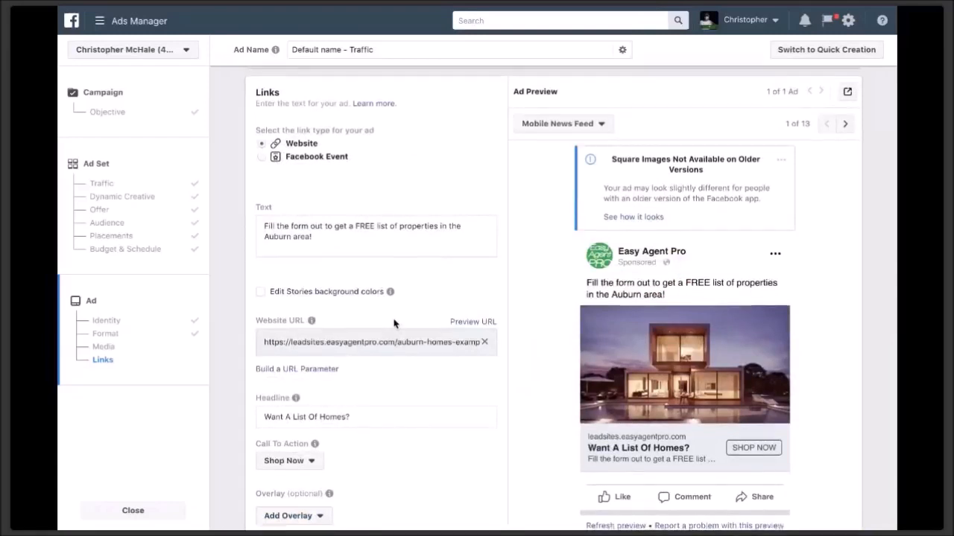
scroll(394, 324, down, 3)
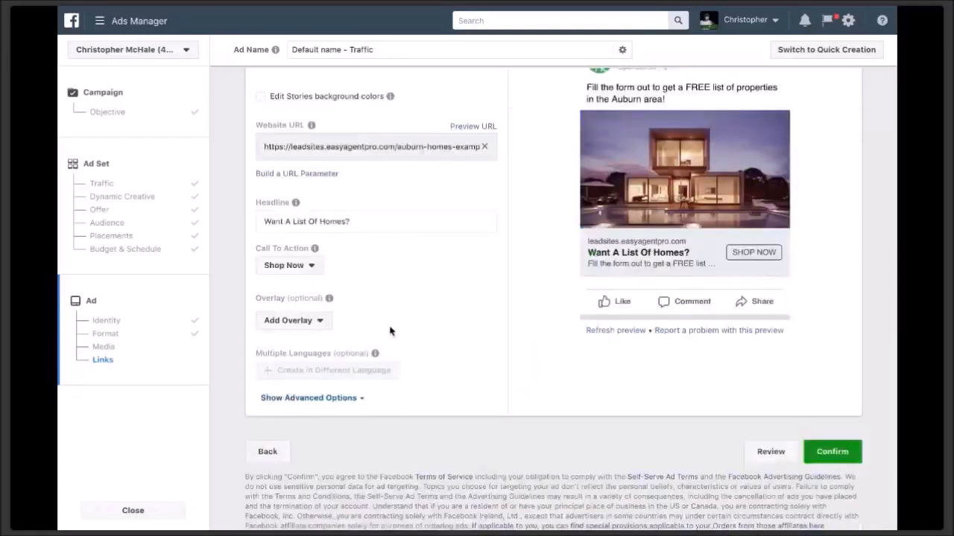
- Under advanced options, switch on Facebook Pixel conversion tracking for the ad
click(356, 402)
scroll(360, 404, down, 4)
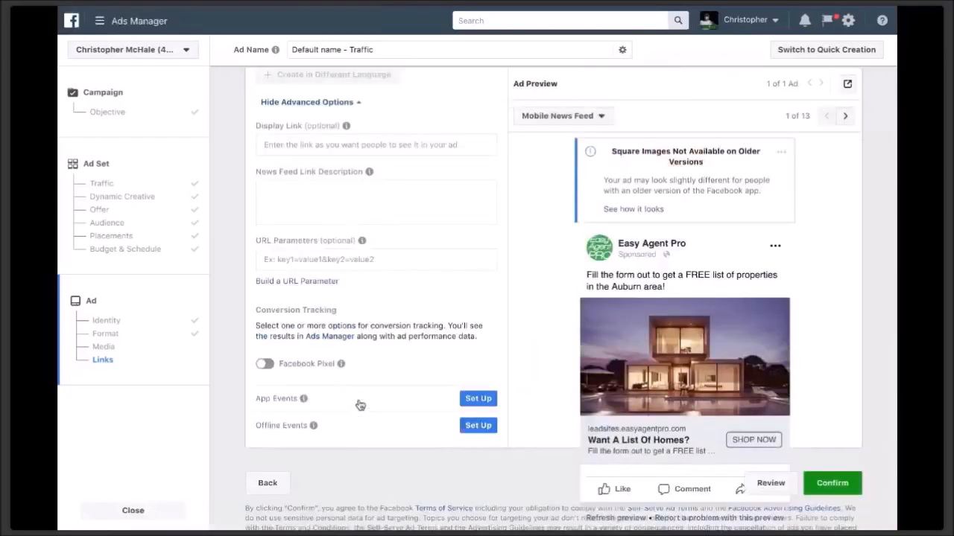
click(264, 363)
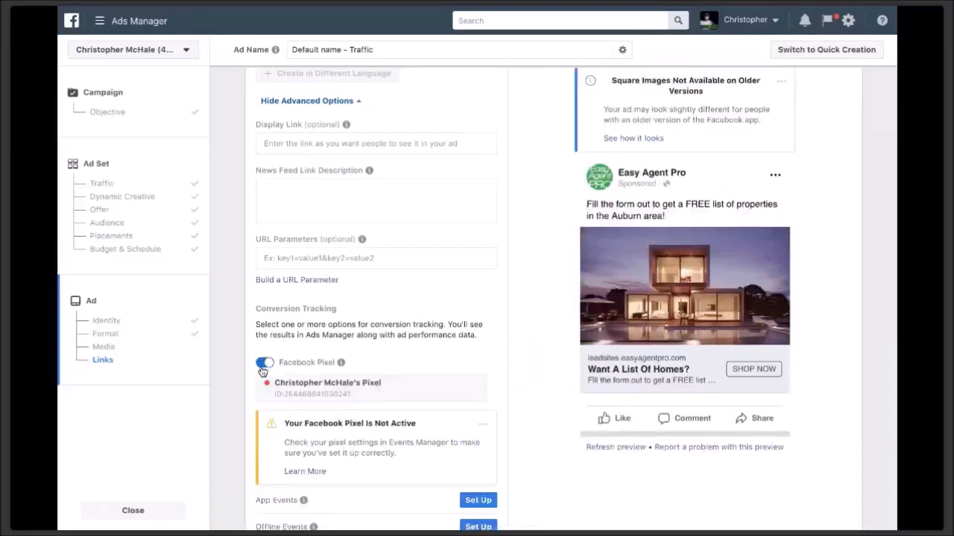
mouse_move(339, 363)
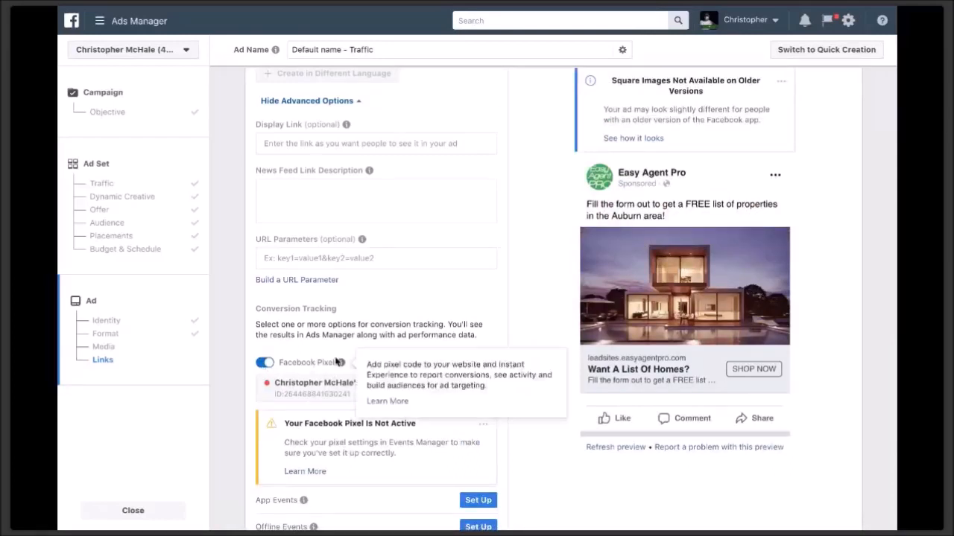
scroll(337, 362, down, 2)
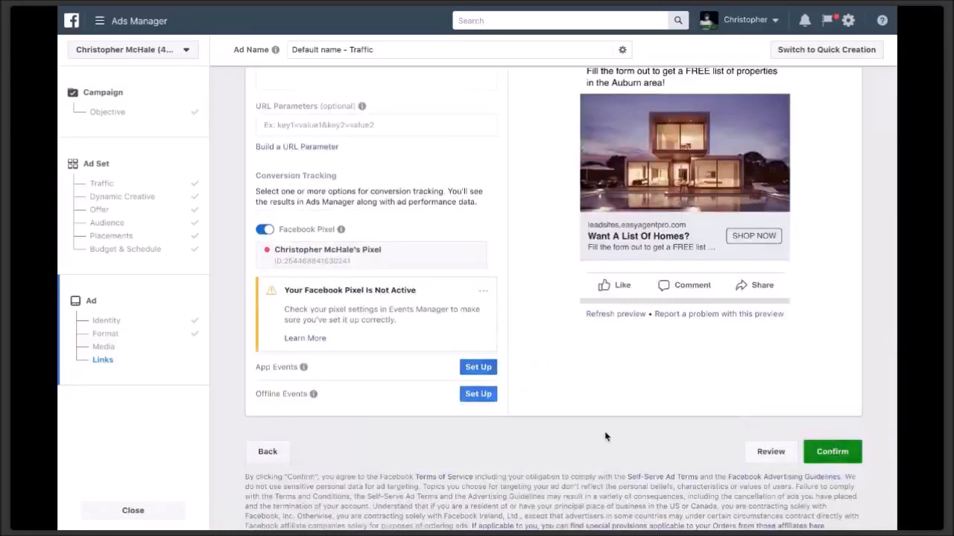